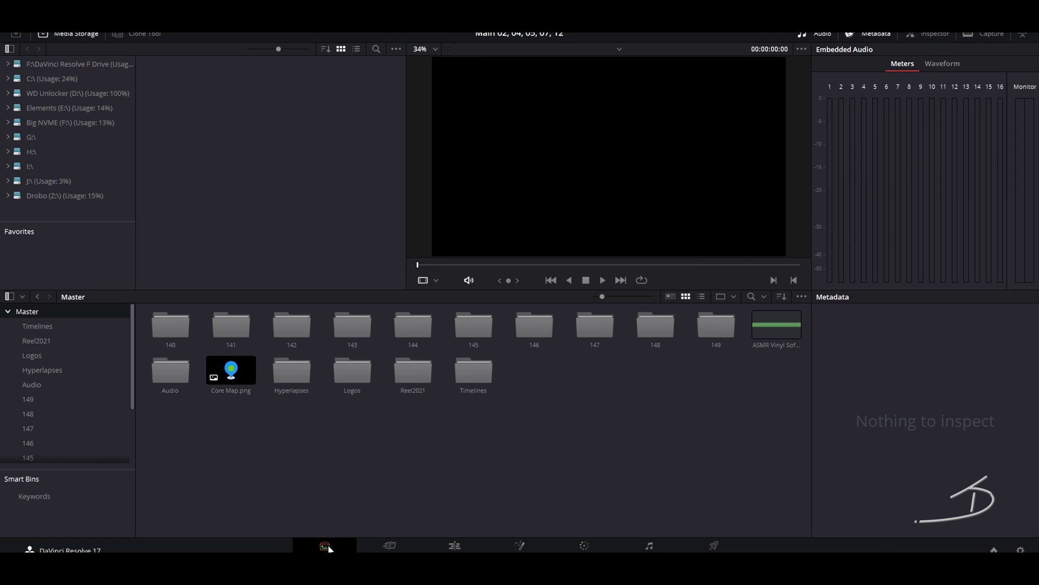
Step: Add a Master bin named 150 and import the 22 clips, DJI_0004.MP4 through P1003877.MOV, into it
right_click(550, 399)
left_click(601, 461)
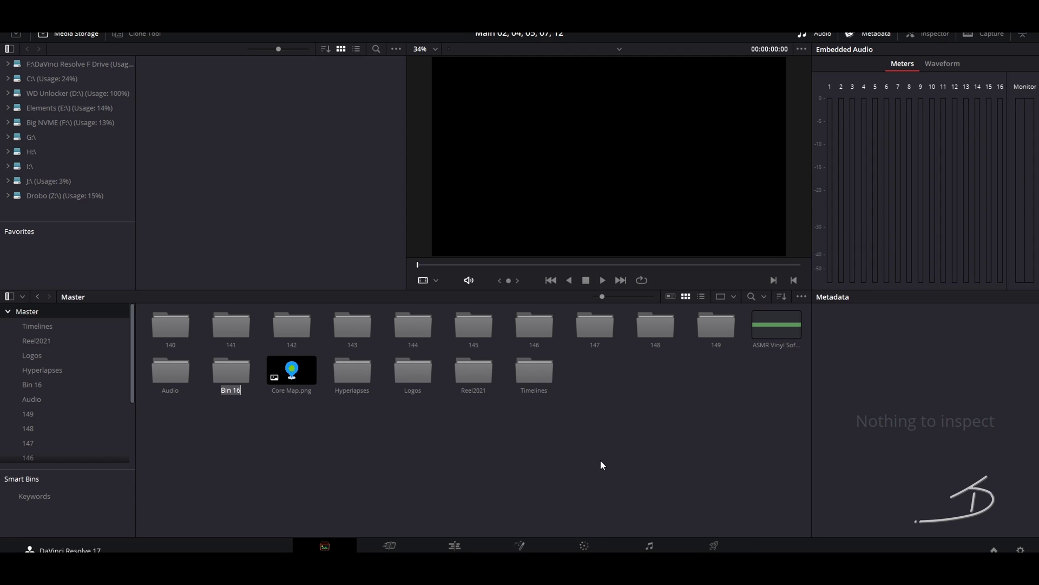
type("150")
key("Return")
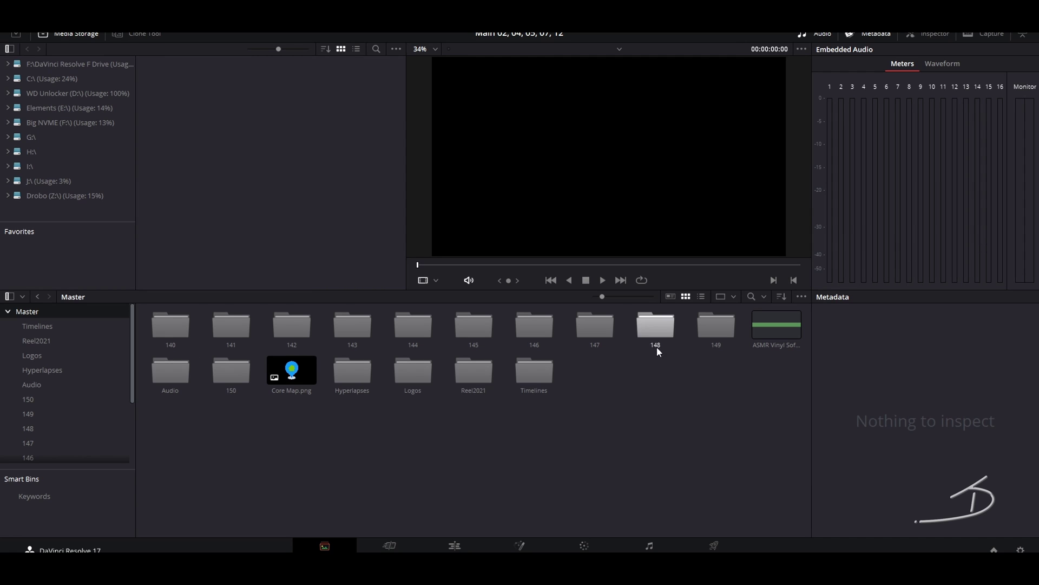
double_click(230, 370)
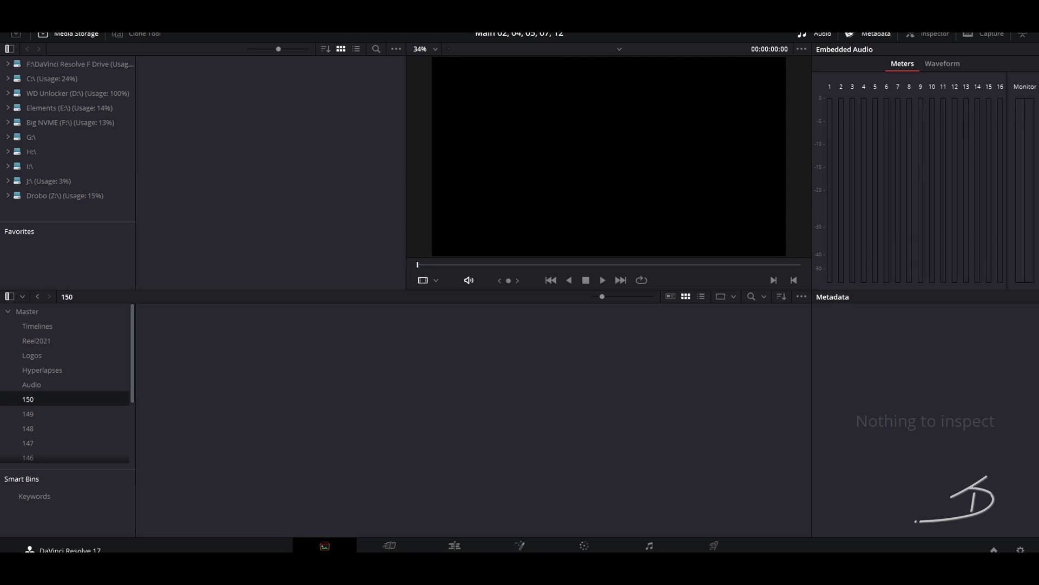
left_click_drag(299, 418, 362, 435)
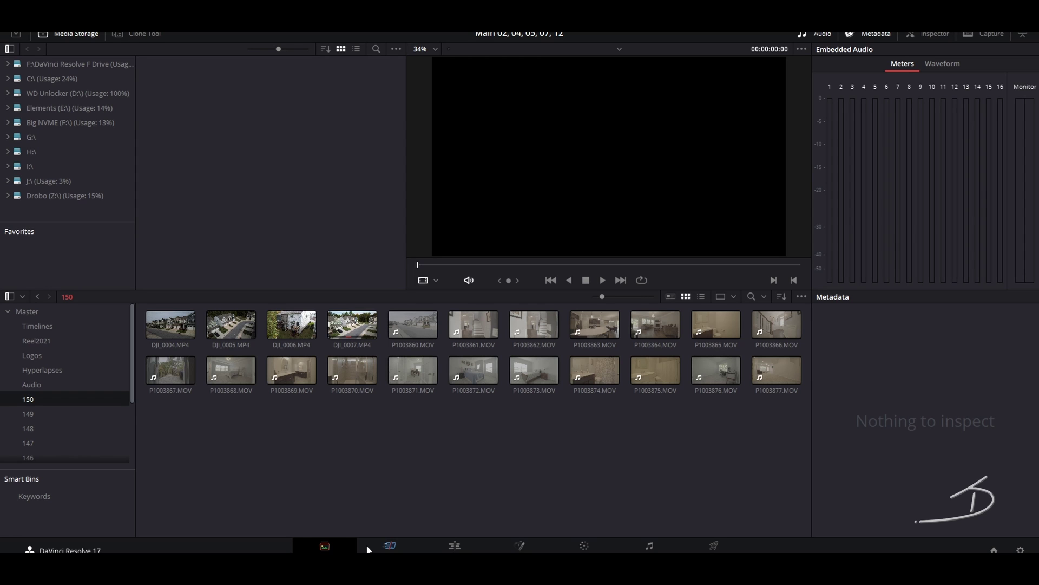
Step: Open the template timeline from the Timelines bin on the Edit page and adjust its zoom
left_click(49, 329)
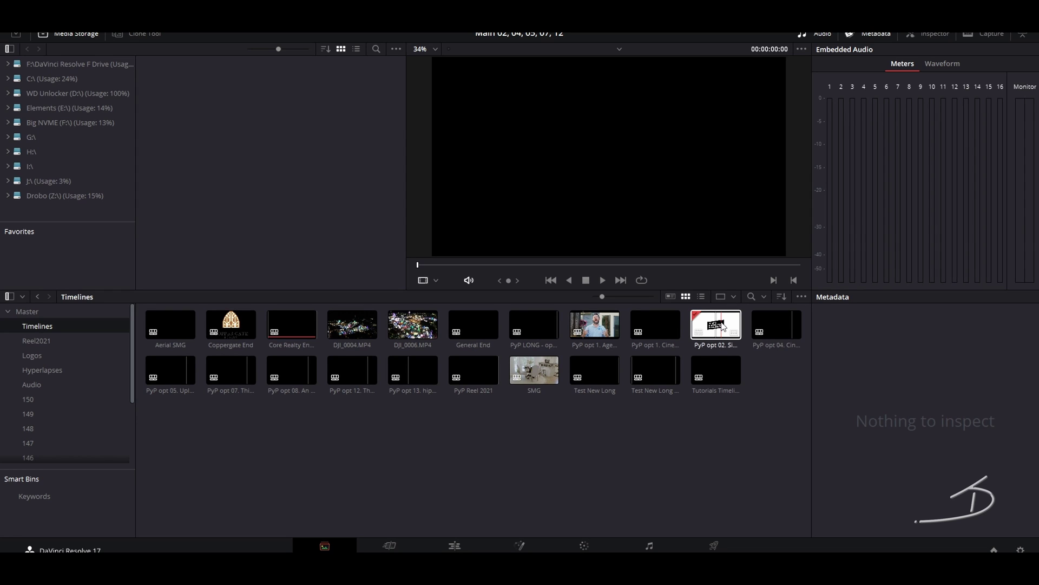
left_click(455, 546)
scroll(470, 423, "down", 2)
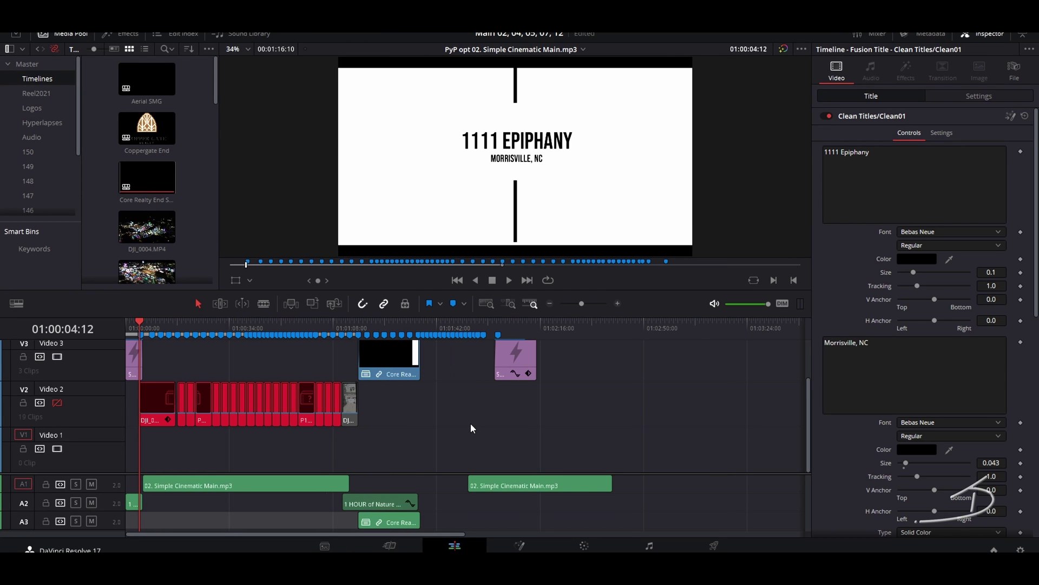
scroll(470, 423, "down", 1)
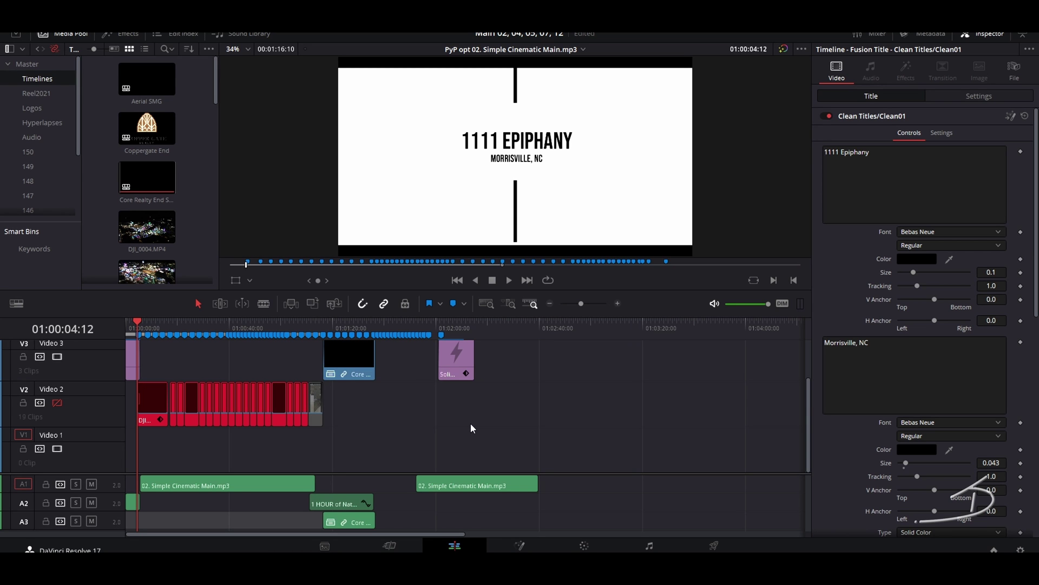
scroll(303, 420, "up", 4)
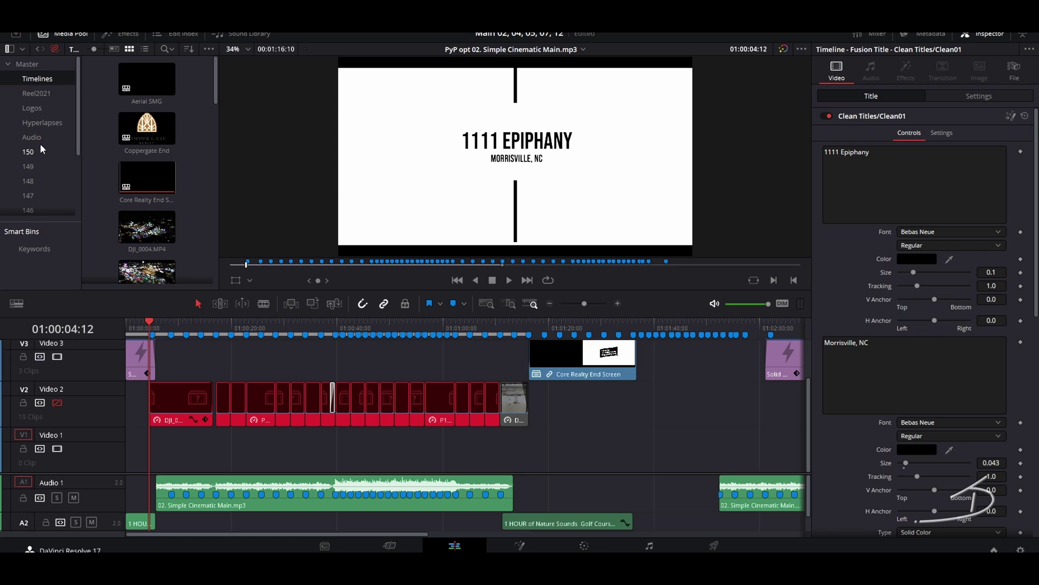
Step: Show bin 150's clips on the Media page
left_click(34, 153)
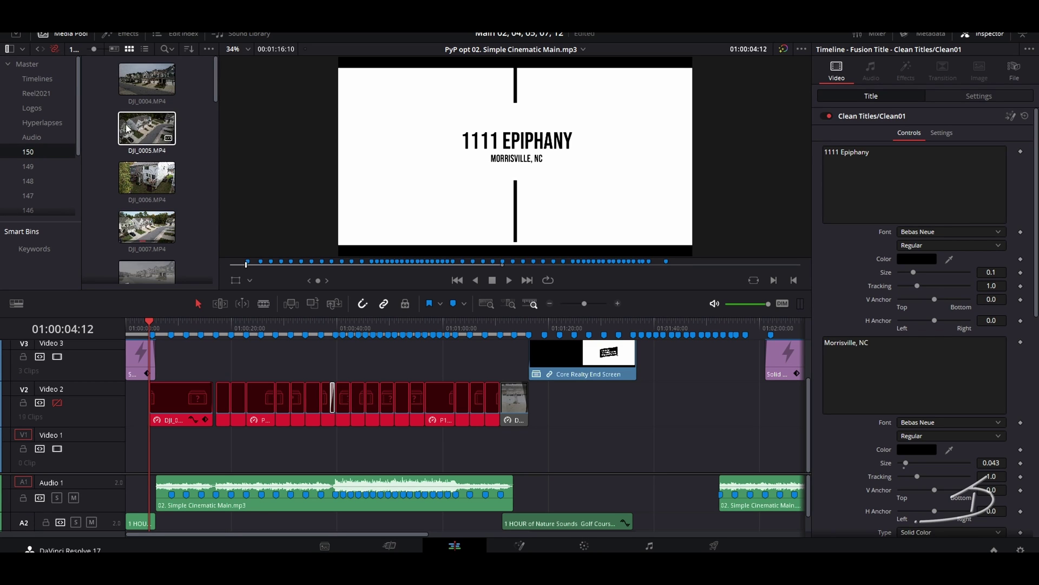
scroll(154, 175, "down", 2)
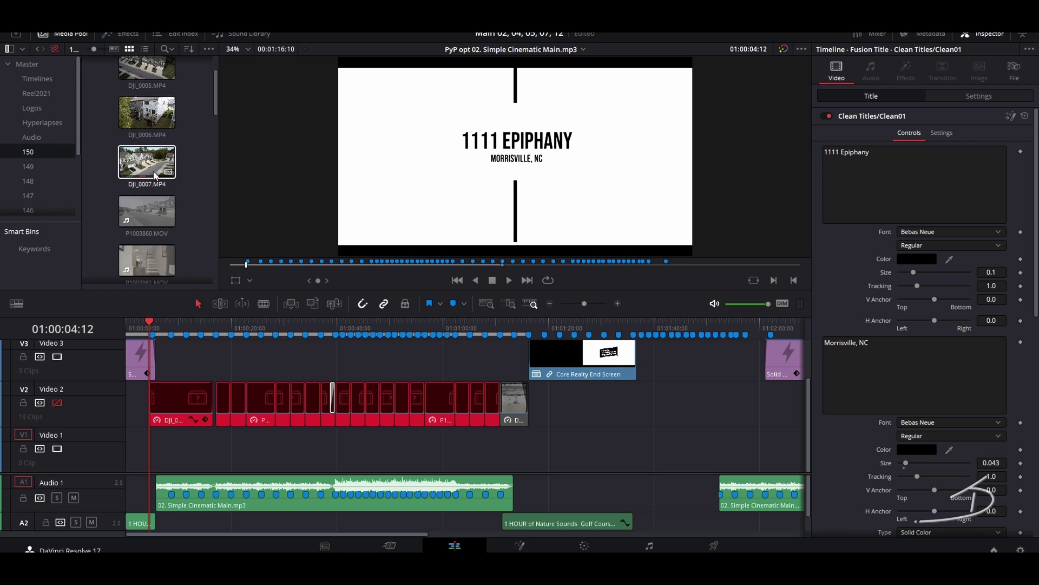
left_click(140, 182)
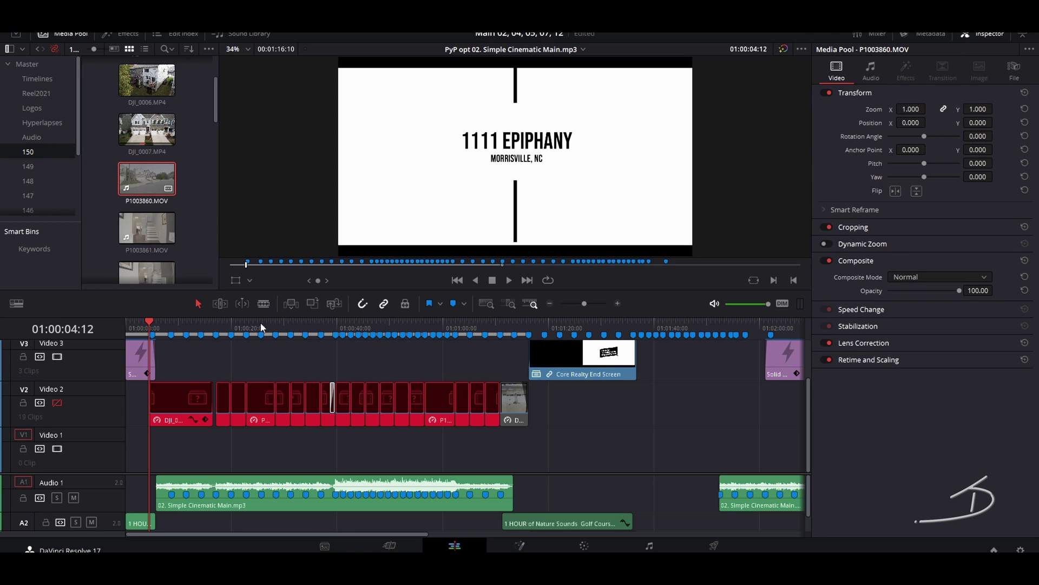
left_click(327, 546)
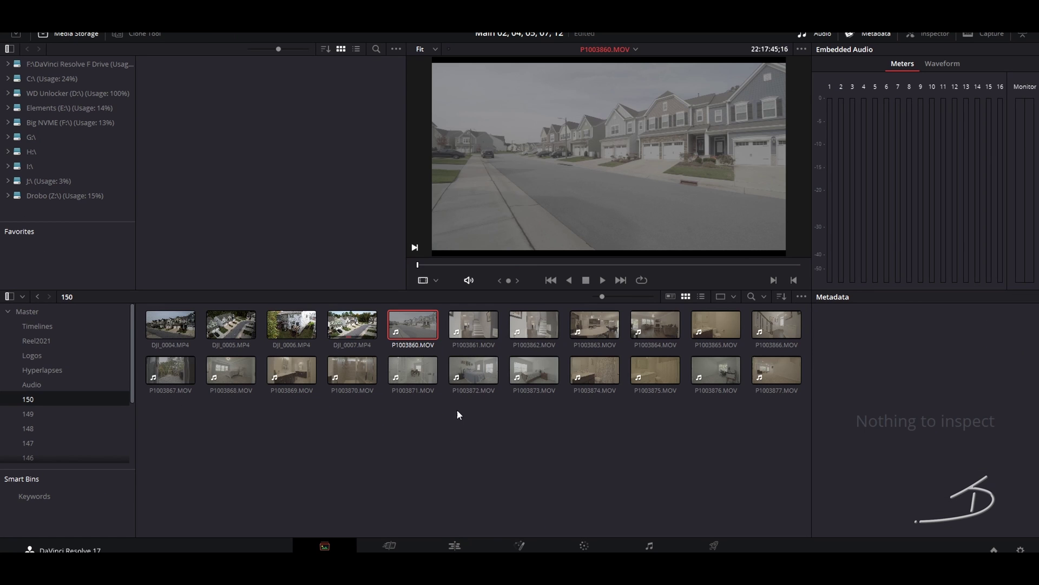
Step: Set the Video Frame Rate of clips P1003861–P1003877 to 23.976 in Clip Attributes
left_click(474, 325)
left_click(778, 372, "shift")
right_click(778, 370)
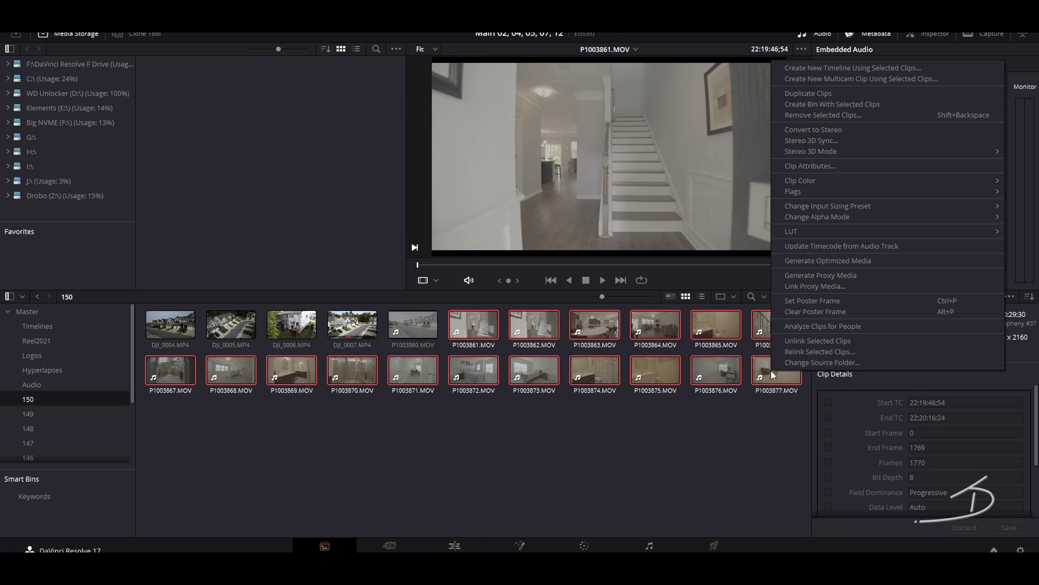
mouse_move(816, 150)
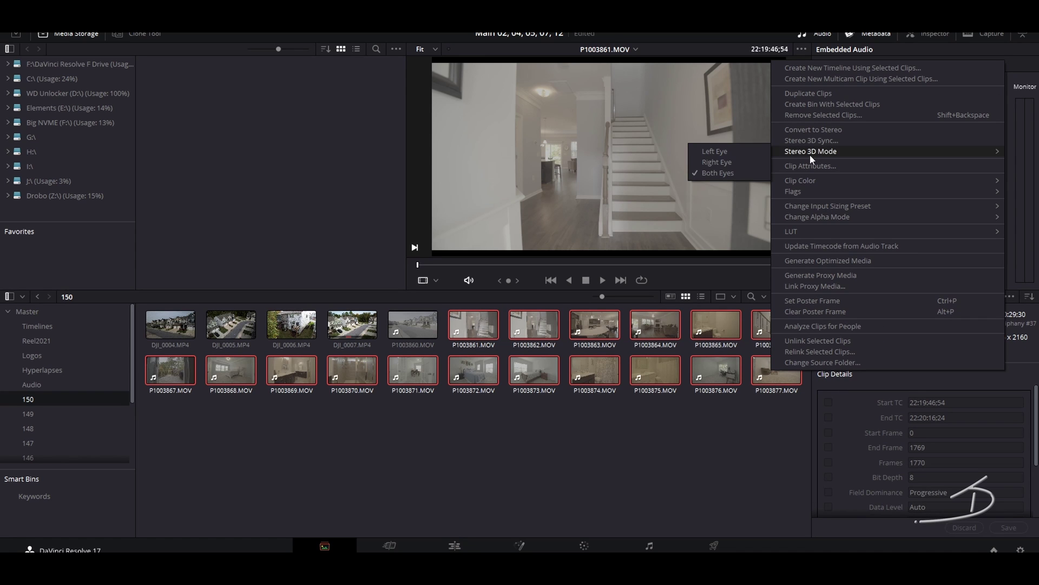
left_click(809, 167)
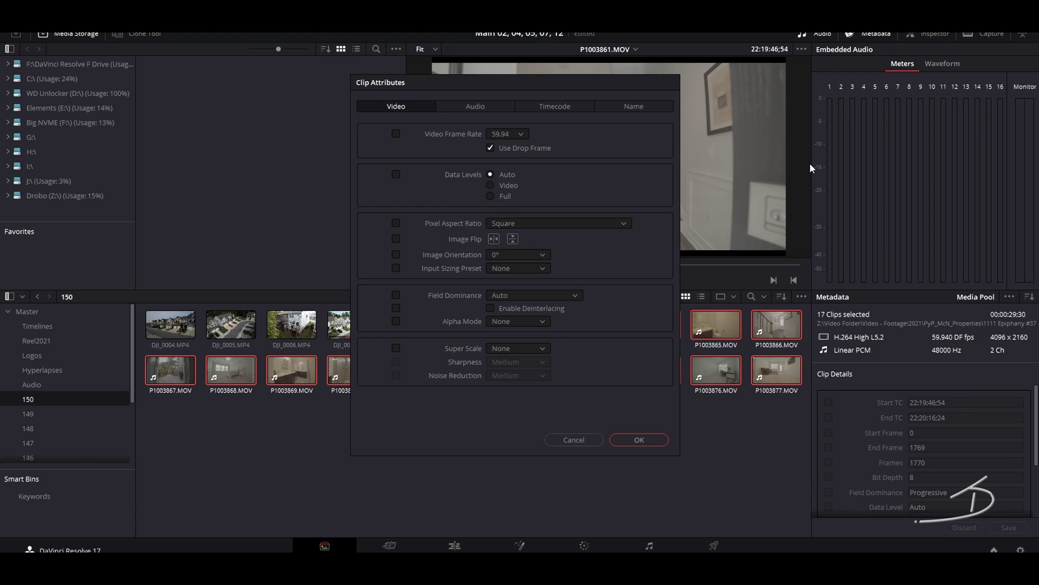
left_click(521, 134)
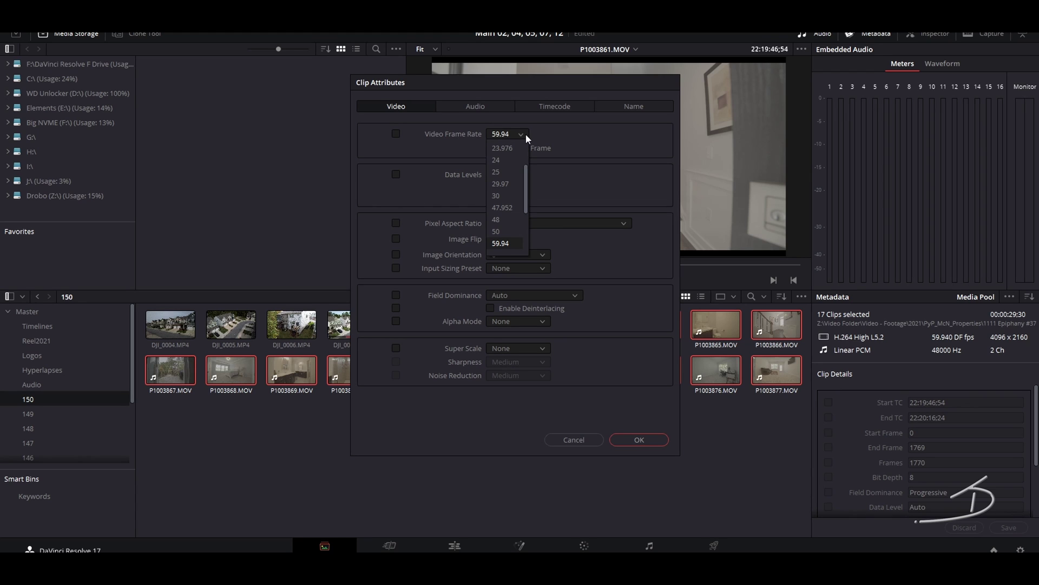
left_click(505, 149)
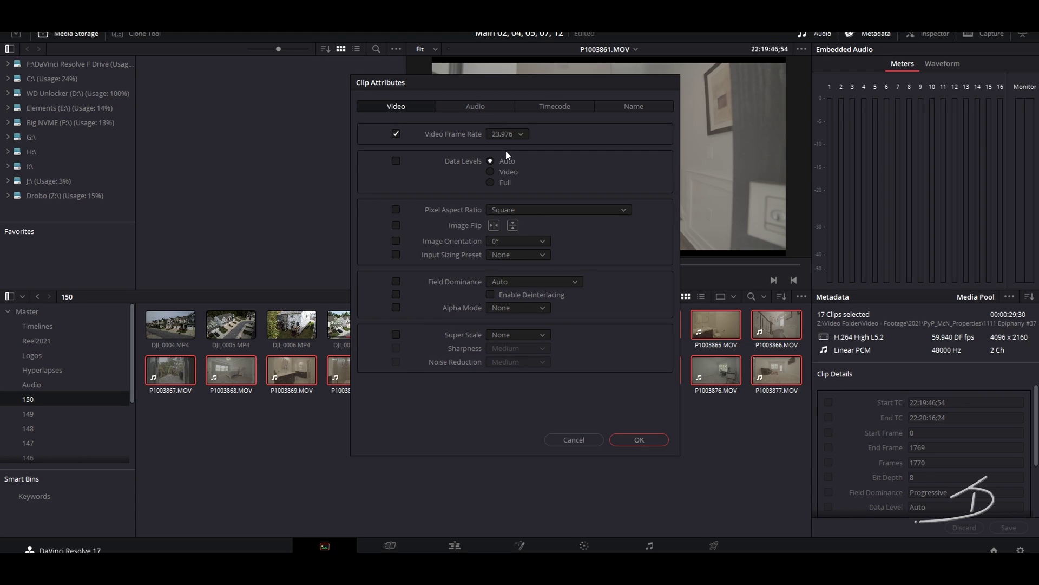
left_click(644, 443)
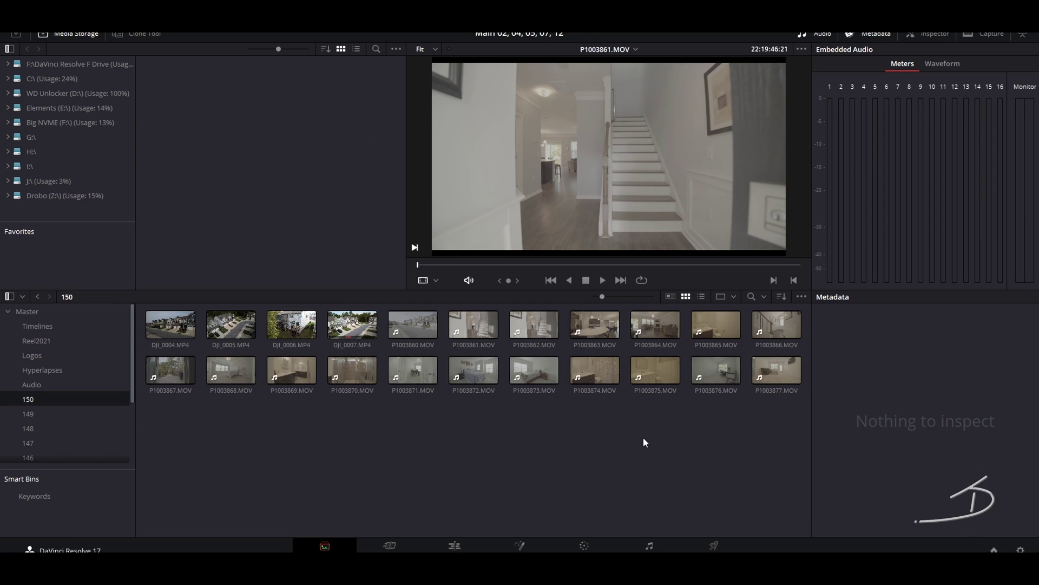
Step: Preview P1003862.MOV to check its new playback speed
left_click(535, 325)
key("space")
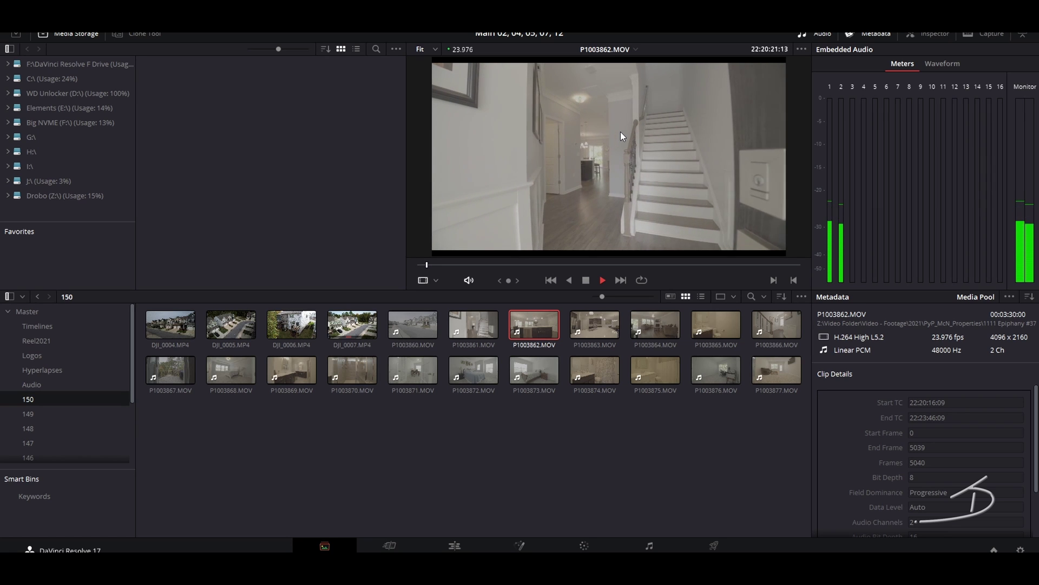
key("space")
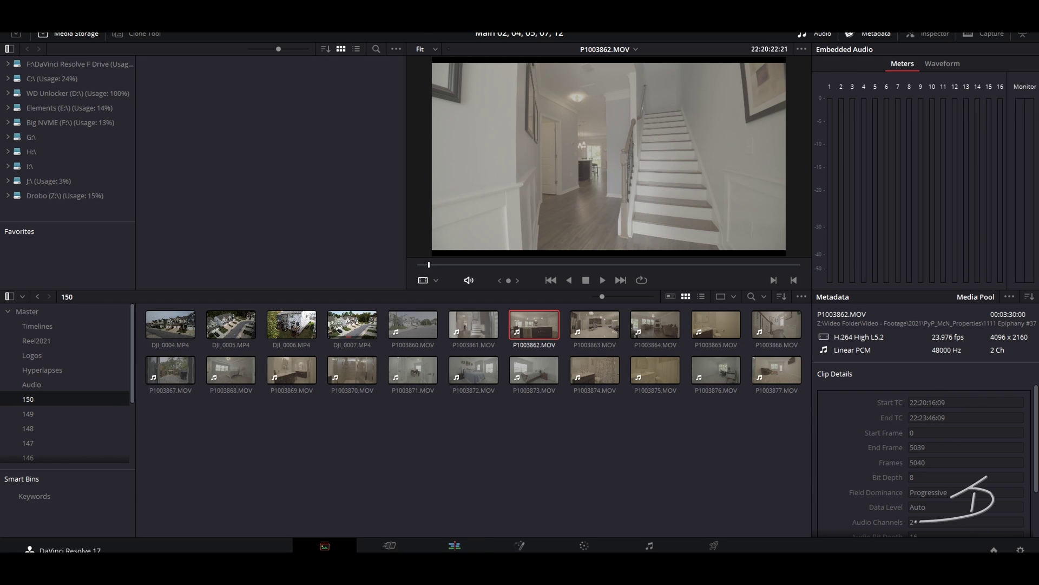
Step: Mark in and out points on the DJI_0004.MP4 drone shot in the source viewer
left_click(470, 549)
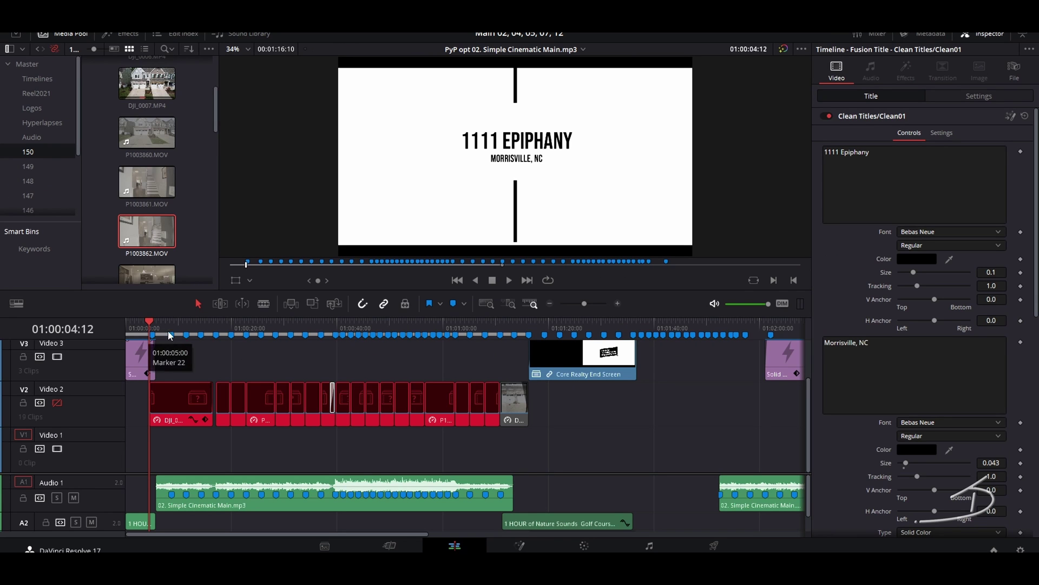
scroll(147, 141, "up", 4)
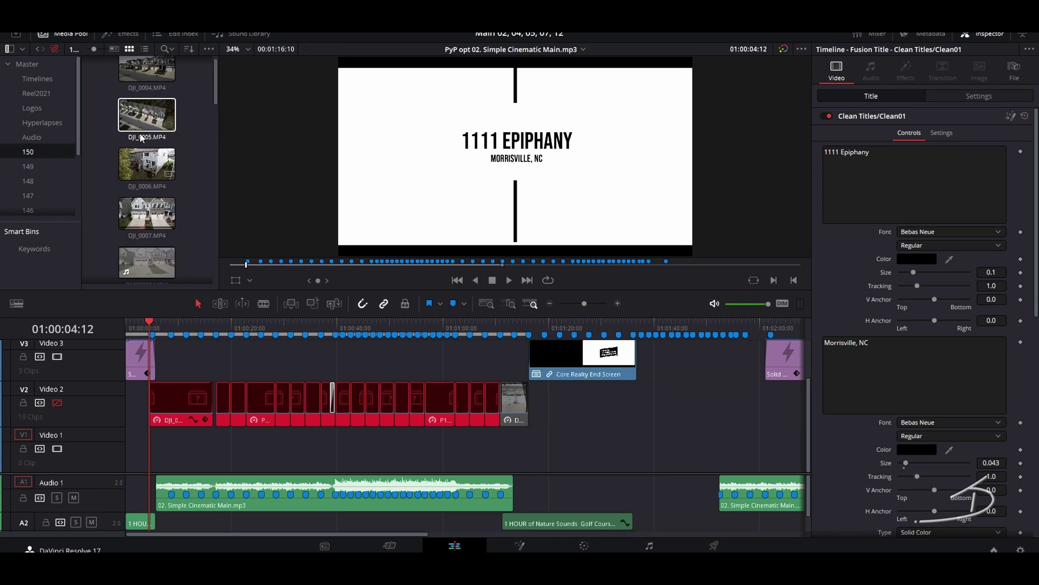
left_click(161, 82)
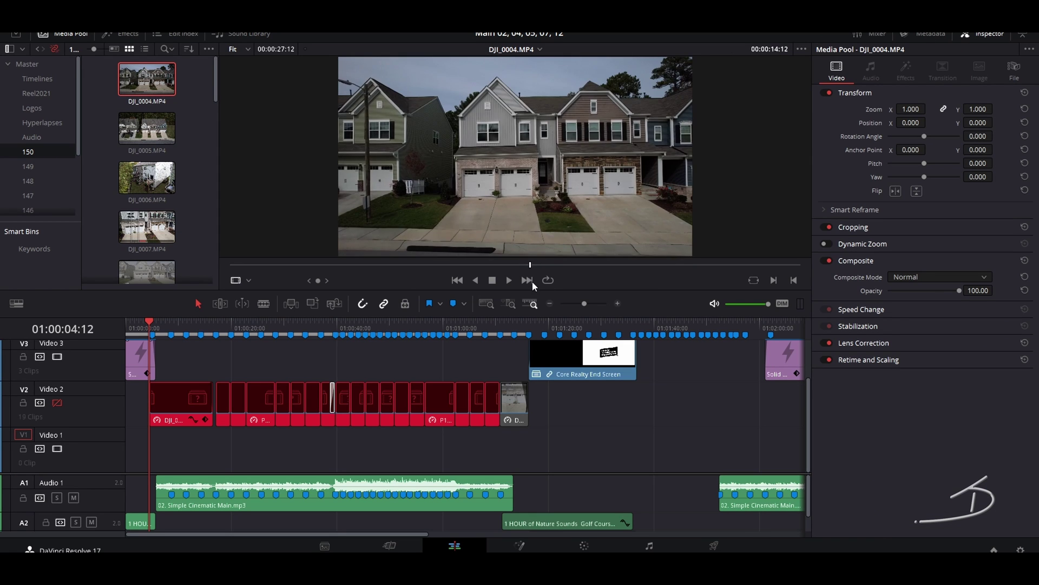
left_click_drag(619, 284, 751, 288)
key("i")
key("o")
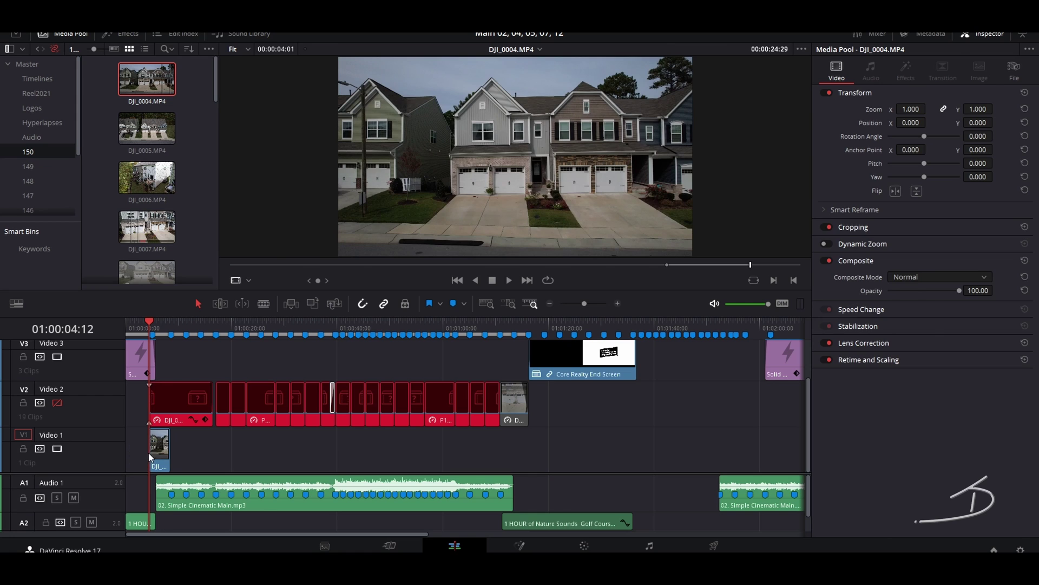
Step: Lengthen the end of DJI_0004 on Video 1 and review the opening
left_click(148, 452)
left_click_drag(171, 450, 184, 453)
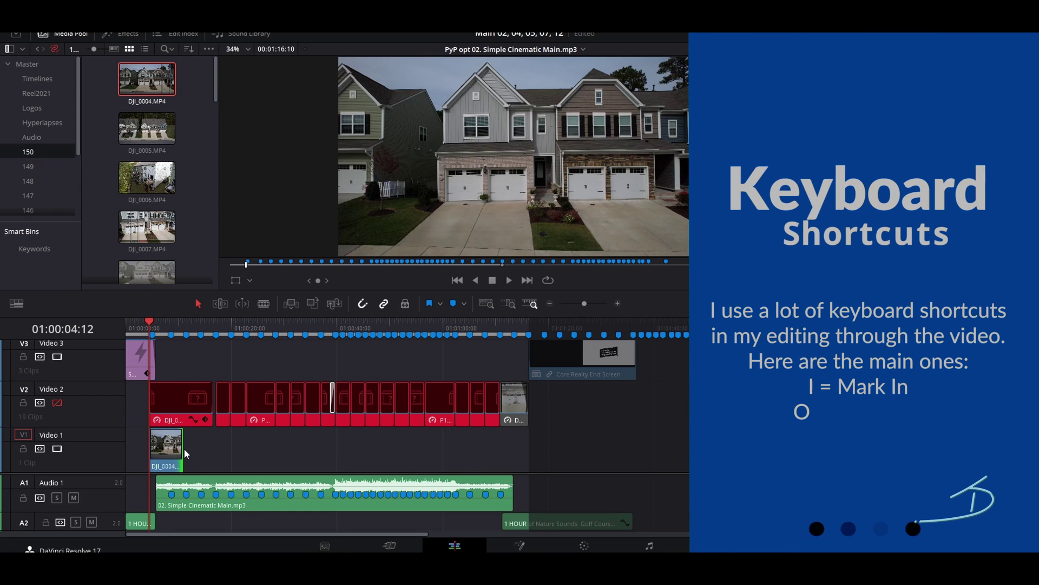
left_click(179, 366)
key("space")
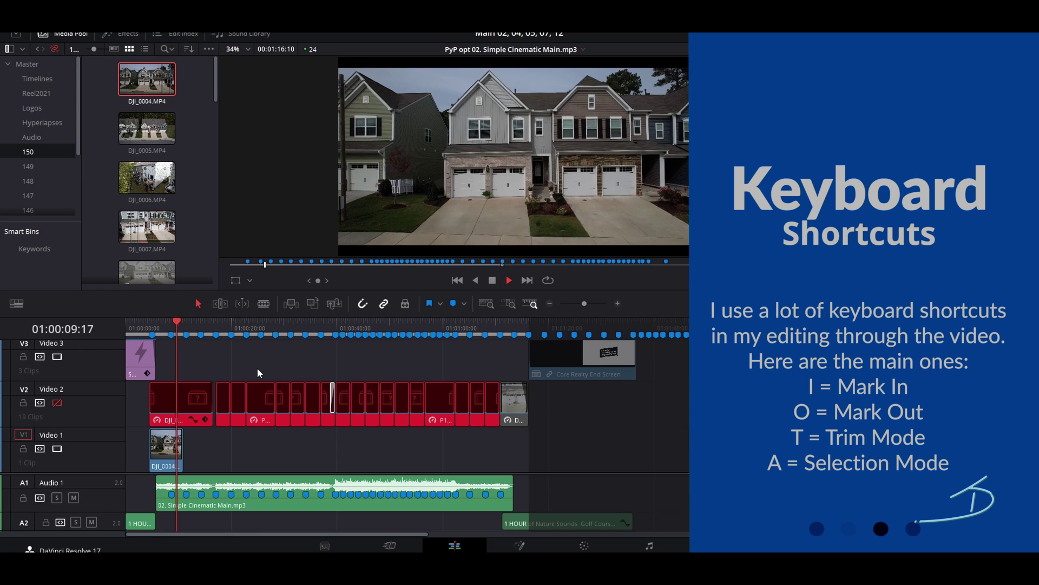
key("space")
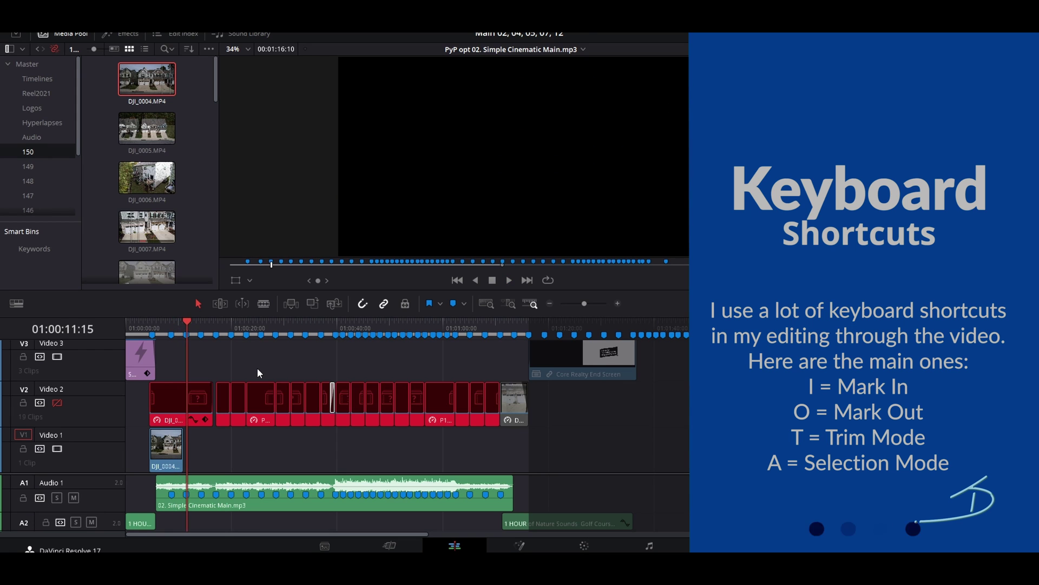
Step: Extend DJI_0004's end further, start it earlier, and play back the edit
key("ctrl+equal")
key("ctrl+equal")
key("ctrl+equal")
left_click(424, 447)
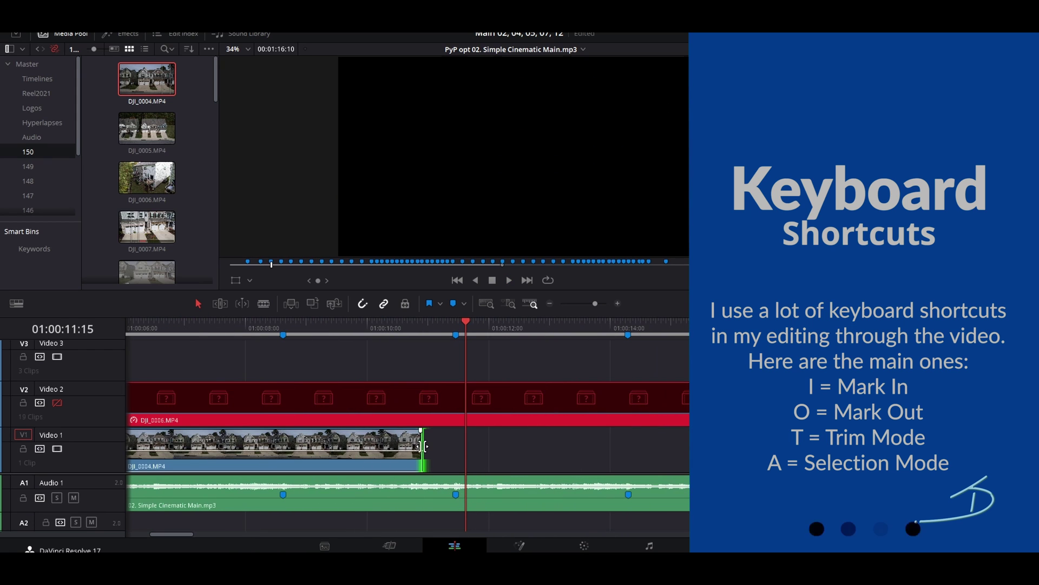
left_click_drag(424, 447, 457, 448)
key("ctrl+minus")
left_click(342, 448)
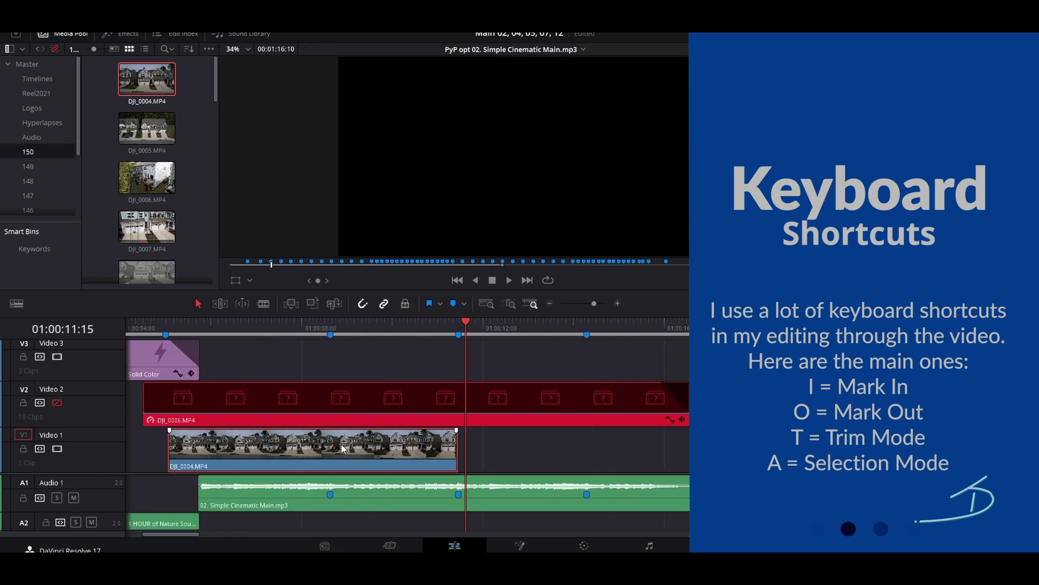
key("ctrl+minus")
left_click_drag(273, 443, 258, 443)
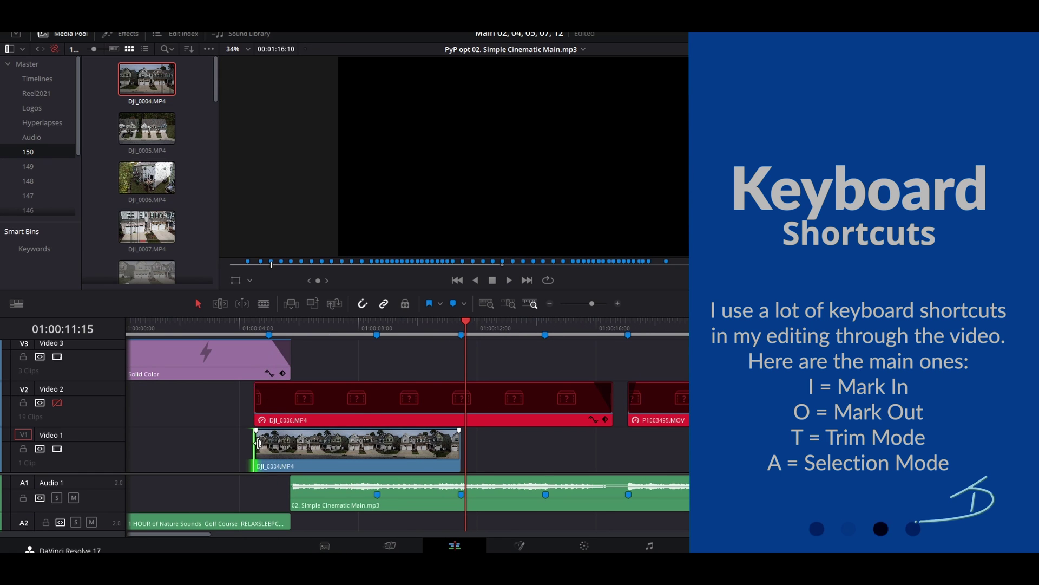
left_click(229, 324)
key("space")
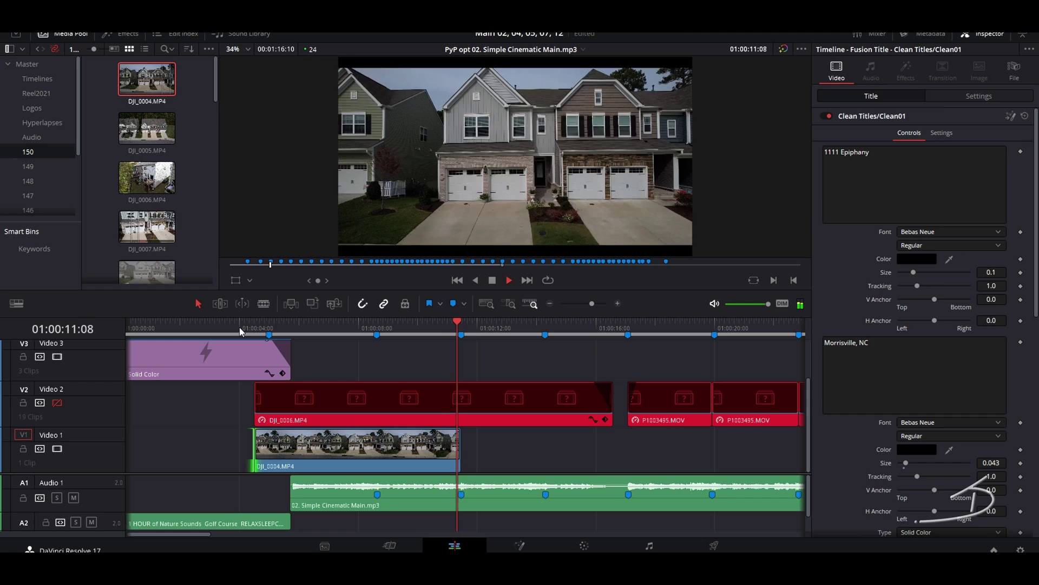
Step: Place P1003860.MOV on Video 1 after DJI_0004, extending its end slightly
scroll(147, 211, "down", 1)
double_click(147, 211)
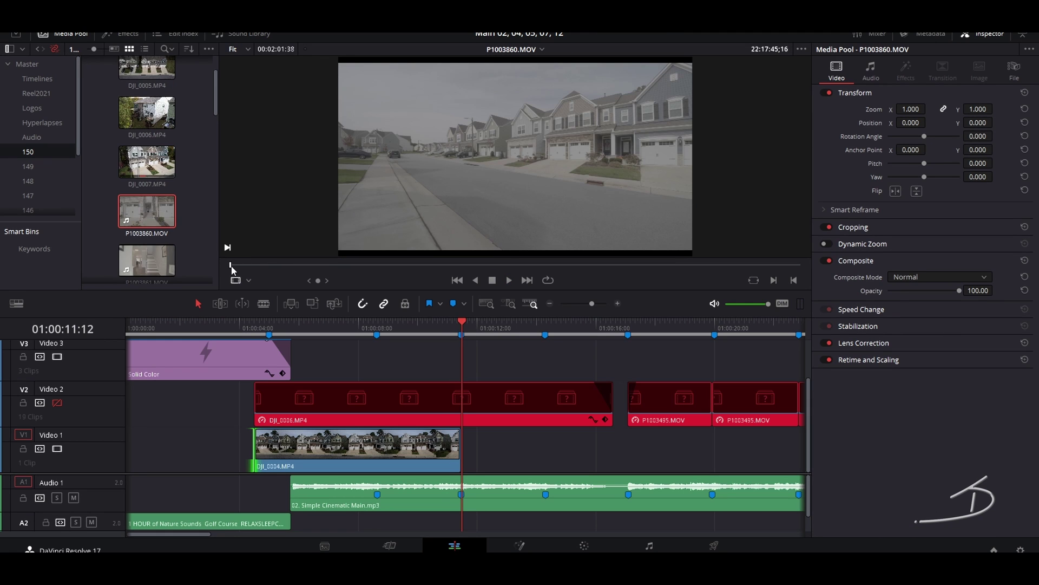
left_click_drag(248, 271, 785, 278)
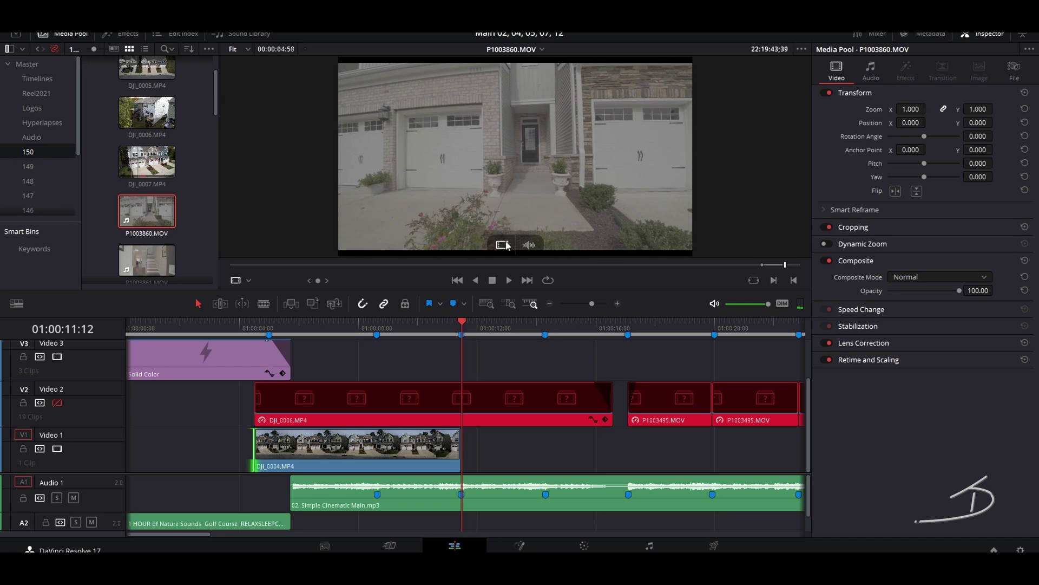
left_click_drag(511, 263, 462, 454)
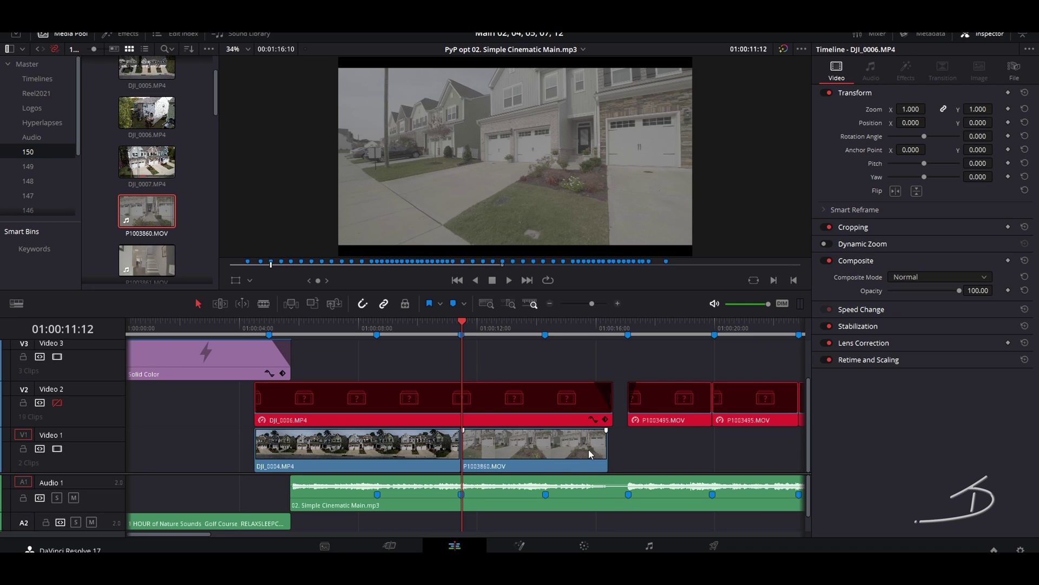
left_click_drag(603, 447, 611, 447)
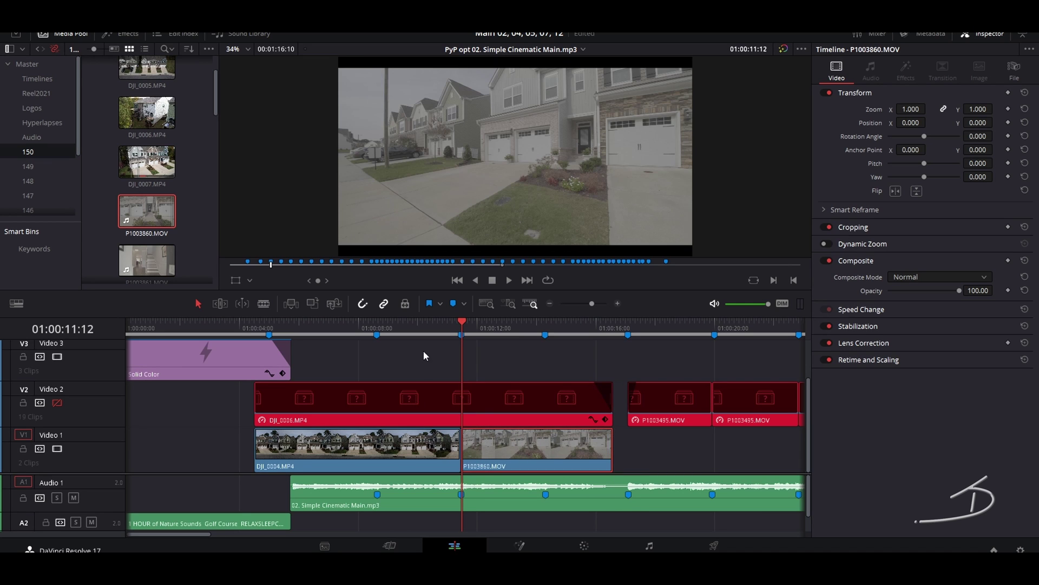
key("space")
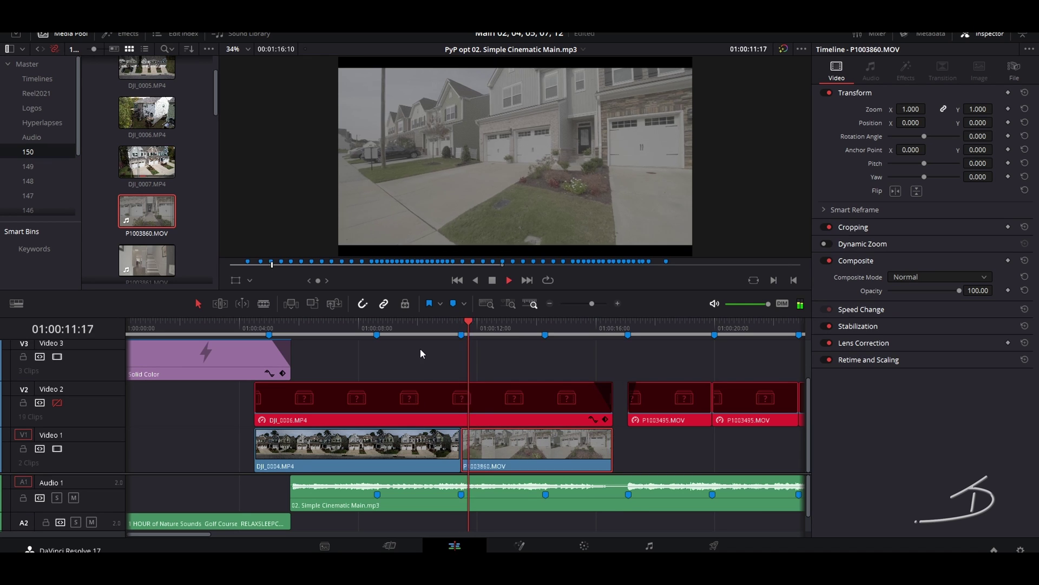
Step: Change P1003860's clip speed to 50% and play it back
right_click(525, 443)
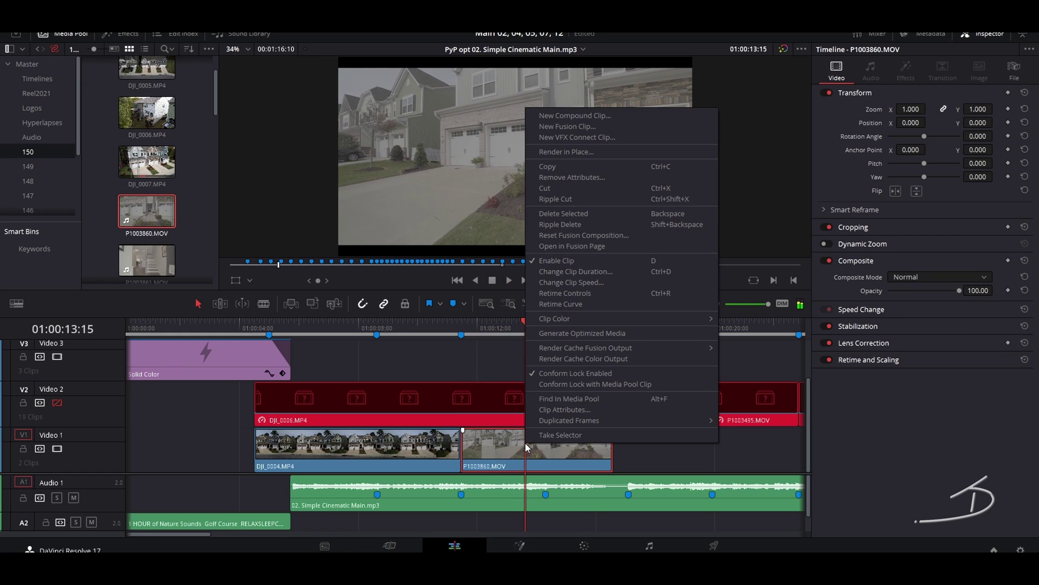
left_click(596, 283)
key("Return")
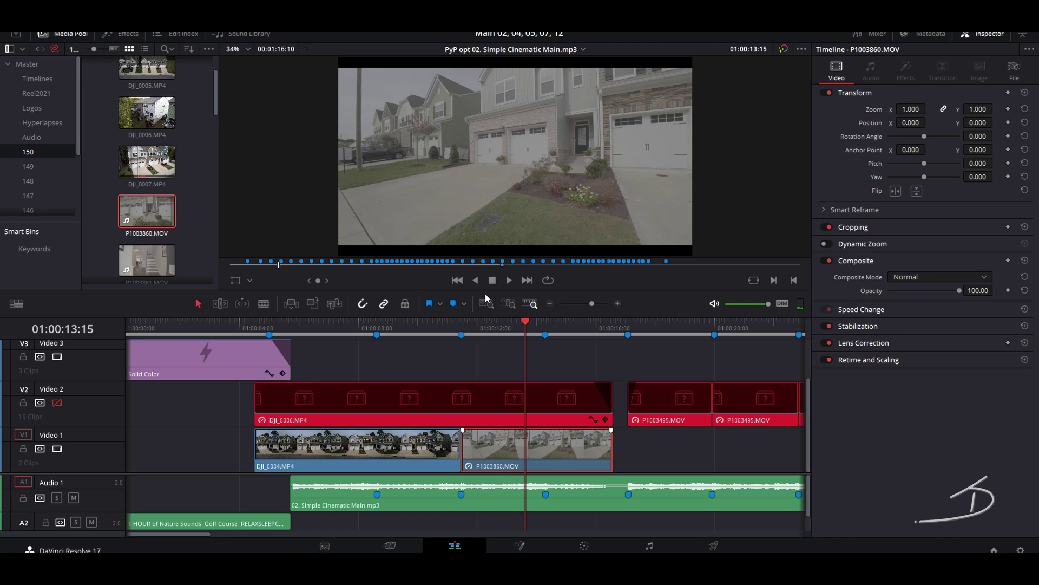
key("space")
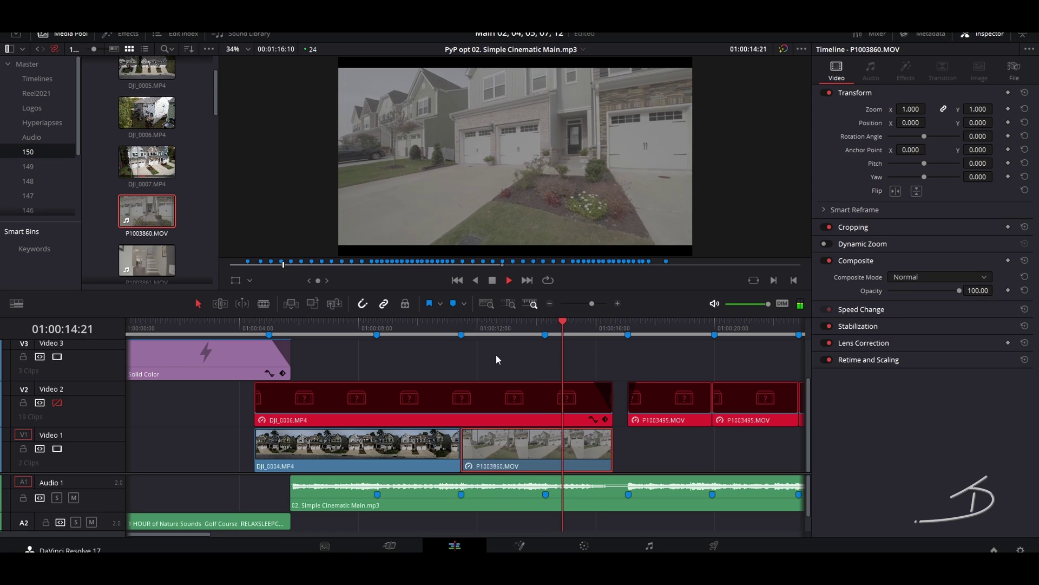
Step: Slip P1003860's footage by about three seconds and play back from Marker 2
key("space")
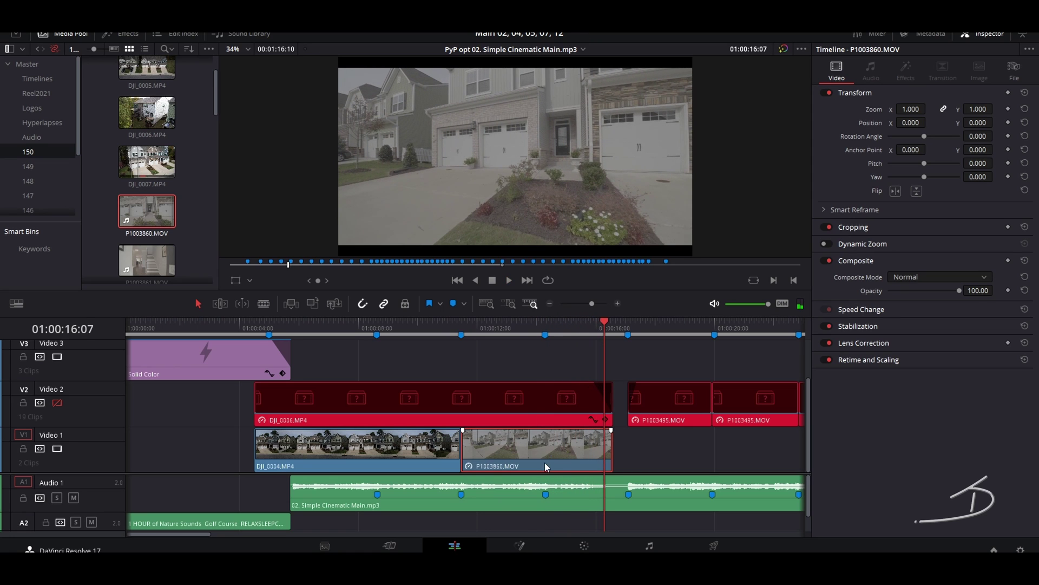
key("b")
left_click(556, 443)
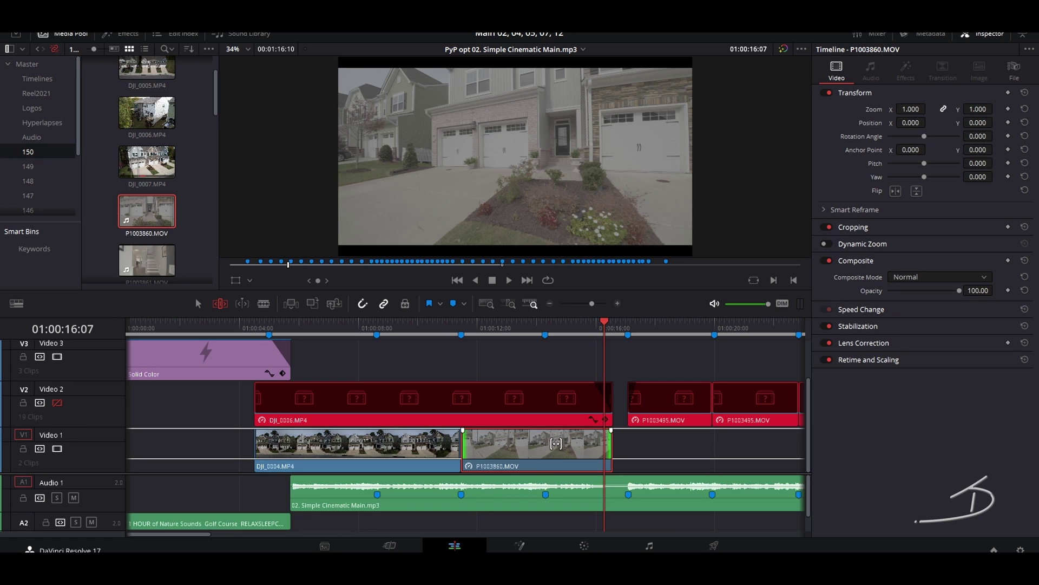
mouse_move(556, 443)
left_mouse_down()
mouse_move(526, 442)
mouse_move(570, 439)
mouse_move(425, 432)
left_mouse_up()
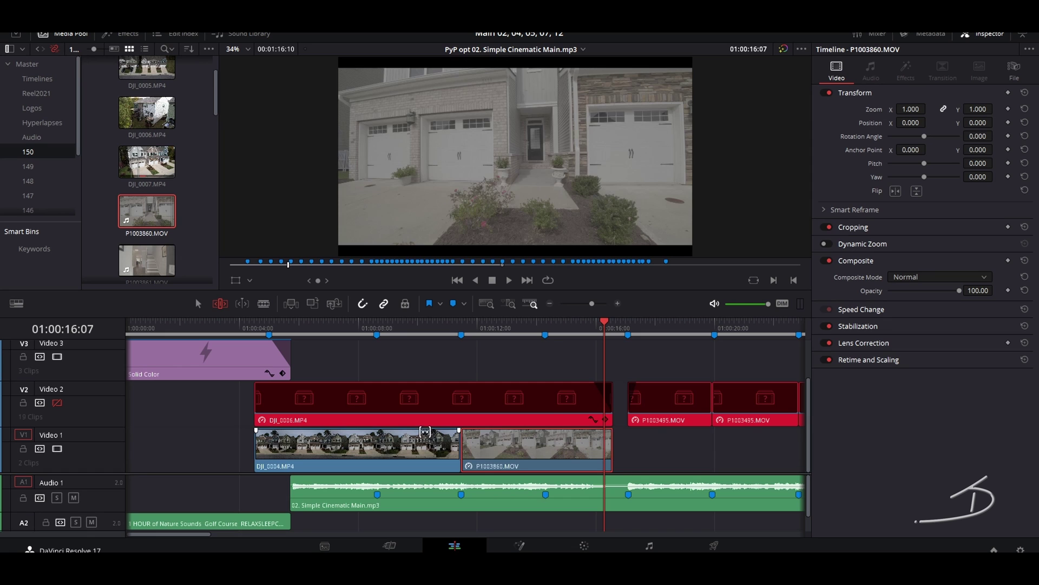
left_click(461, 326)
key("space")
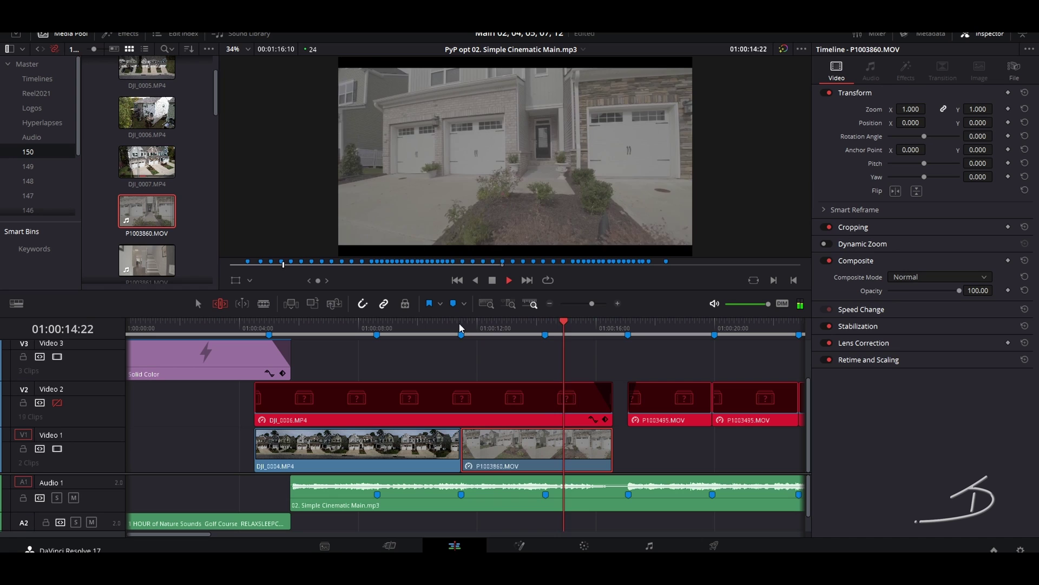
key("space")
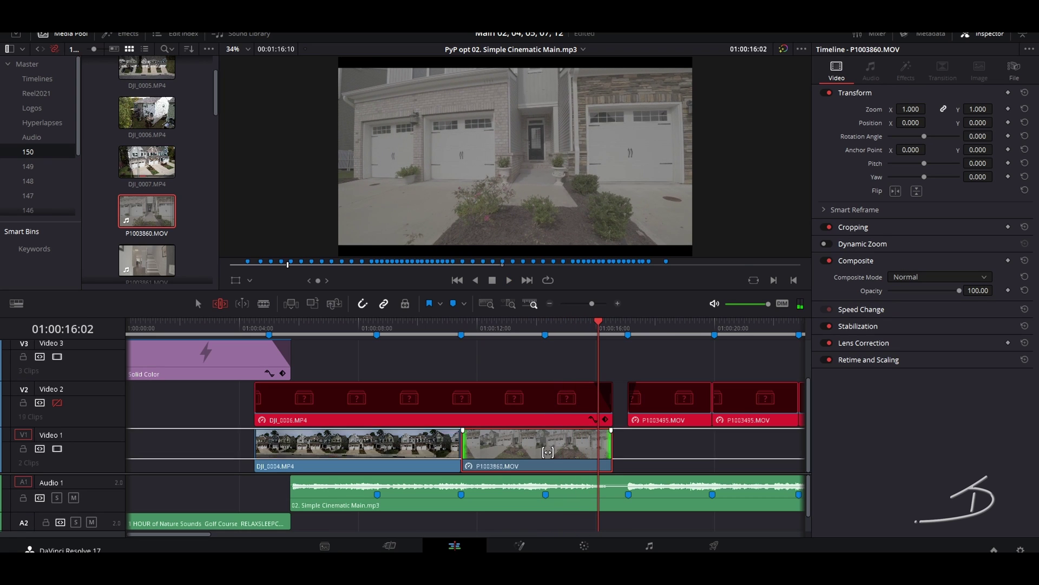
Step: Set P1003860's stabilization mode to Similarity and trim about nine frames off its end
right_click(549, 456)
key("Escape")
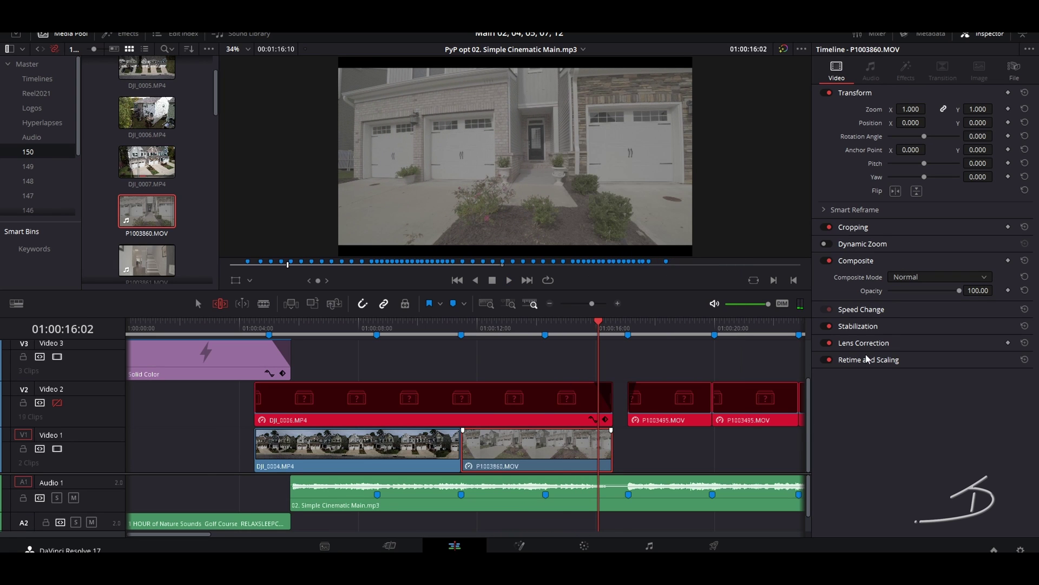
left_click(859, 326)
left_click(905, 355)
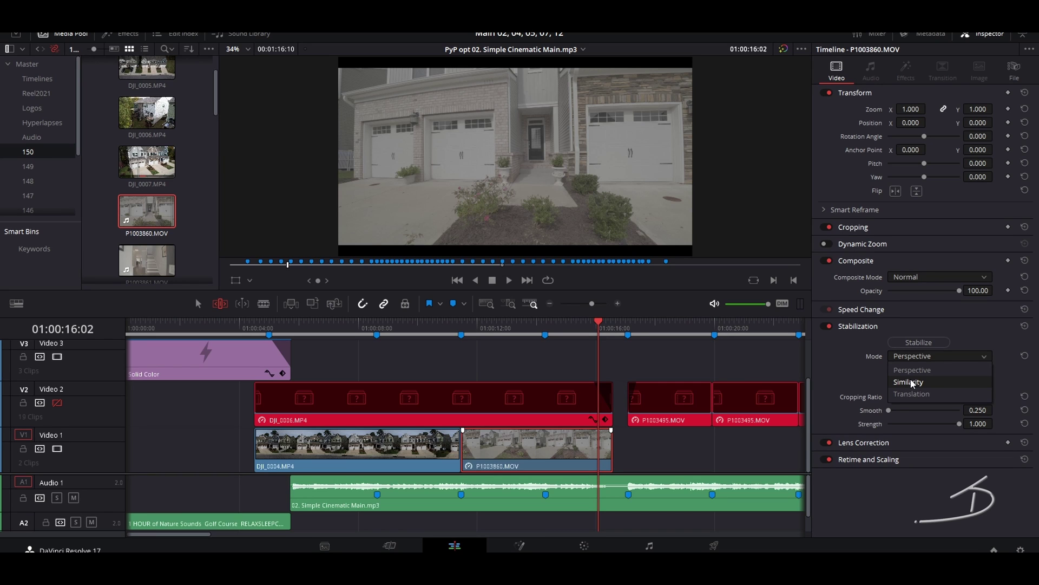
left_click(909, 381)
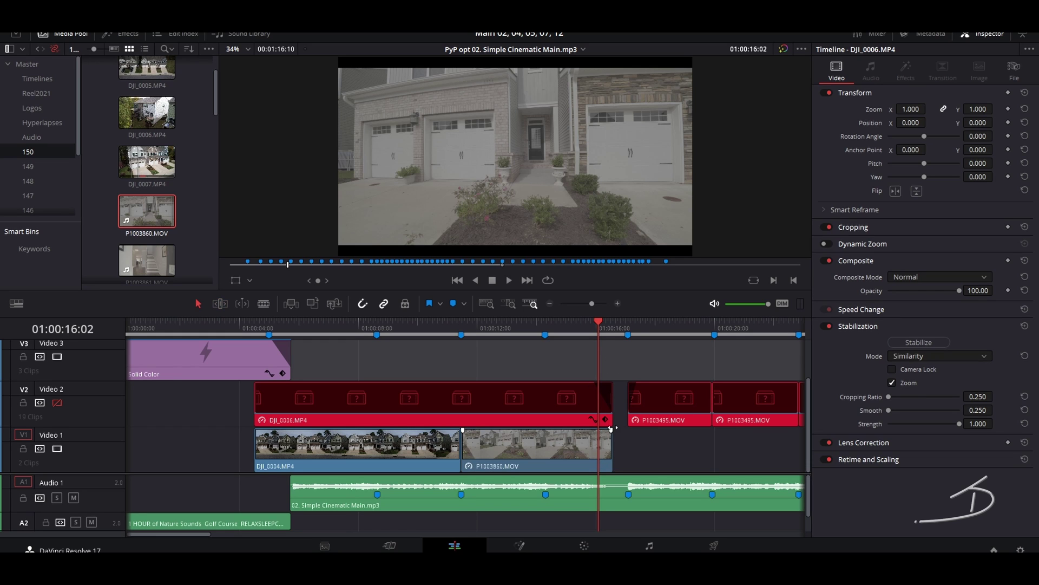
left_click(534, 449)
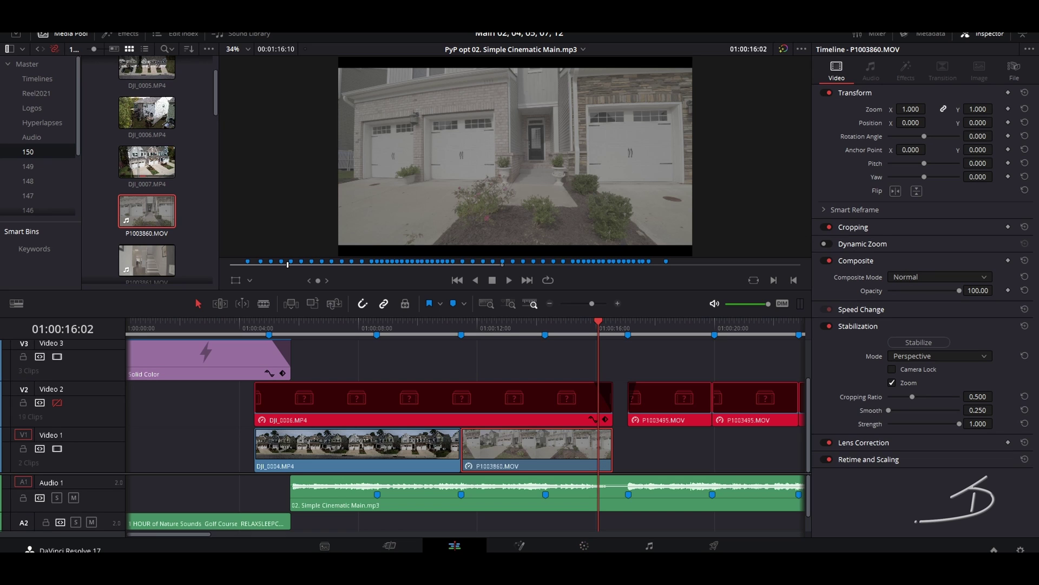
left_click_drag(609, 437, 604, 430)
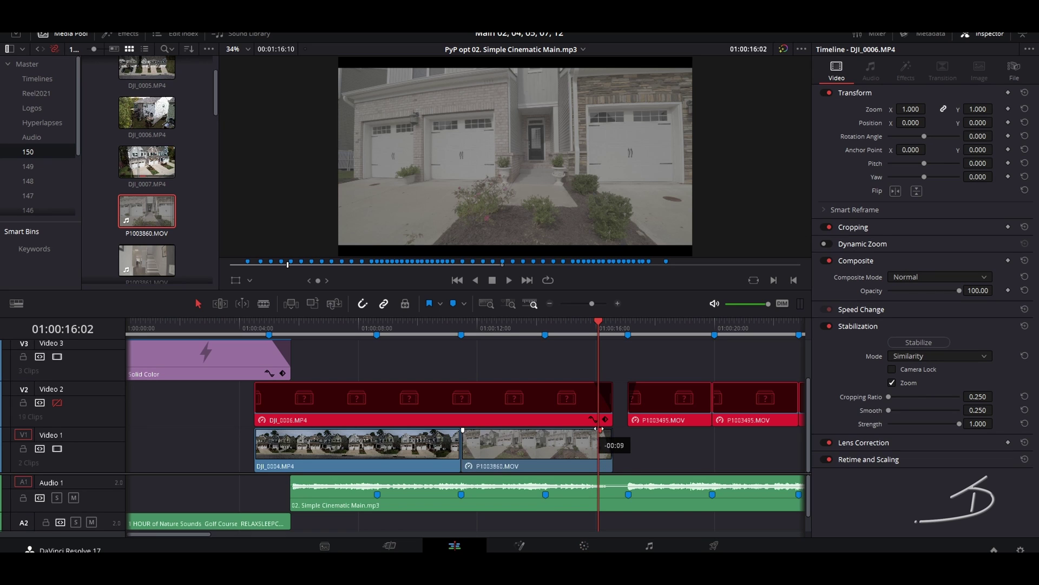
Step: Mark the staircase section of P1003862.MOV and place it on Video 1 after P1003860
scroll(190, 154, "down", 2)
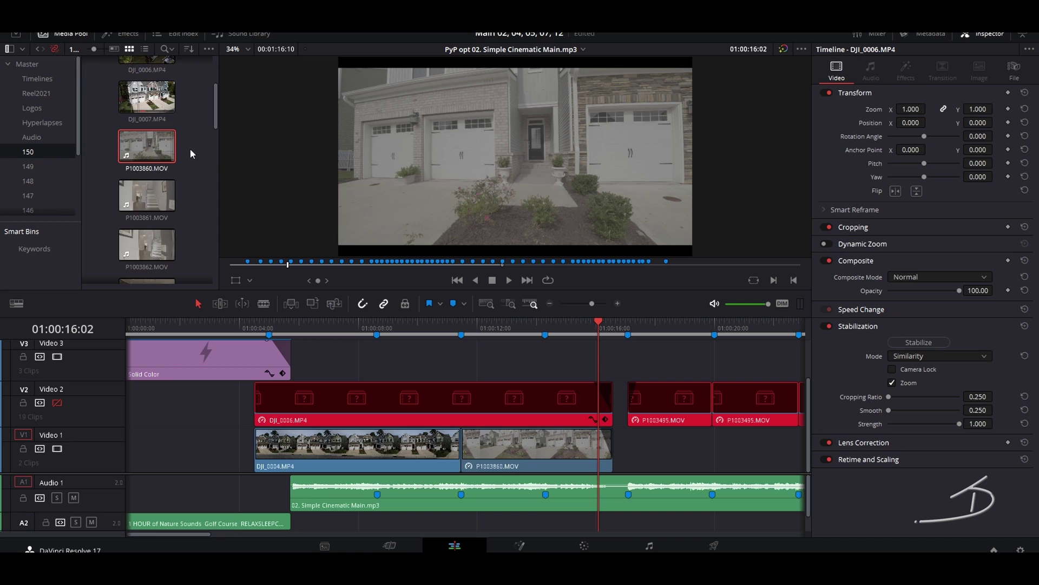
scroll(136, 219, "down", 2)
double_click(147, 180)
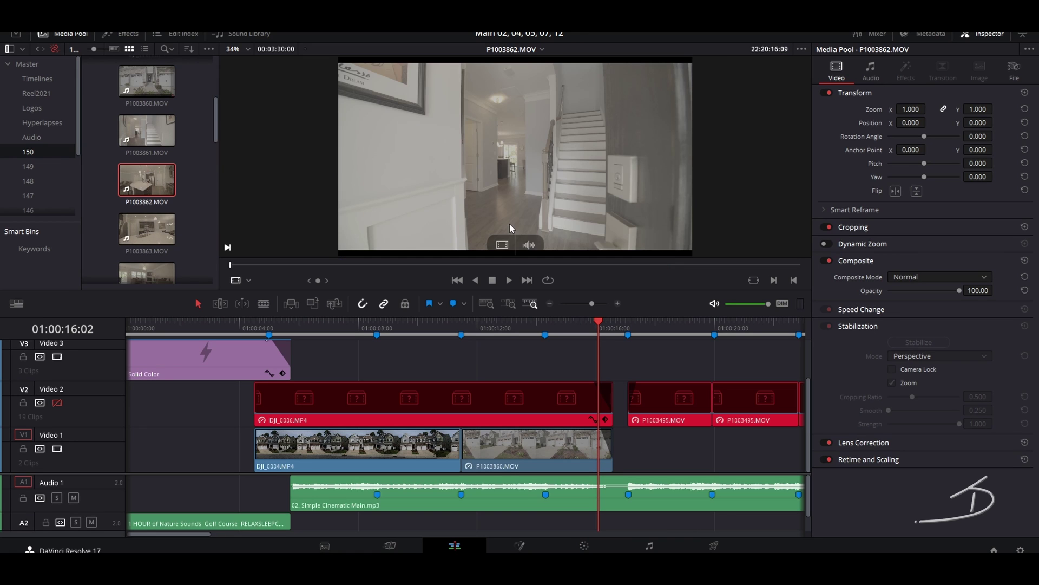
mouse_move(260, 266)
left_mouse_down()
mouse_move(341, 267)
mouse_move(239, 266)
mouse_move(258, 265)
left_mouse_up()
key("i")
key("o")
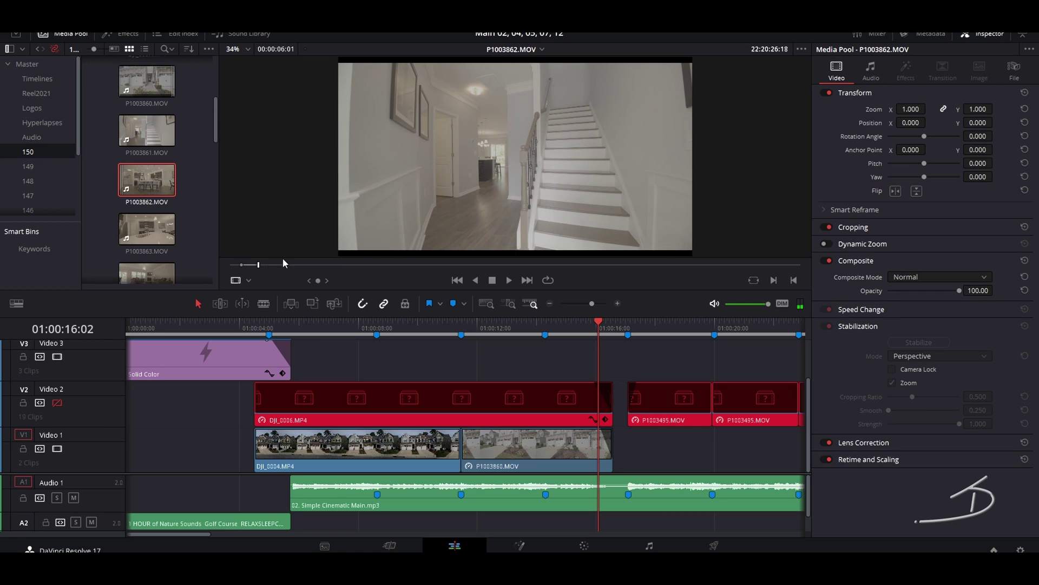
left_click_drag(498, 251, 672, 457)
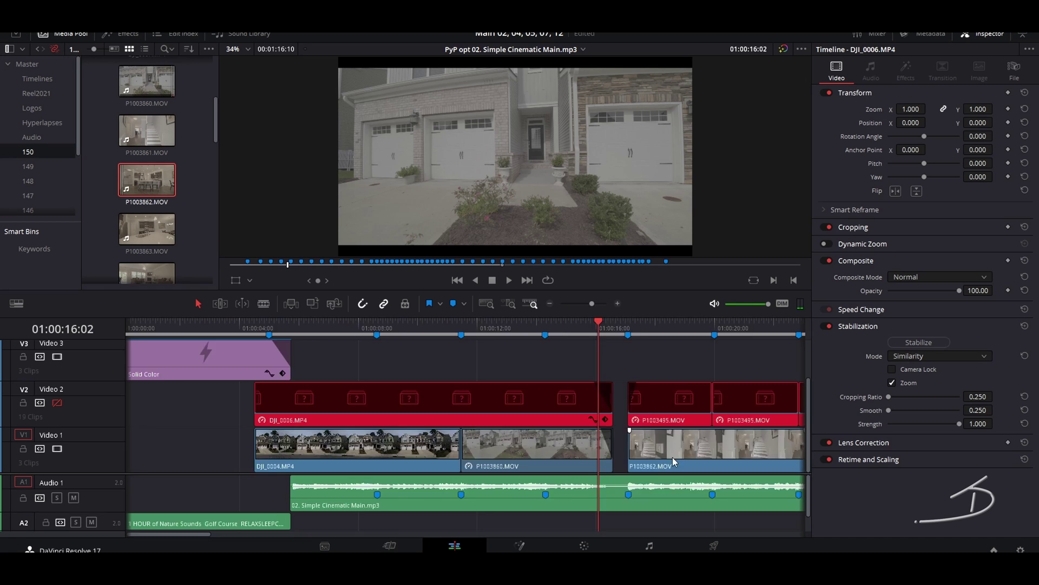
Step: Shorten the end of the staircase clip on Video 1 and play back the cut
key("shift+z")
key("ctrl+equal")
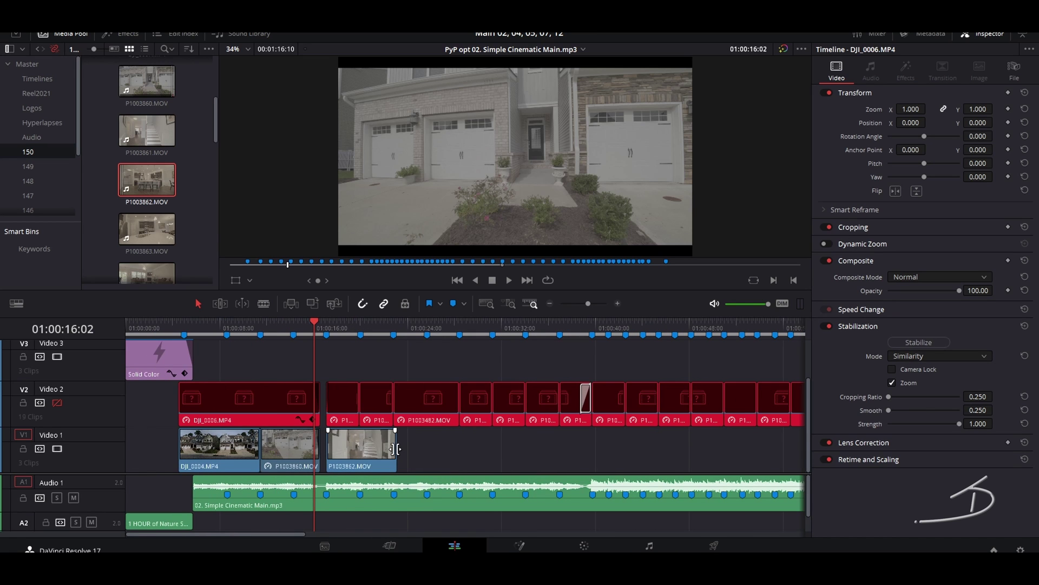
left_click_drag(396, 449, 360, 449)
key("space")
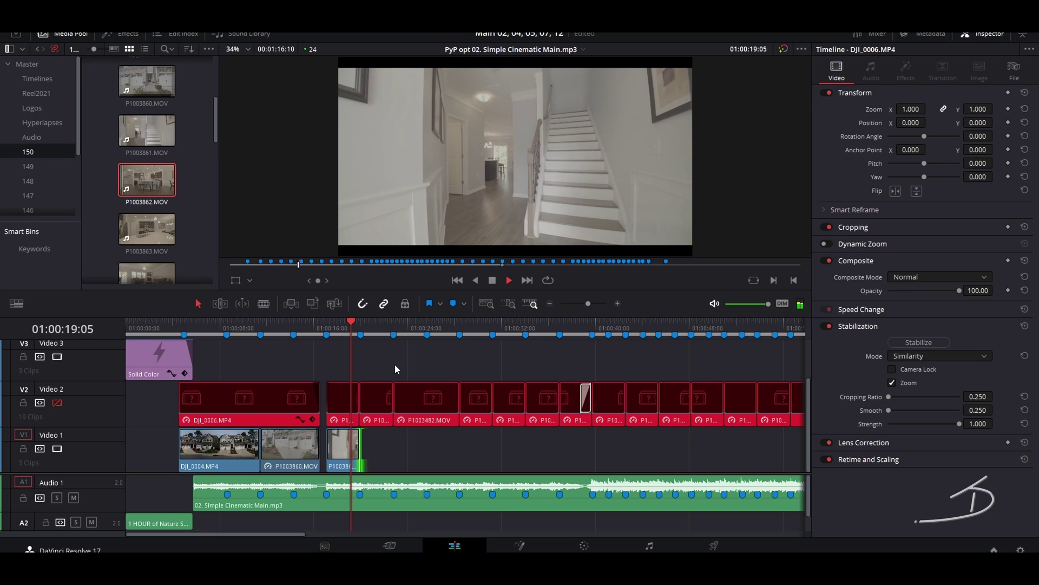
key("space")
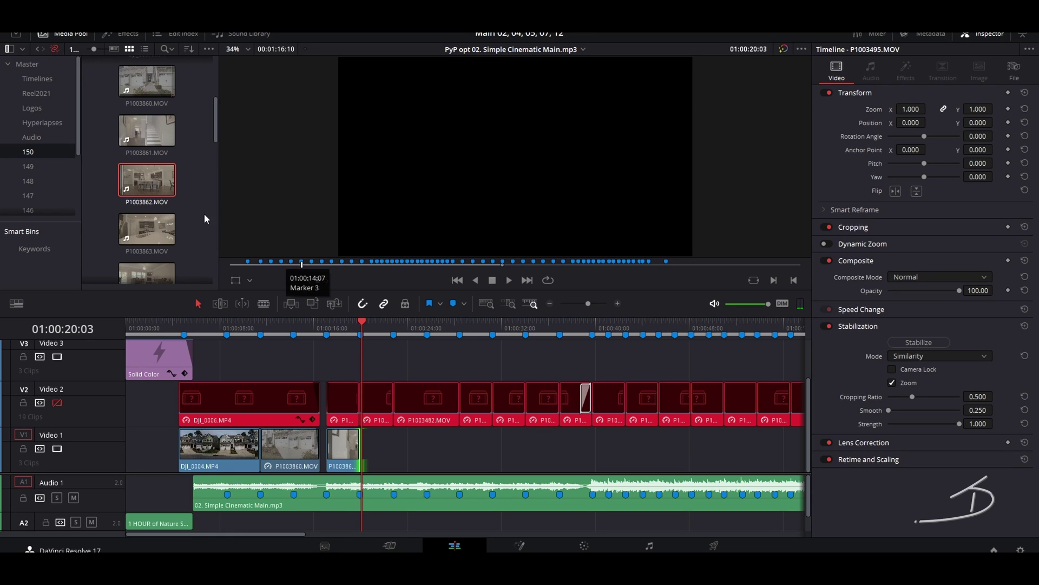
Step: Mark a kitchen section of P1003862.MOV and place it at the end of Video 1
double_click(147, 180)
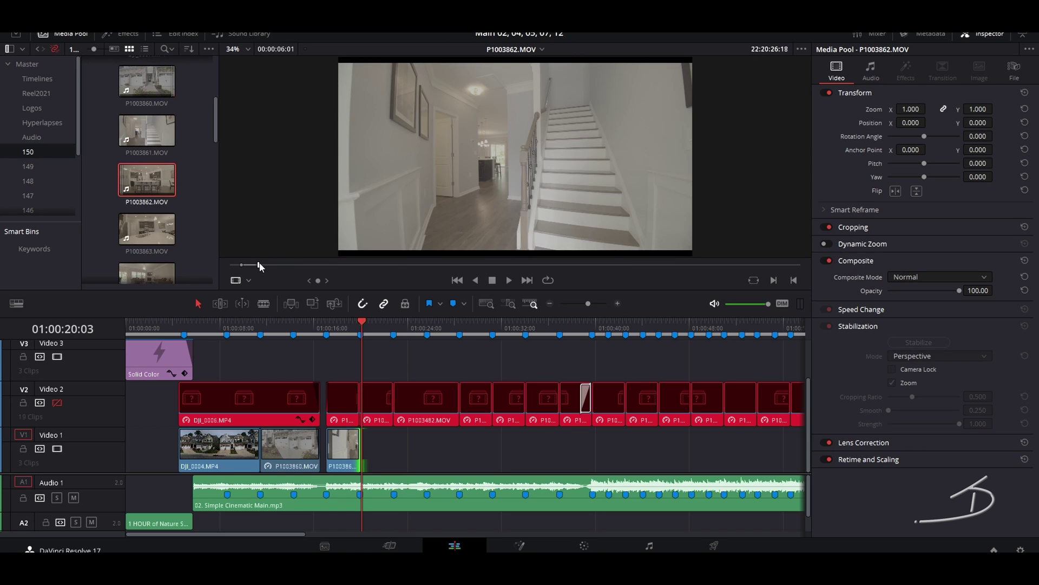
left_click_drag(258, 265, 353, 269)
key("i")
key("o")
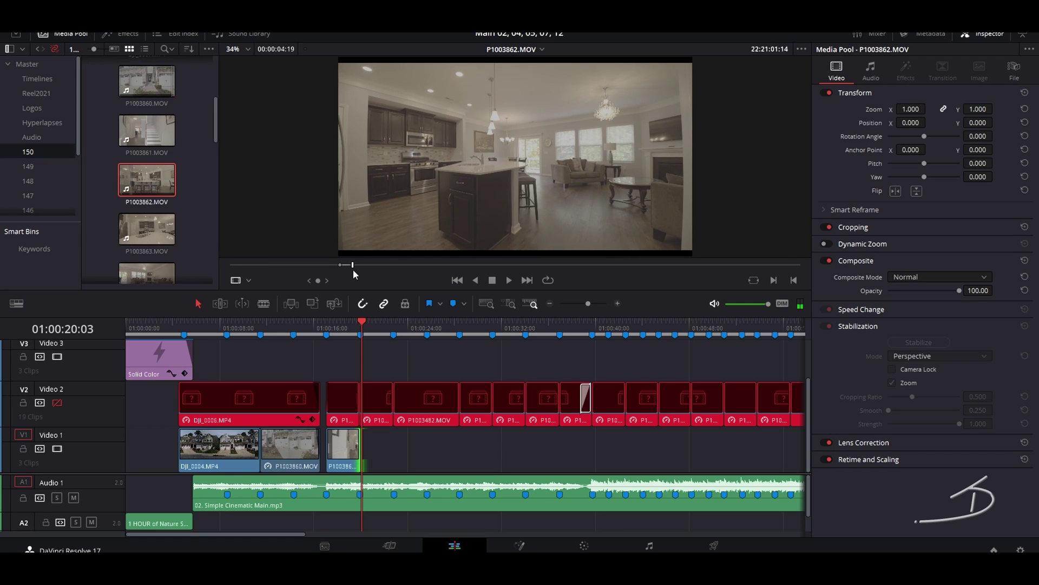
left_click_drag(496, 241, 393, 457)
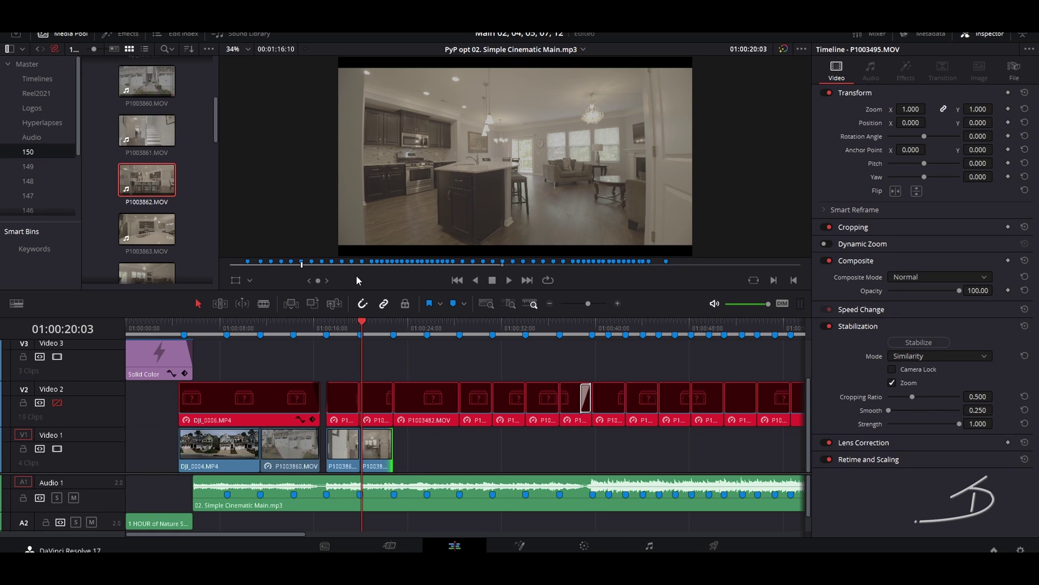
Step: Mark in and out points for another P1003862.MOV kitchen shot in the source viewer
left_click_drag(302, 267, 321, 265)
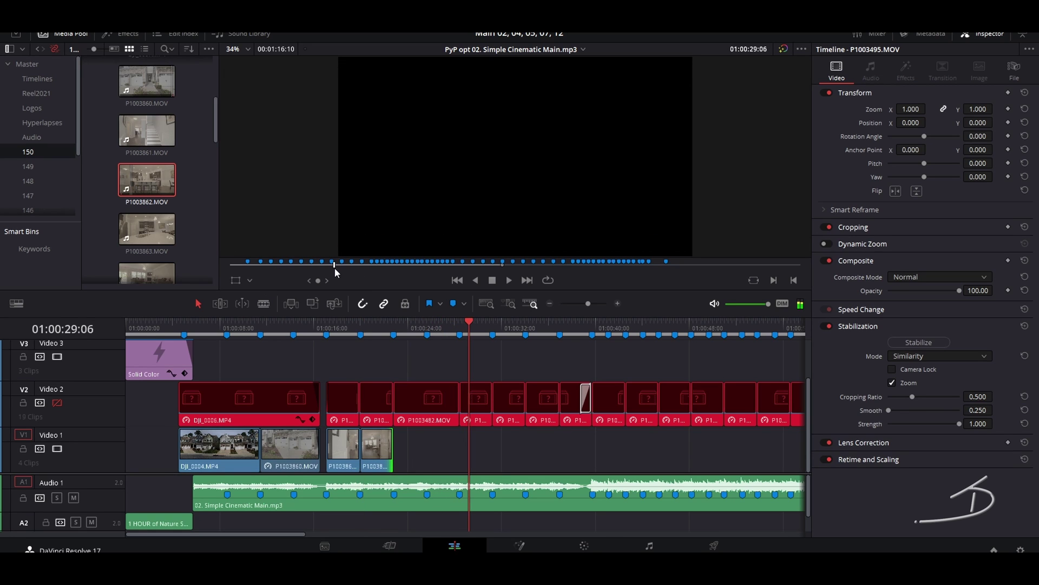
double_click(150, 190)
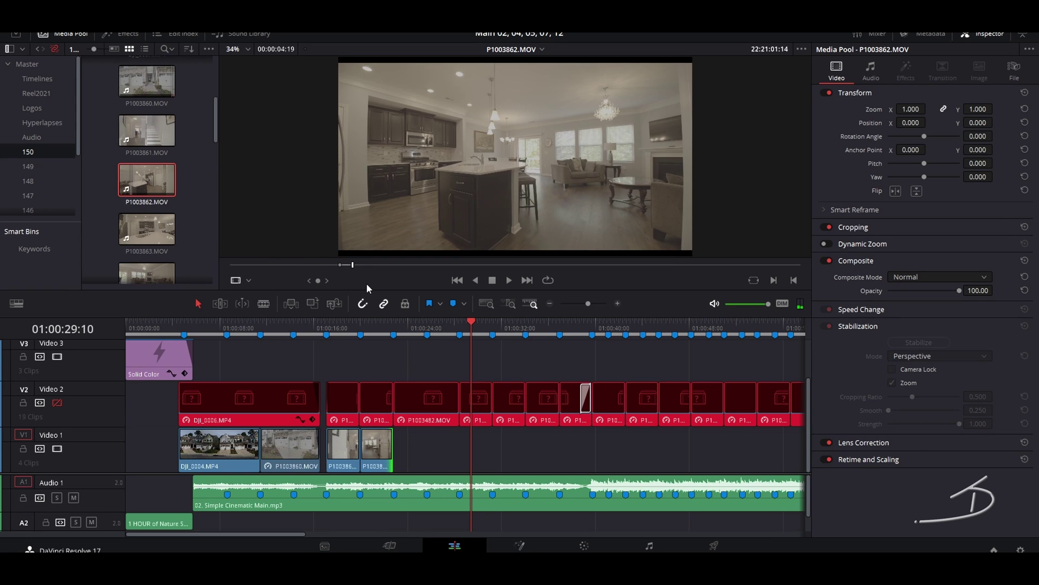
left_click_drag(353, 267, 398, 482)
key("i")
key("o")
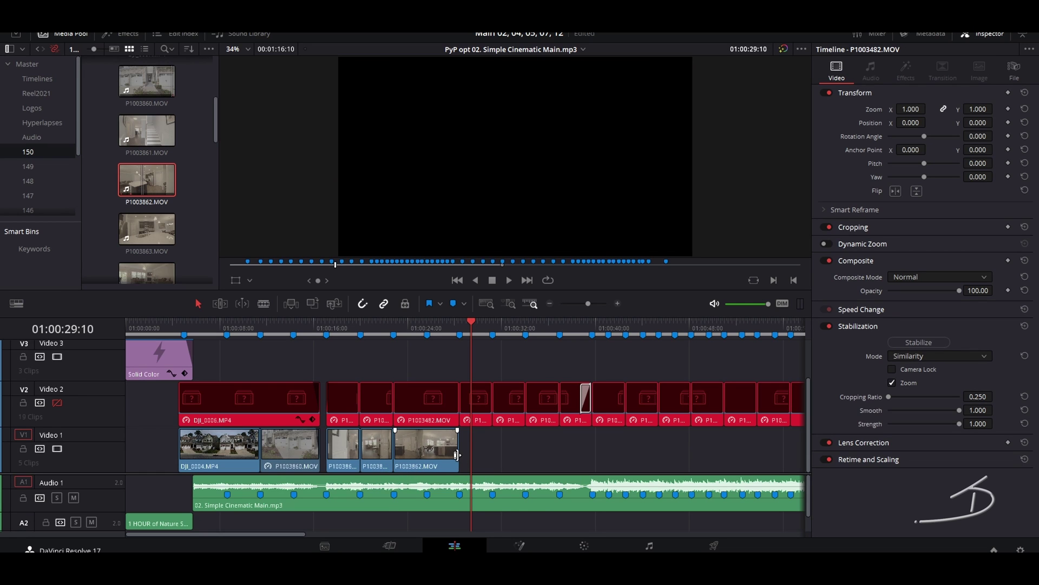
Step: Mark a 2-second kitchen-island range from P1003862.MOV and drop it after the last Video 1 clip
left_click(458, 458)
double_click(152, 187)
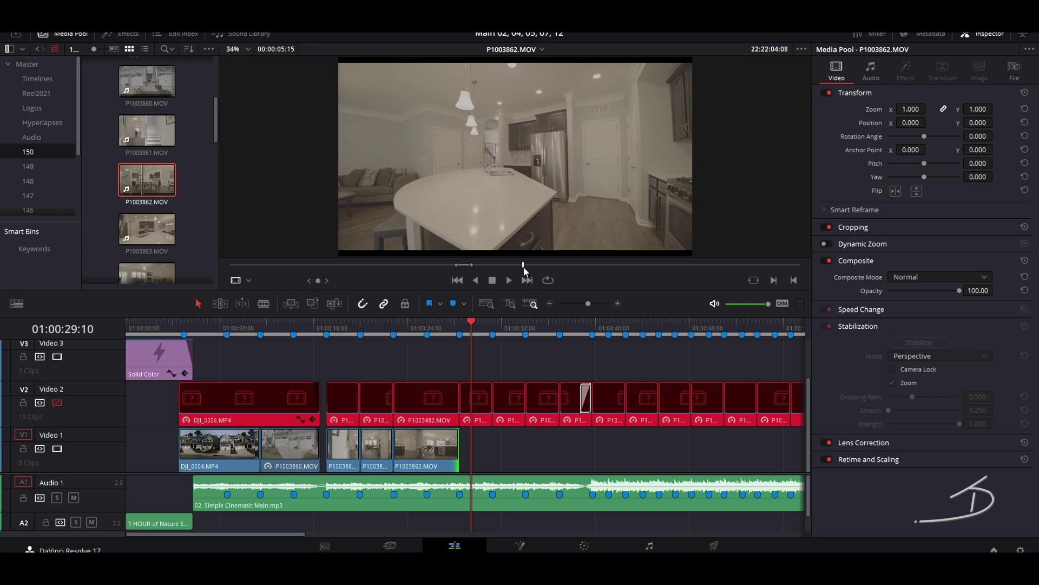
left_click_drag(524, 268, 486, 277)
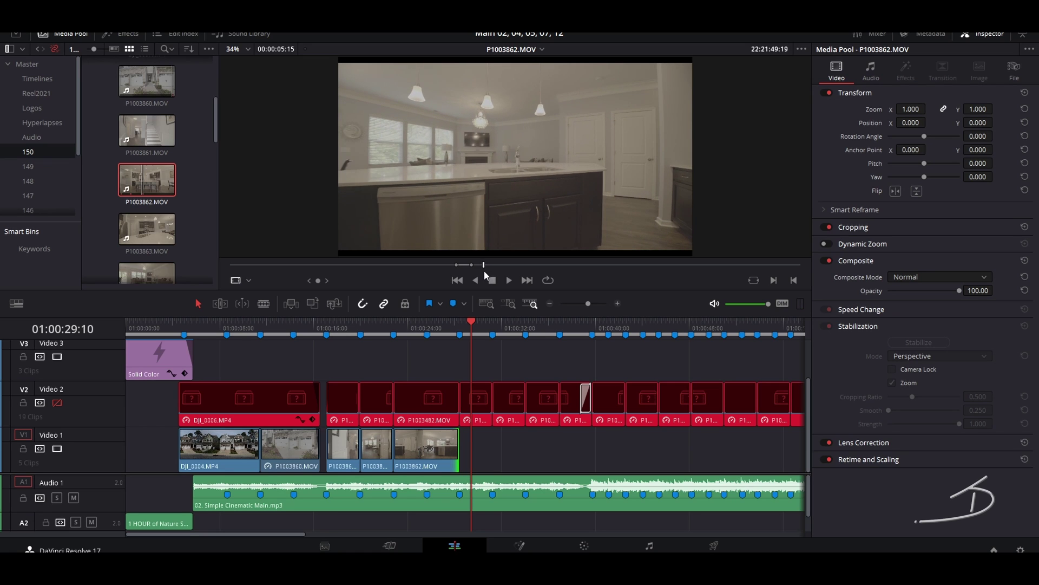
key("i")
key("o")
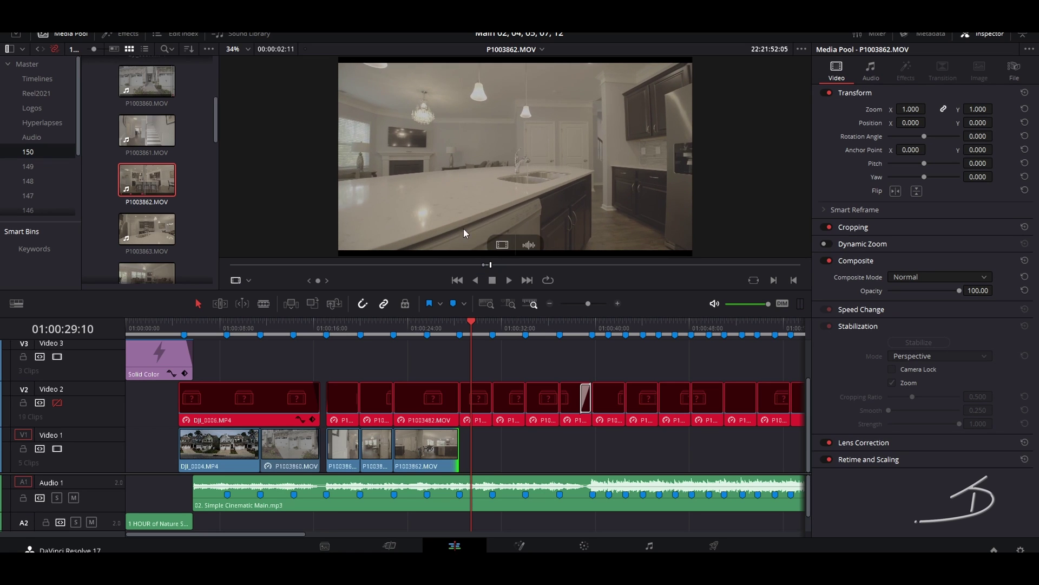
left_click_drag(463, 233, 515, 268)
left_click_drag(463, 456, 489, 451)
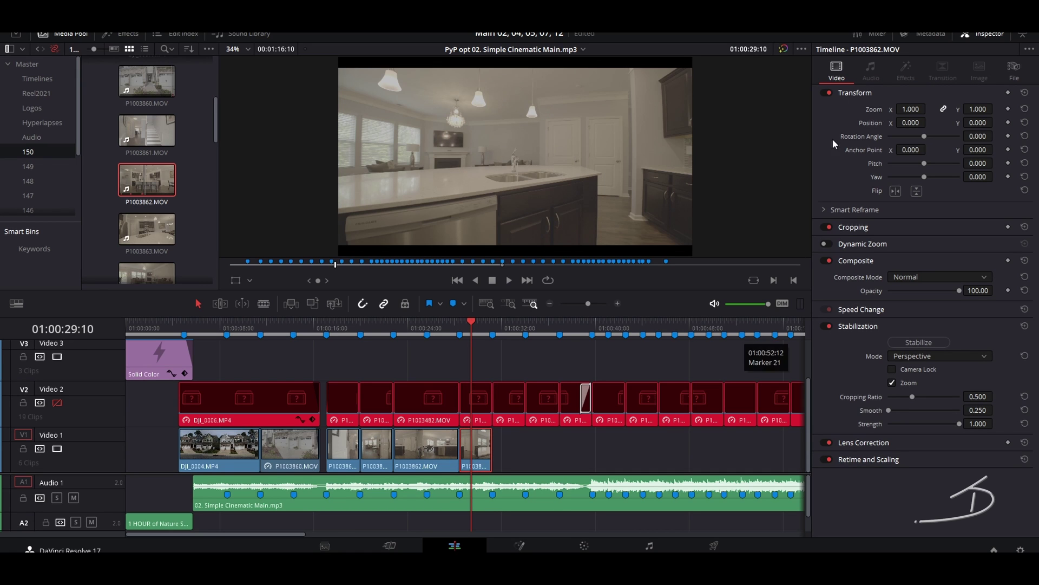
Step: Set the new clip's Zoom to 1.5 and play back from about 01:00:20
left_click_drag(910, 109, 911, 111)
left_click(378, 319)
key("space")
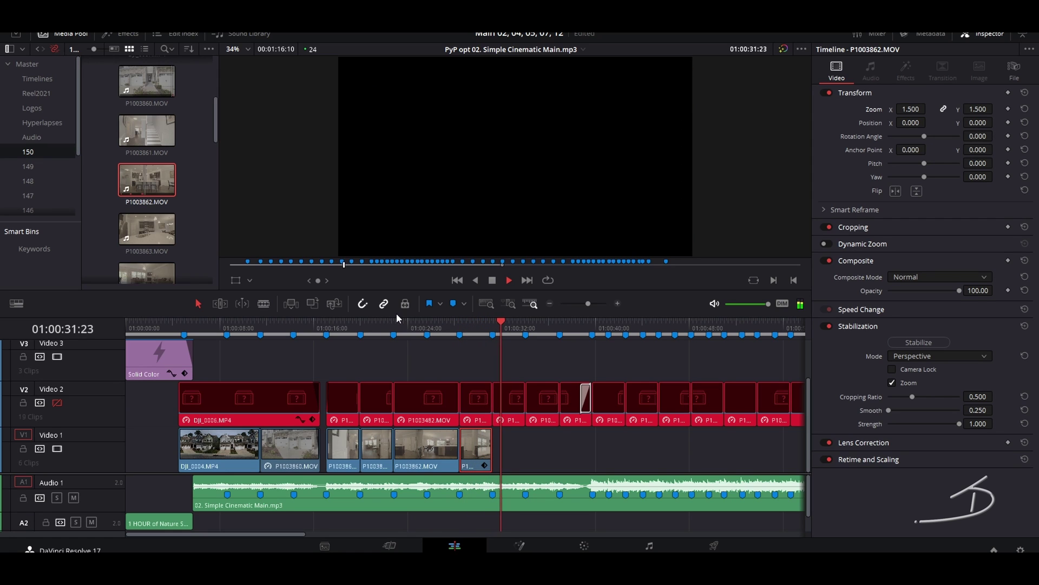
Step: Append a first new kitchen shot from P1003862.MOV to Video 1, shortening its end
key("space")
left_click(165, 179)
double_click(165, 179)
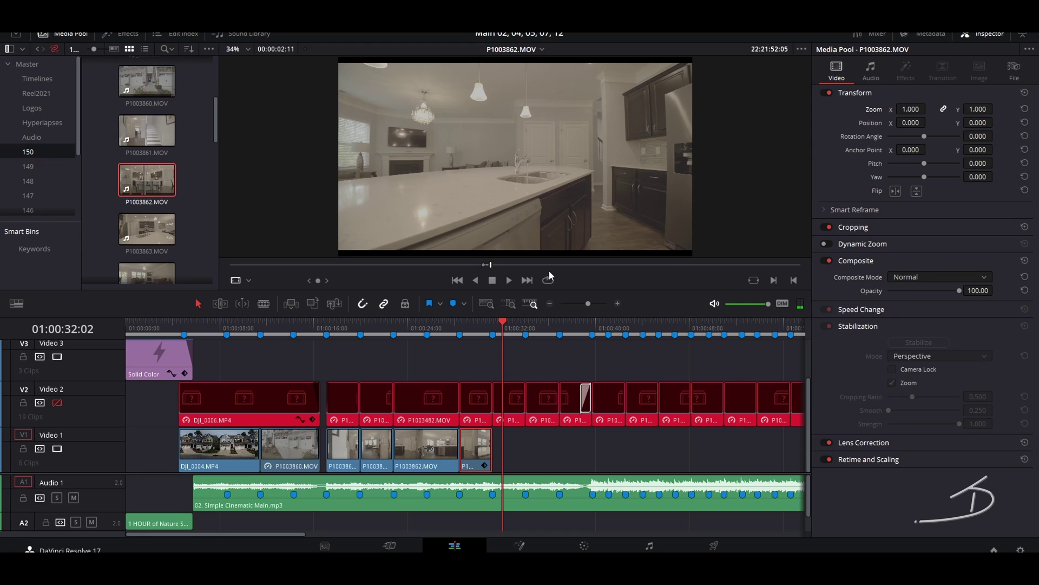
left_click_drag(490, 264, 602, 265)
key("i")
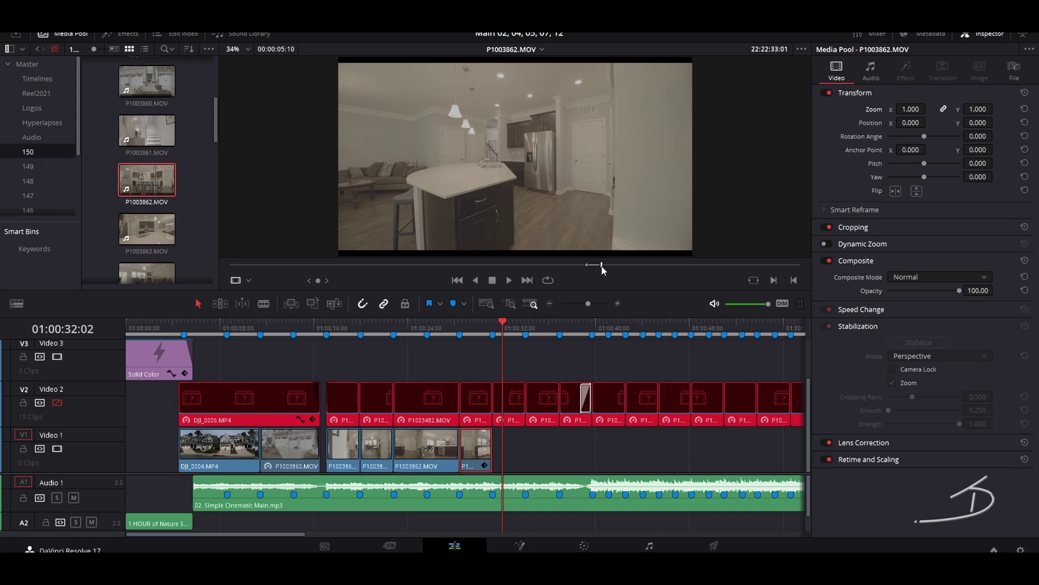
left_click_drag(495, 247, 492, 458)
left_click_drag(555, 447, 503, 449)
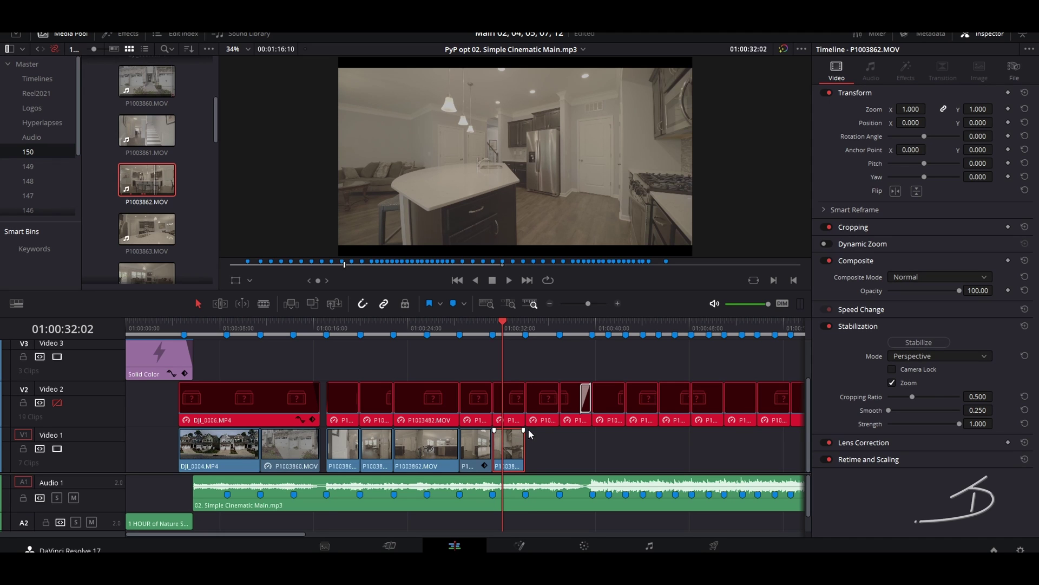
Step: Add a second P1003862.MOV kitchen shot at the end of Video 1, making eight clips
left_click(378, 263)
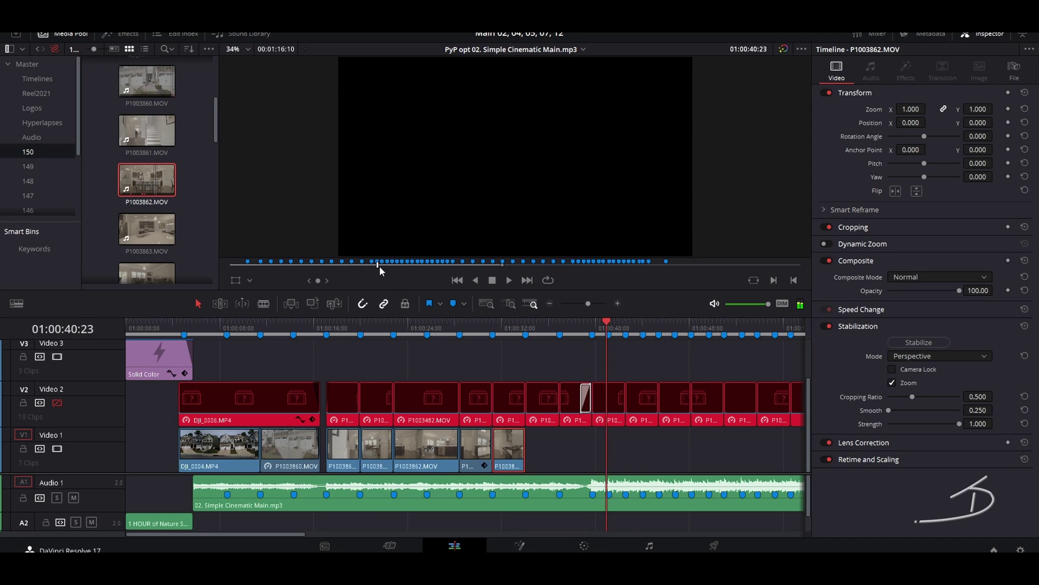
double_click(152, 180)
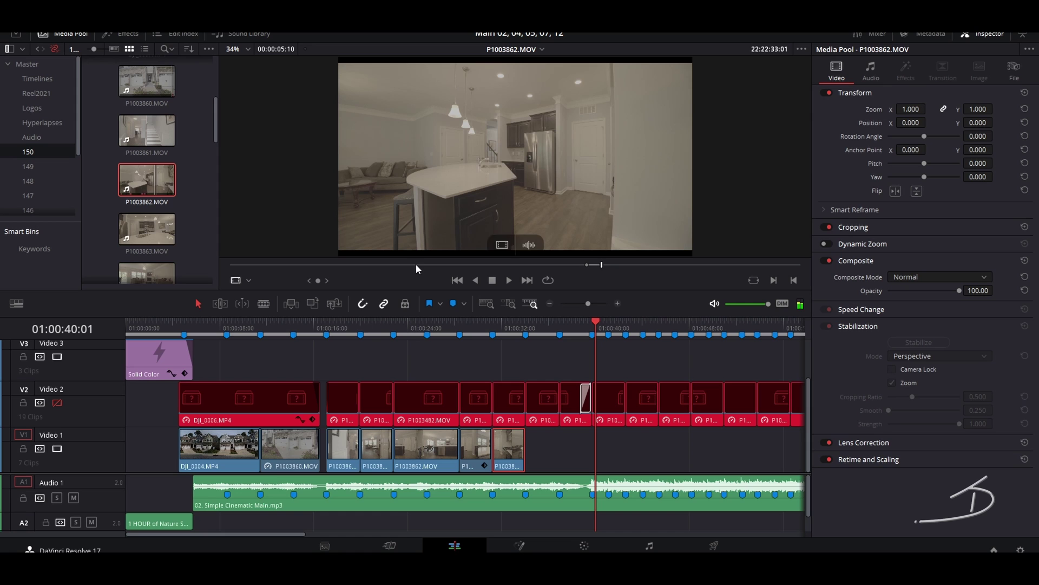
left_click_drag(602, 265, 690, 269)
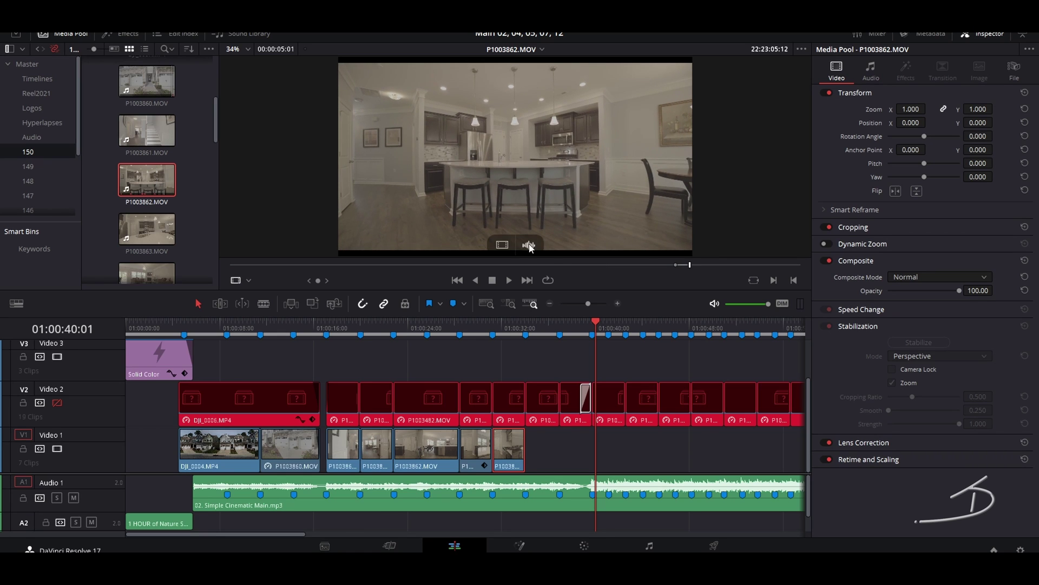
left_click_drag(502, 245, 553, 446)
scroll(177, 198, "down", 2)
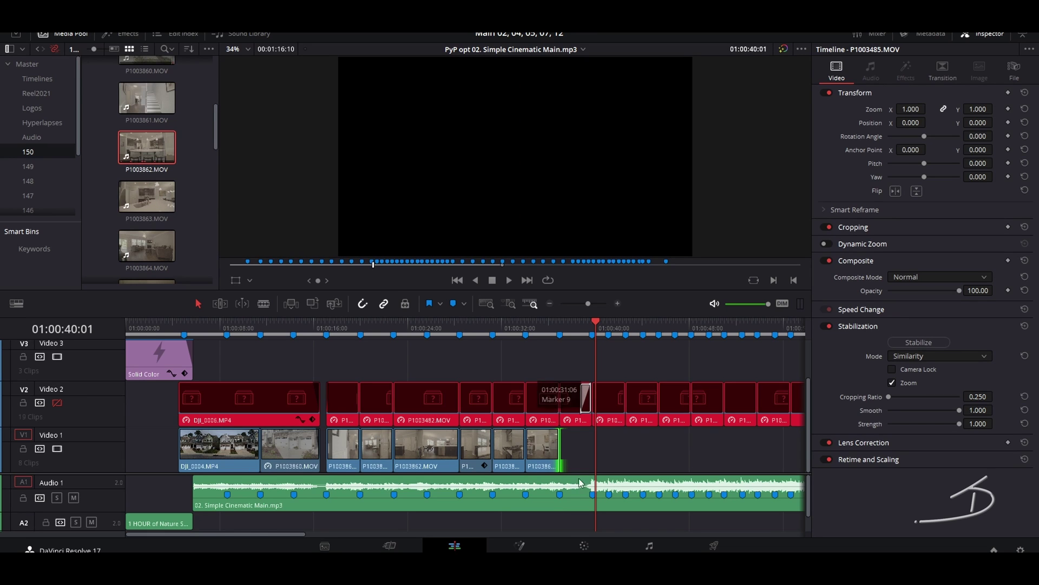
Step: Mark In and Out points on a P1003863.MOV kitchen shot in the source viewer
double_click(142, 201)
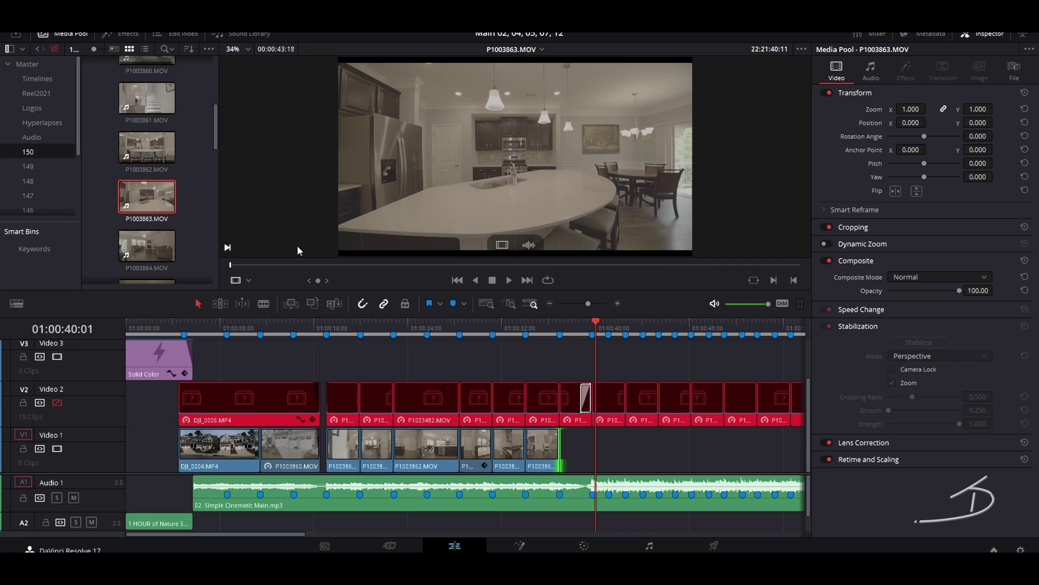
mouse_move(268, 262)
left_mouse_down()
mouse_move(404, 275)
mouse_move(670, 272)
mouse_move(316, 269)
mouse_move(372, 271)
left_mouse_up()
key("i")
key("o")
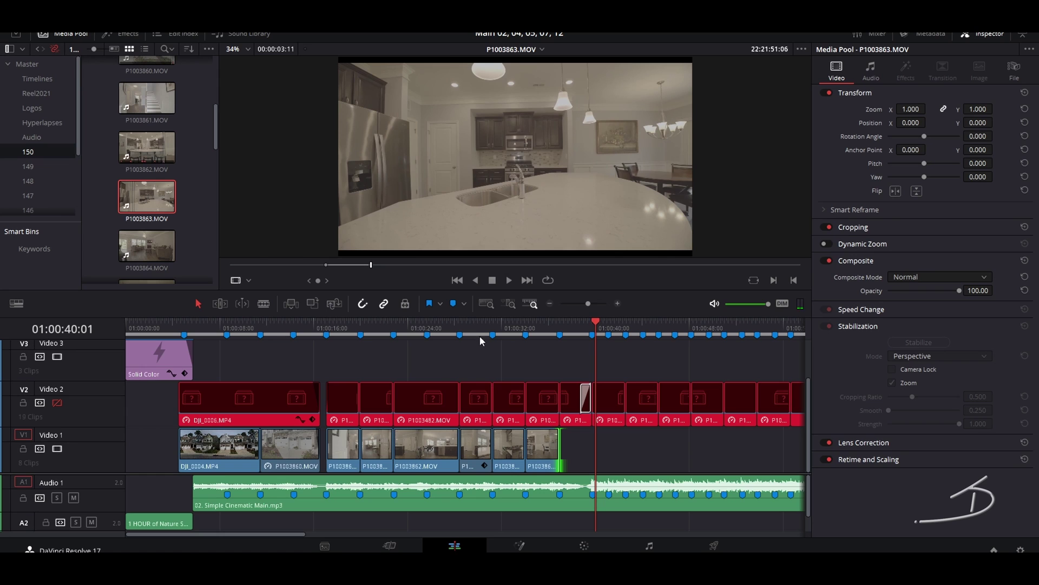
Step: Delete the zoomed island clip from Video 1 and drop the P1003863.MOV shot into the gap
left_click(474, 322)
left_click(476, 448)
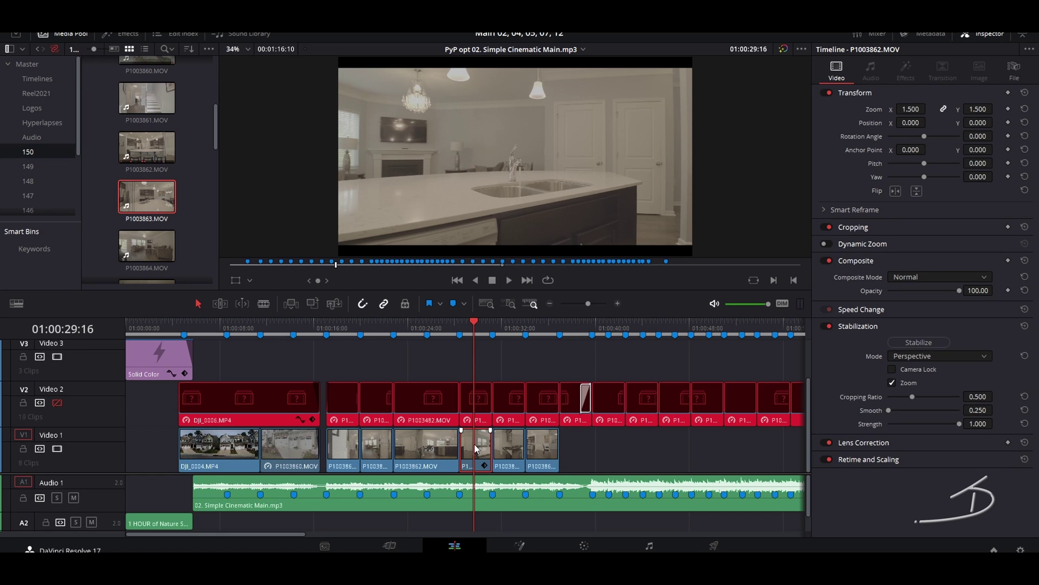
key("BackSpace")
left_click(150, 196)
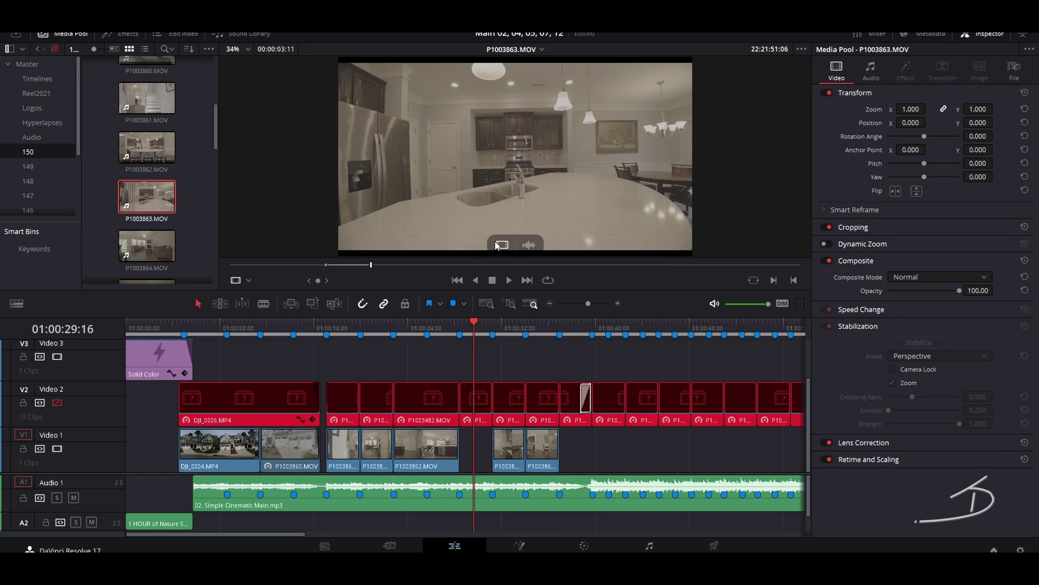
left_click_drag(497, 245, 473, 438)
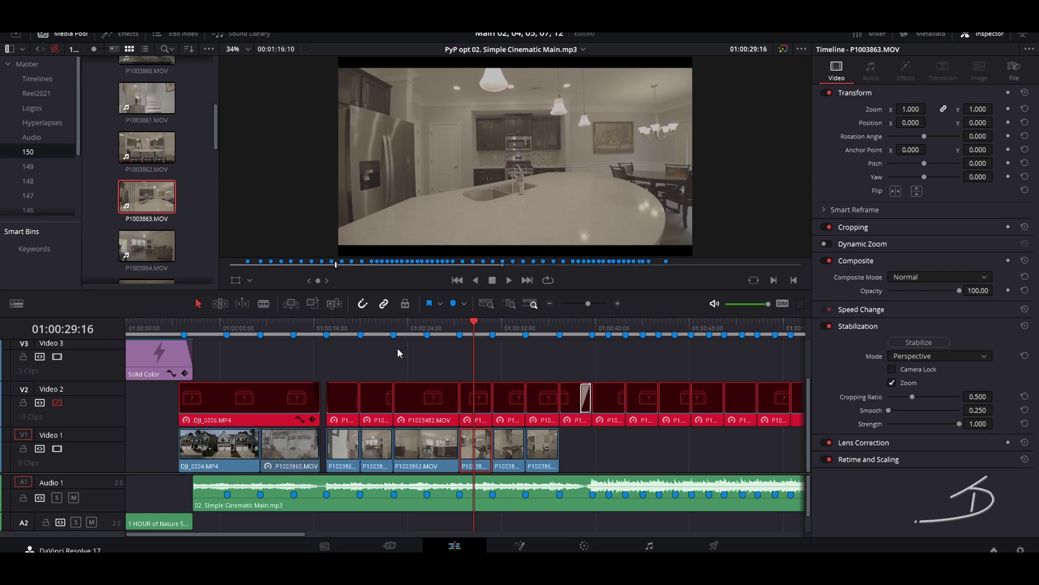
key("Down")
key("Down")
key("Down")
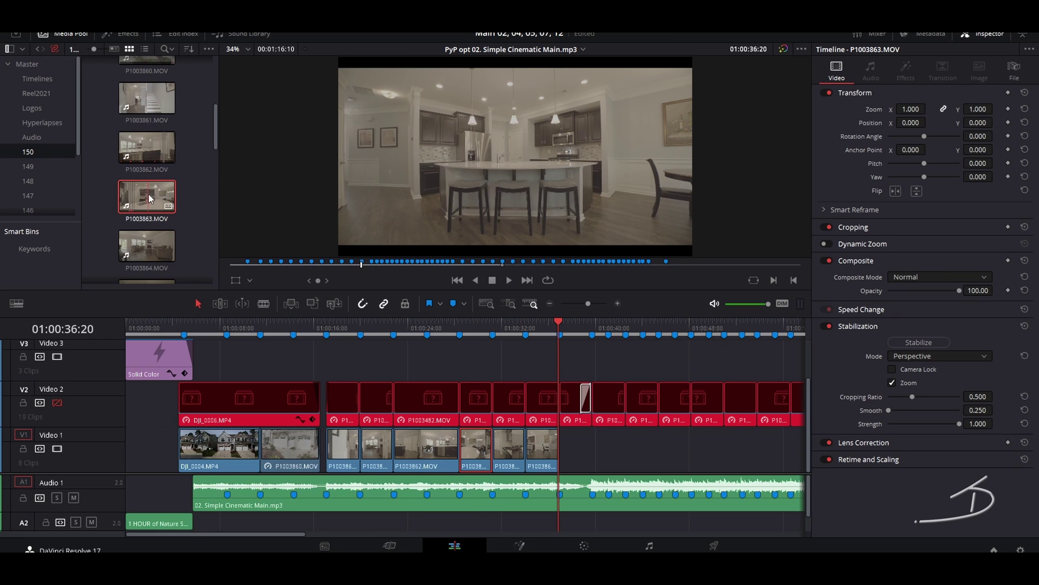
Step: Append a shortened P1003864.MOV living-room shot after the last Video 1 clip and play it back from about 01:00:29
left_click(155, 245)
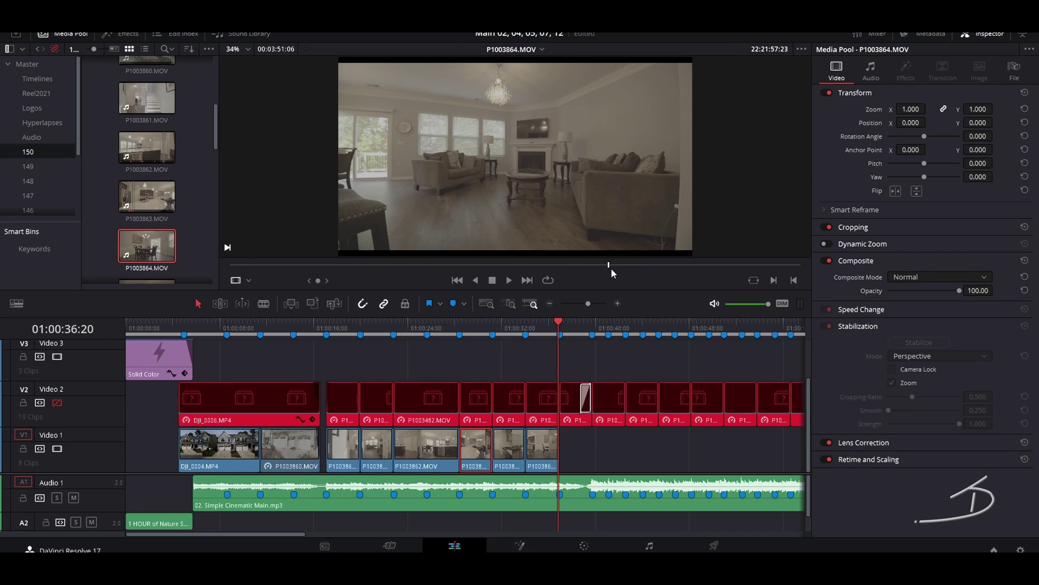
left_click_drag(612, 268, 638, 265)
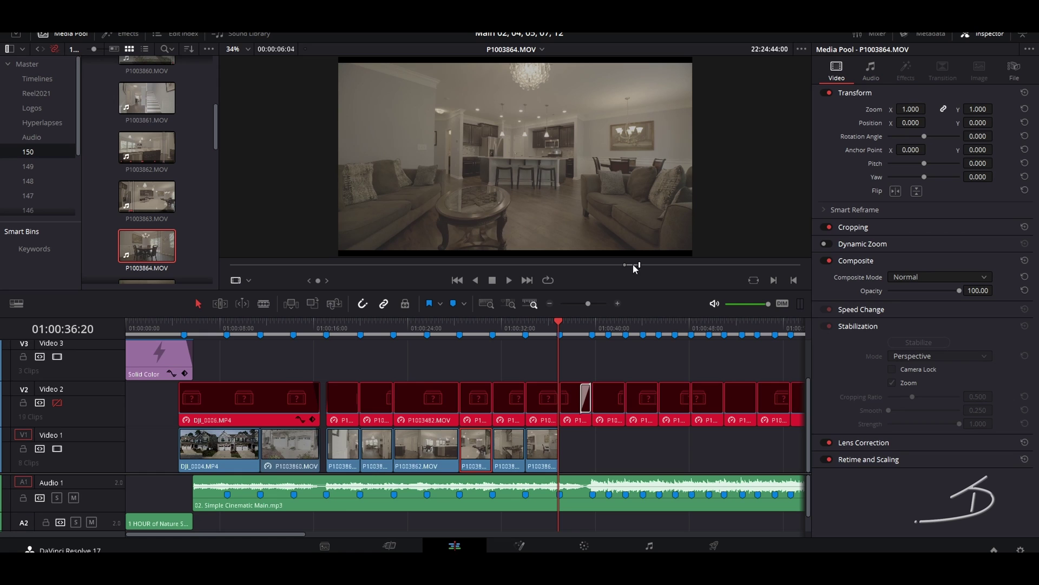
left_click_drag(507, 246, 558, 453)
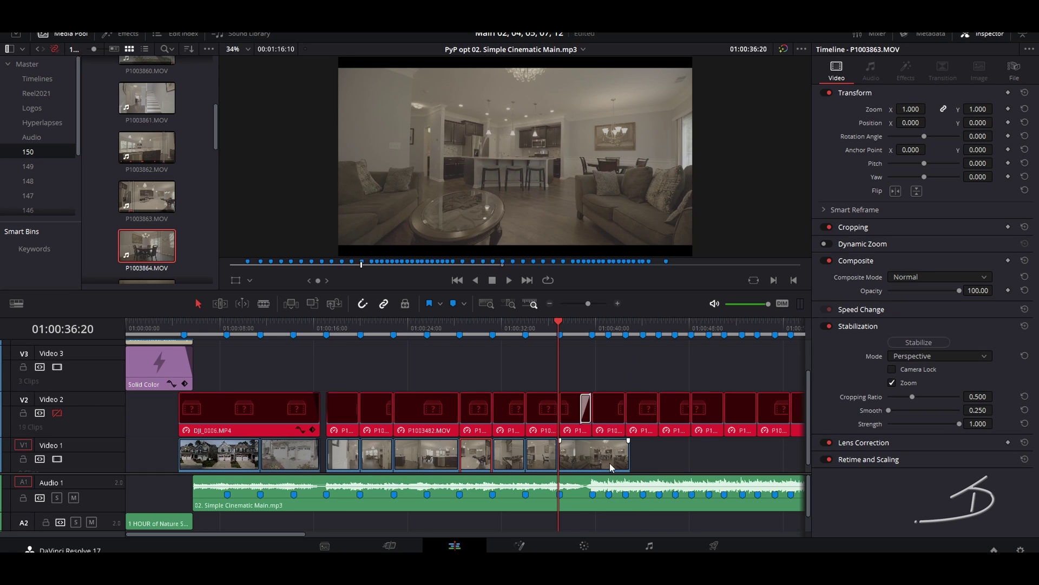
left_click_drag(628, 455, 590, 458)
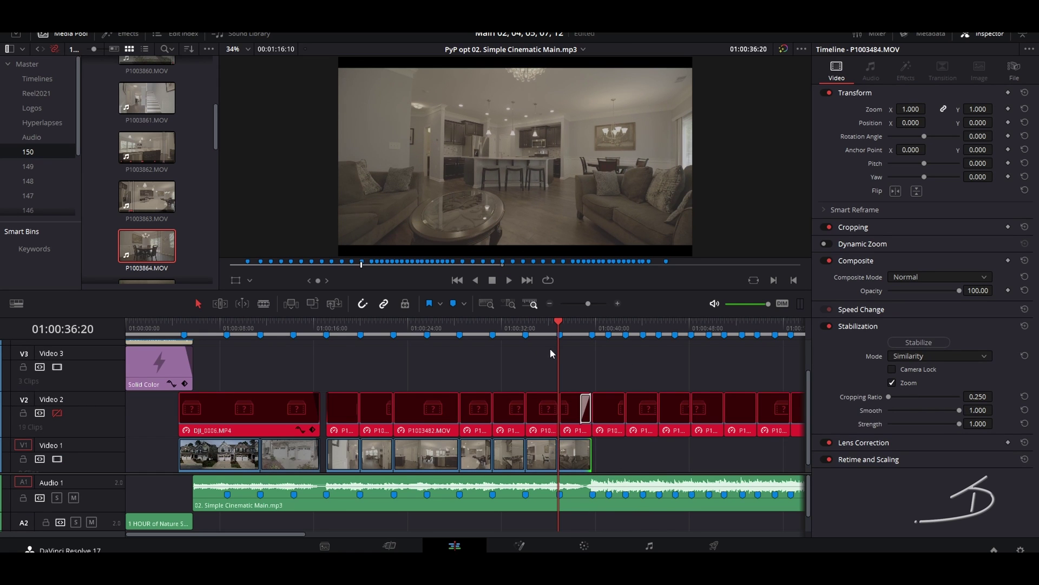
left_click(471, 328)
key("space")
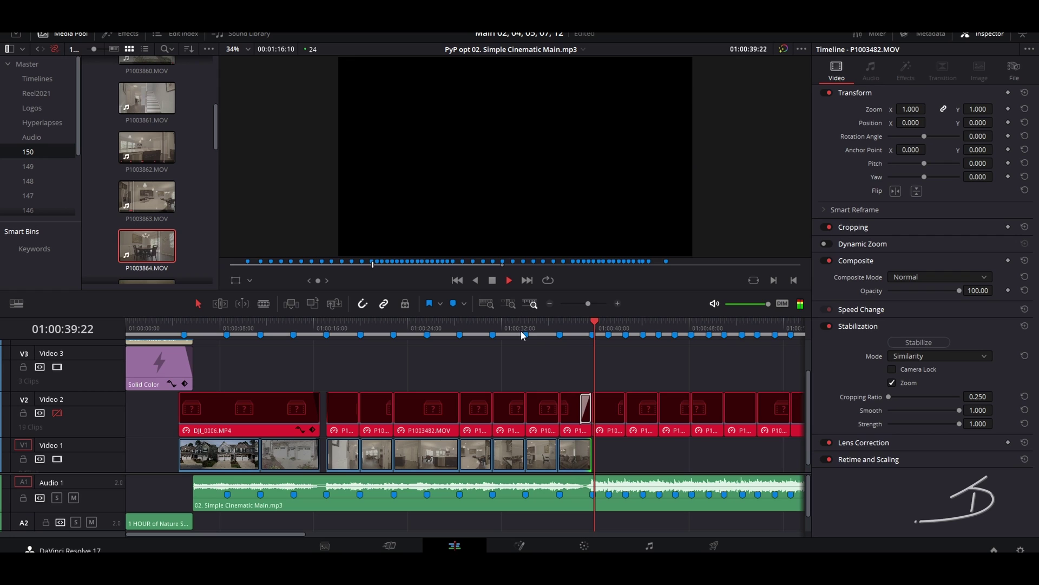
key("space")
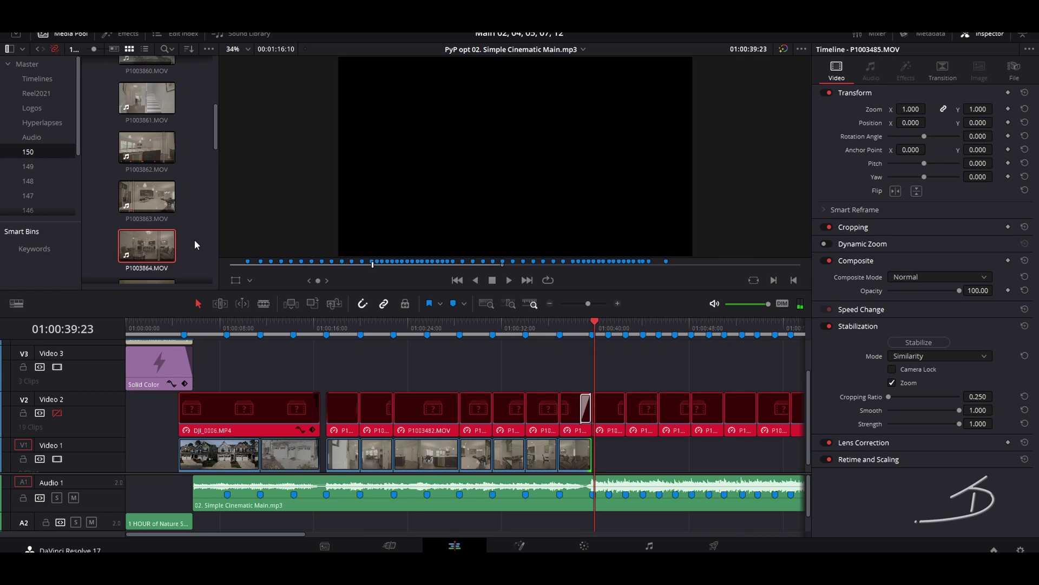
Step: Place a marked P1003864 living-room shot on Video 1 and shorten its end
scroll(187, 236, "down", 1)
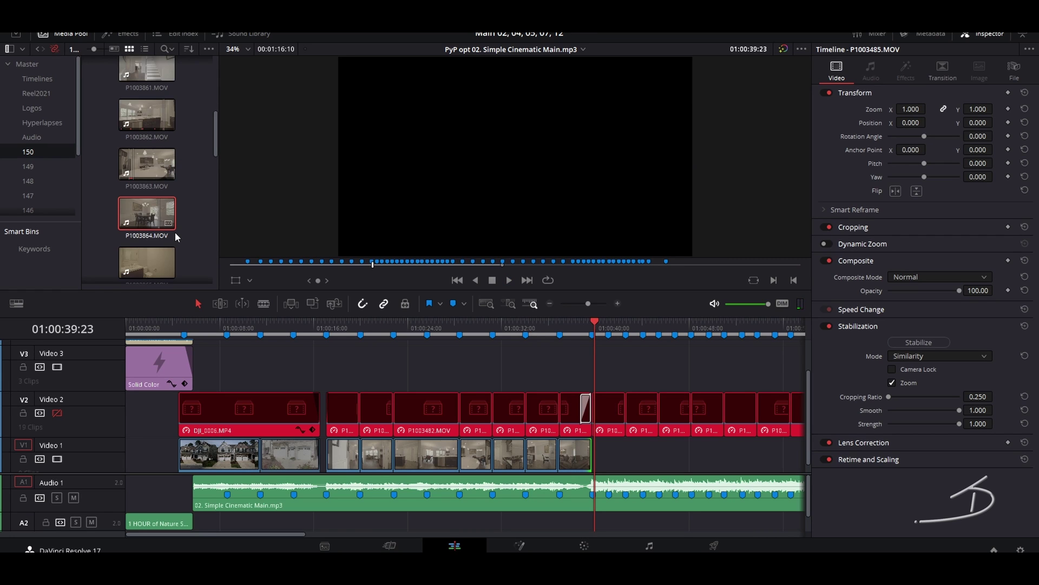
scroll(179, 230, "up", 2)
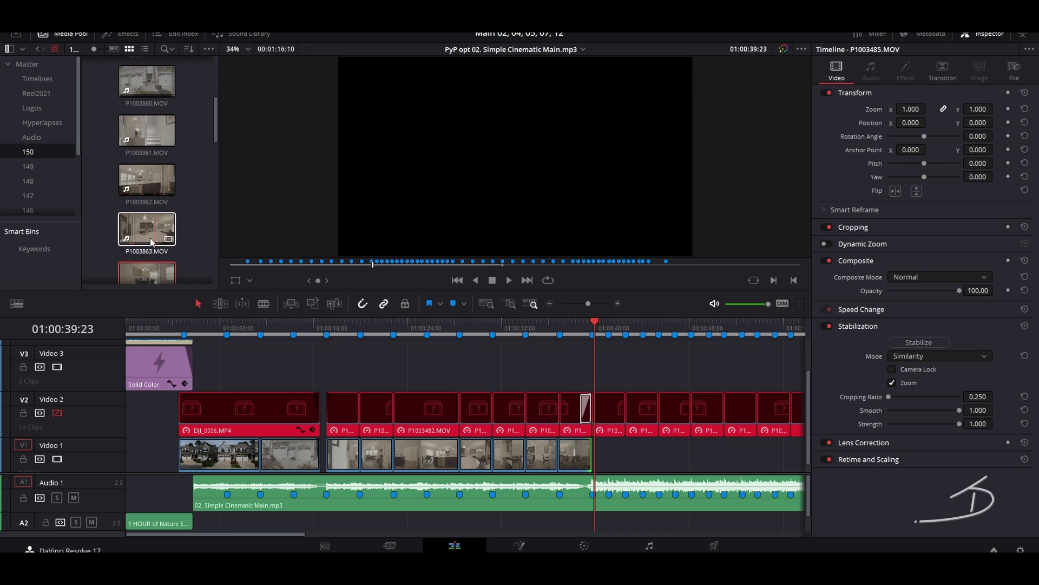
scroll(149, 238, "down", 2)
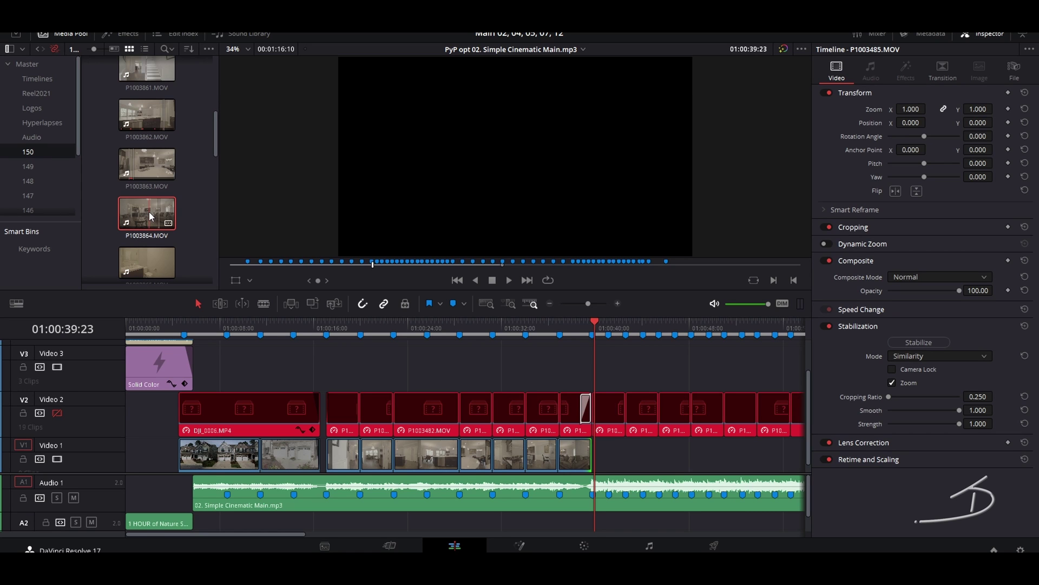
left_click(143, 212)
left_click_drag(234, 265, 256, 265)
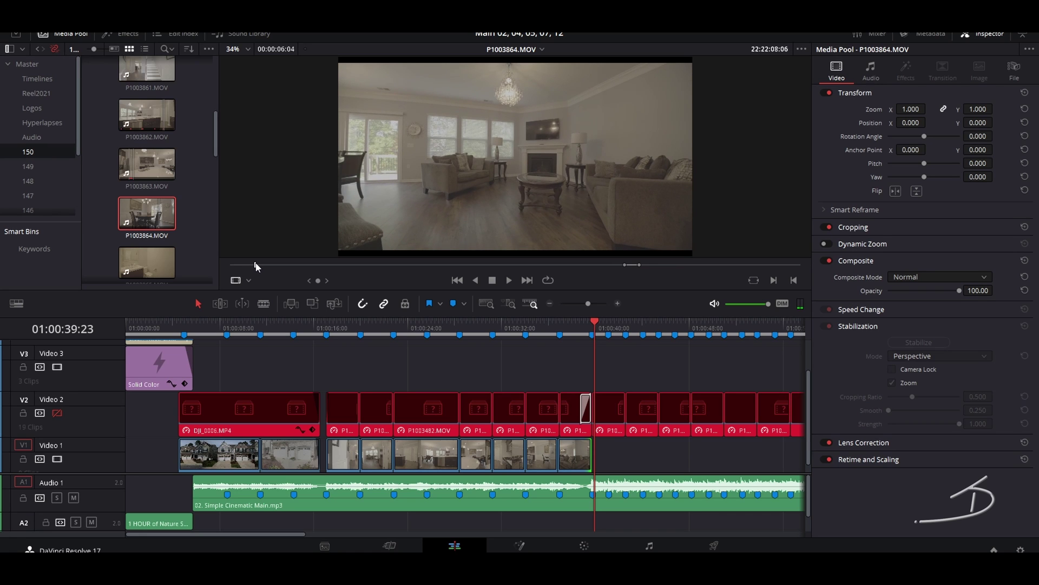
key("l")
key("l")
key("l")
key("k")
key("o")
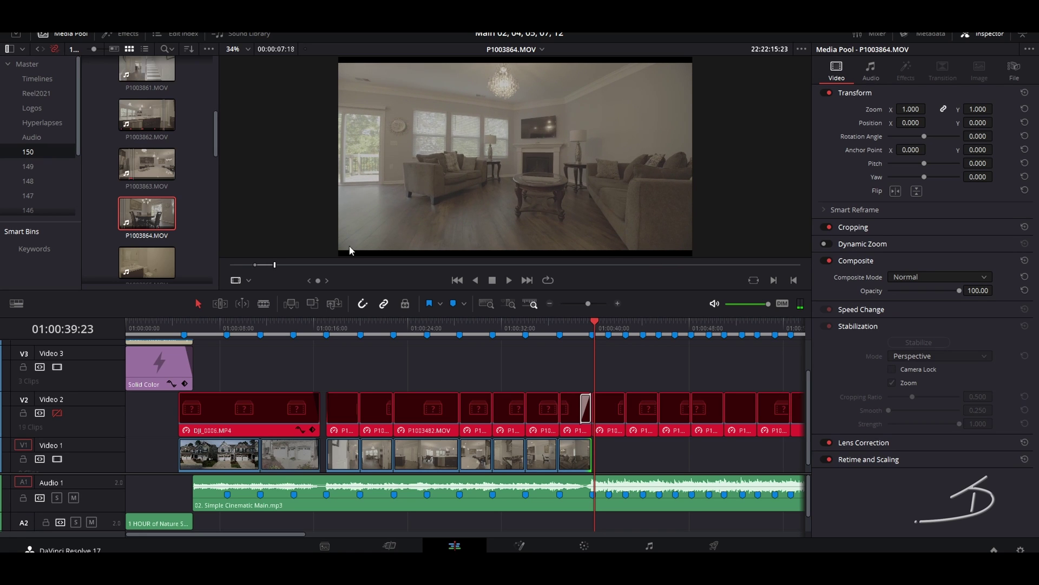
left_click_drag(502, 245, 612, 483)
left_click_drag(679, 455, 623, 457)
Step: Add a fireplace shot after the last Video 1 clip, trimmed to a music marker
scroll(627, 448, "down", 3)
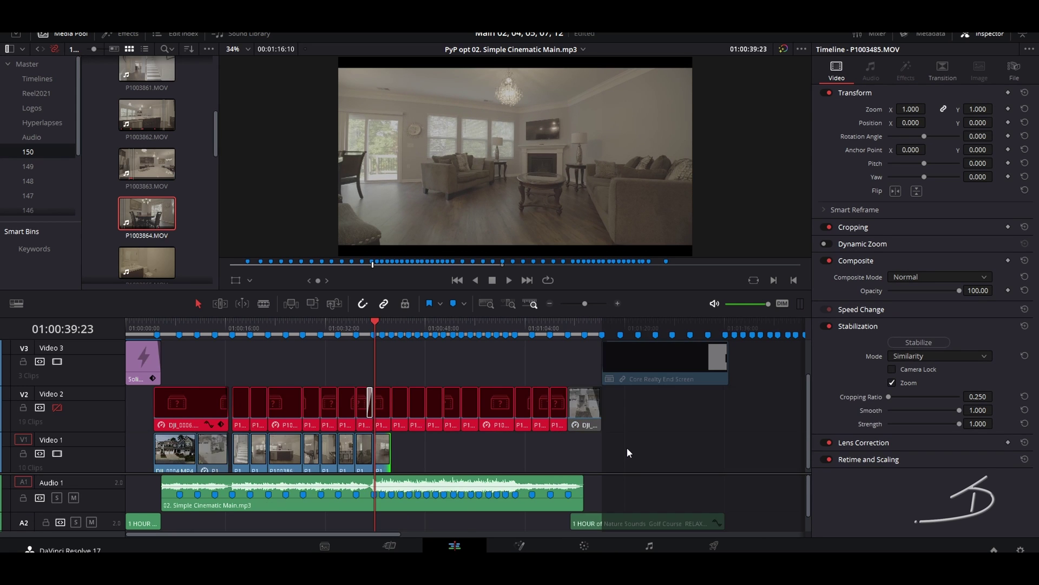
scroll(432, 457, "up", 3)
scroll(503, 465, "up", 1)
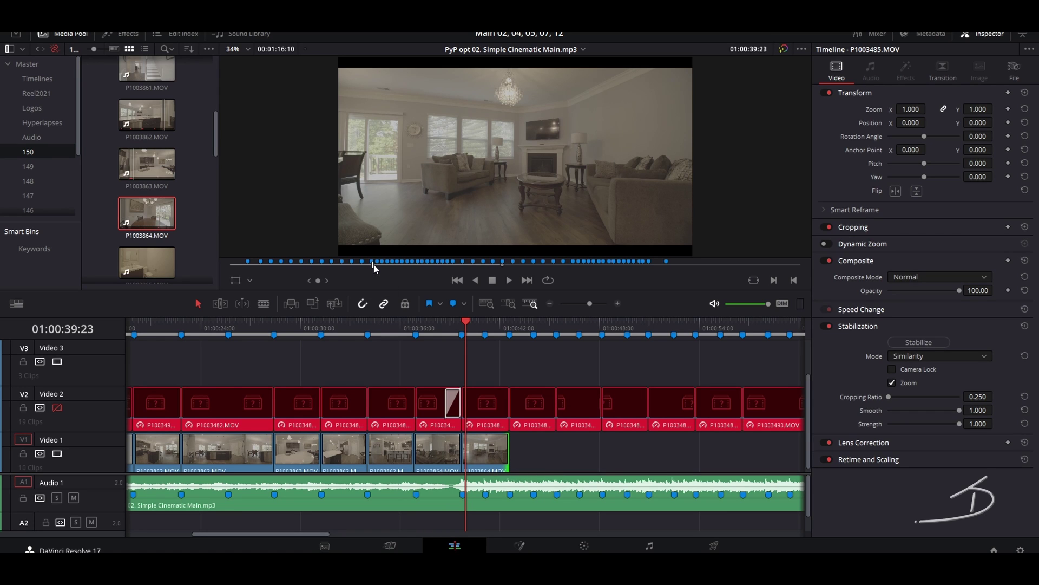
mouse_move(373, 264)
left_mouse_down()
mouse_move(392, 266)
mouse_move(297, 271)
mouse_move(434, 277)
mouse_move(373, 272)
mouse_move(417, 273)
left_mouse_up()
key("q")
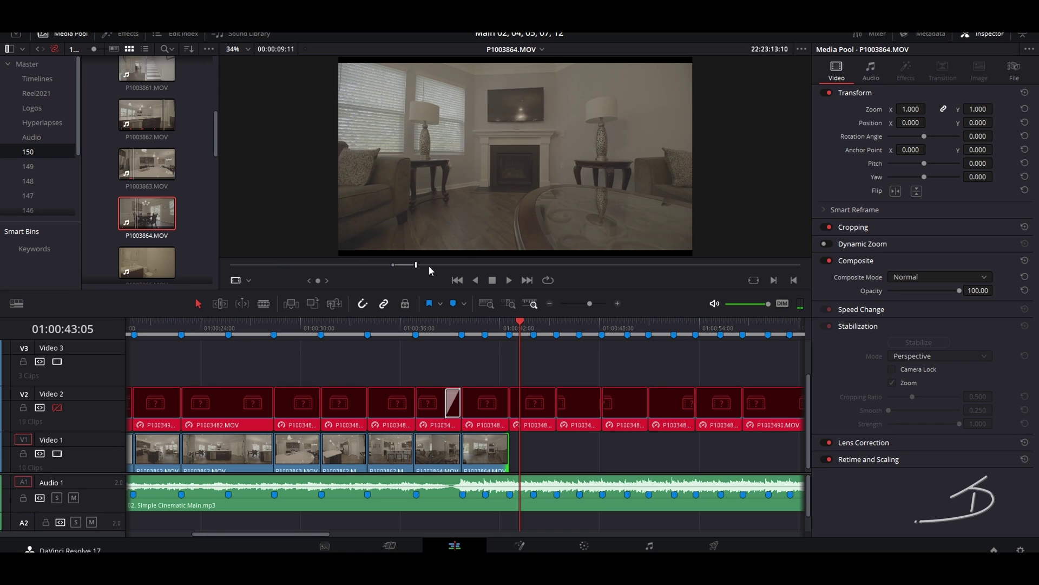
left_click_drag(517, 245, 511, 450)
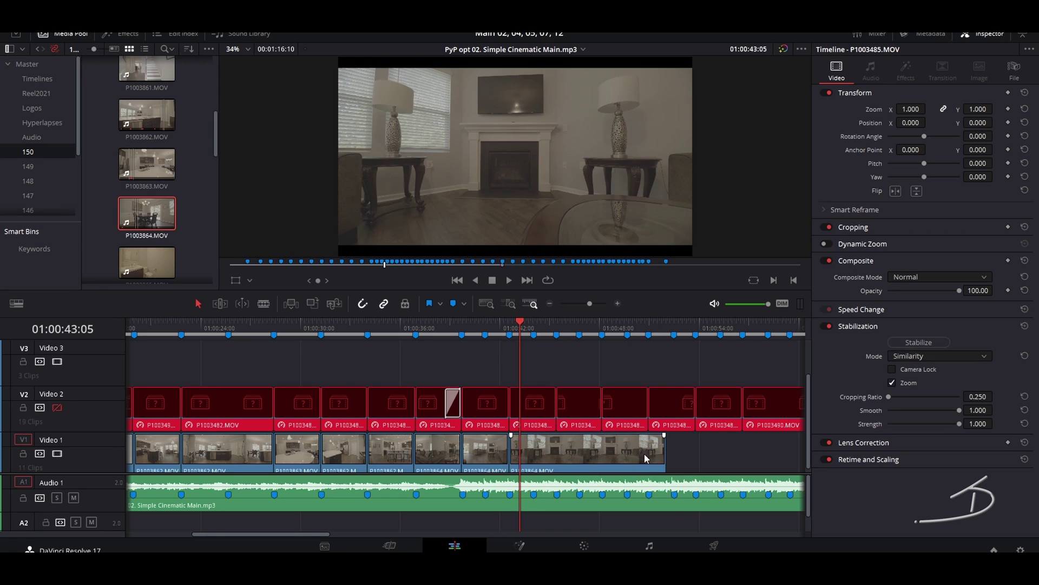
left_click_drag(660, 453, 532, 464)
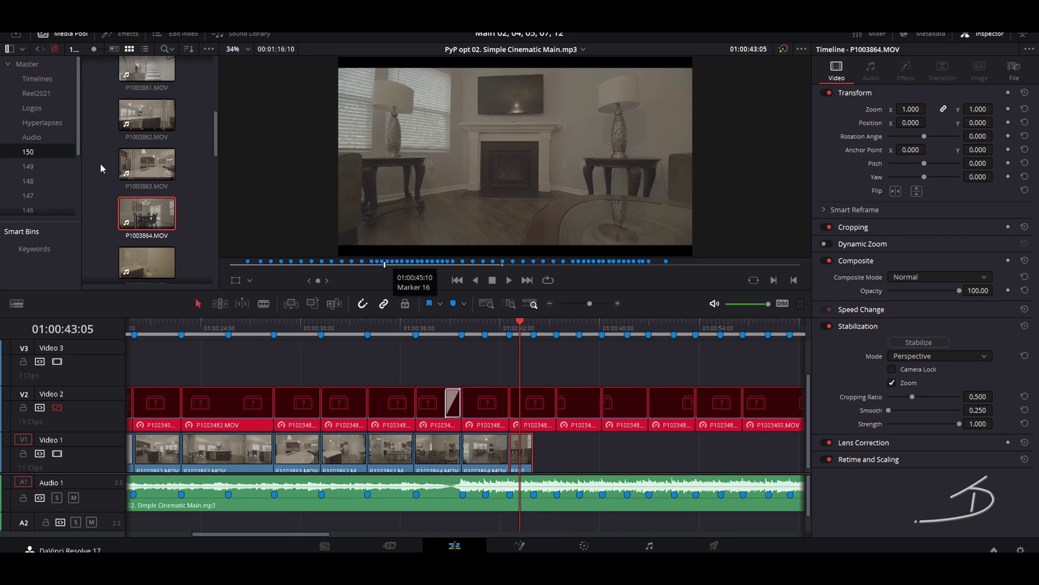
Step: Add a short dining-room shot from later in P1003864 and slide it against the previous clip
left_click(145, 214)
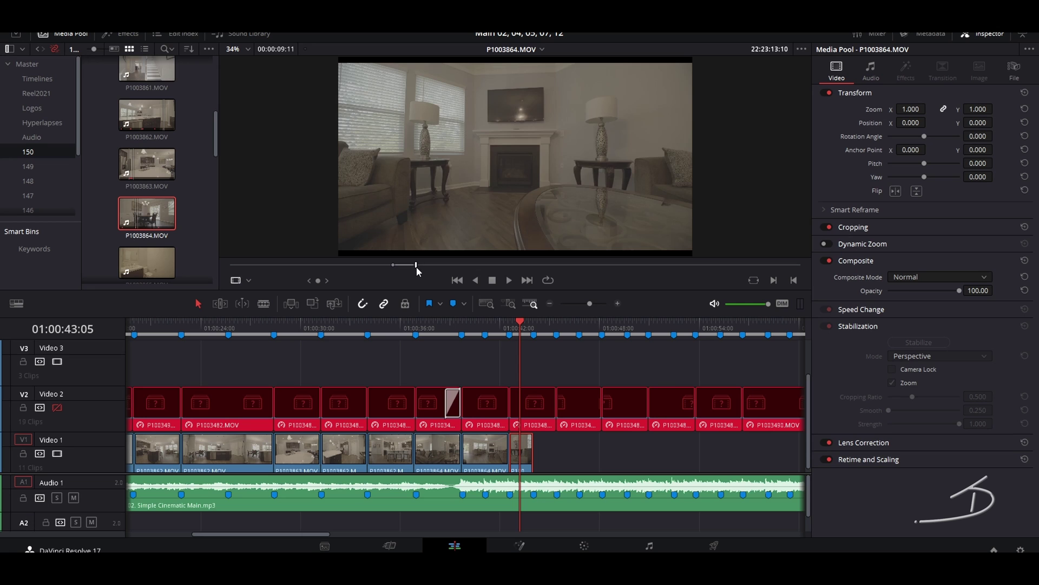
left_click_drag(417, 268, 730, 273)
key("i")
left_click_drag(503, 245, 557, 461)
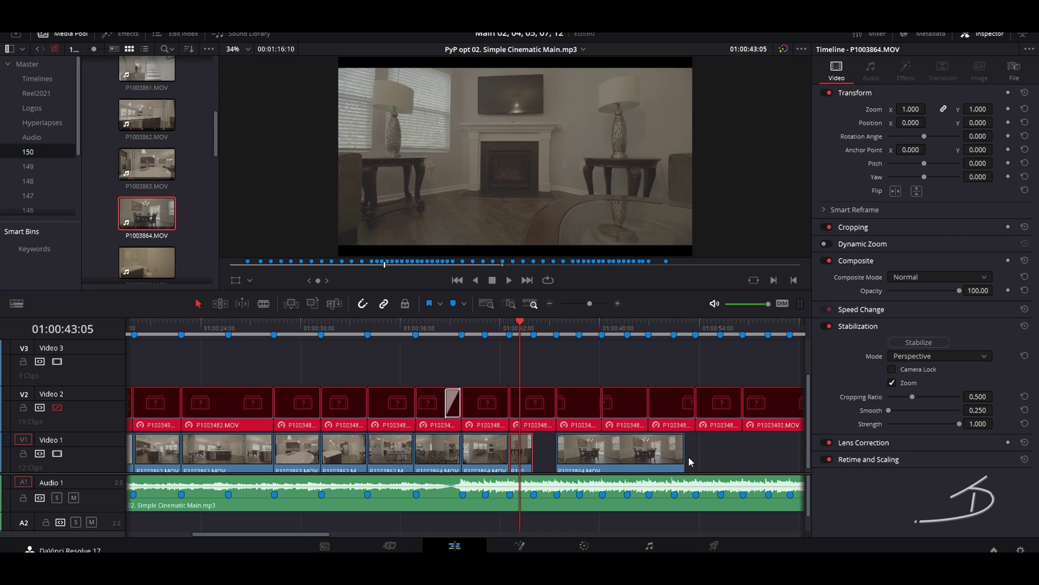
left_click_drag(685, 457, 545, 459)
left_click(521, 453)
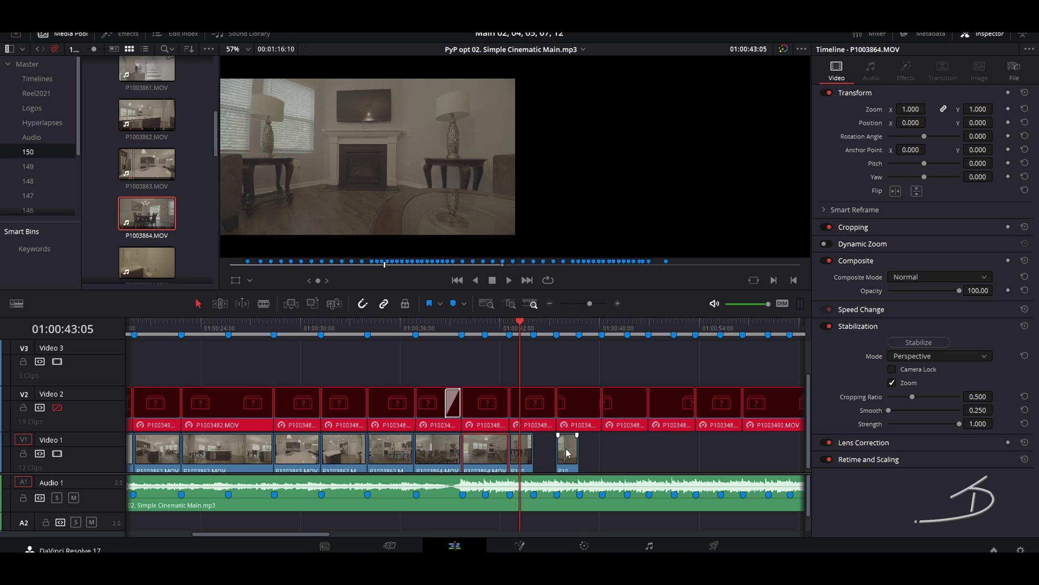
left_click_drag(567, 454, 545, 455)
scroll(159, 198, "down", 1)
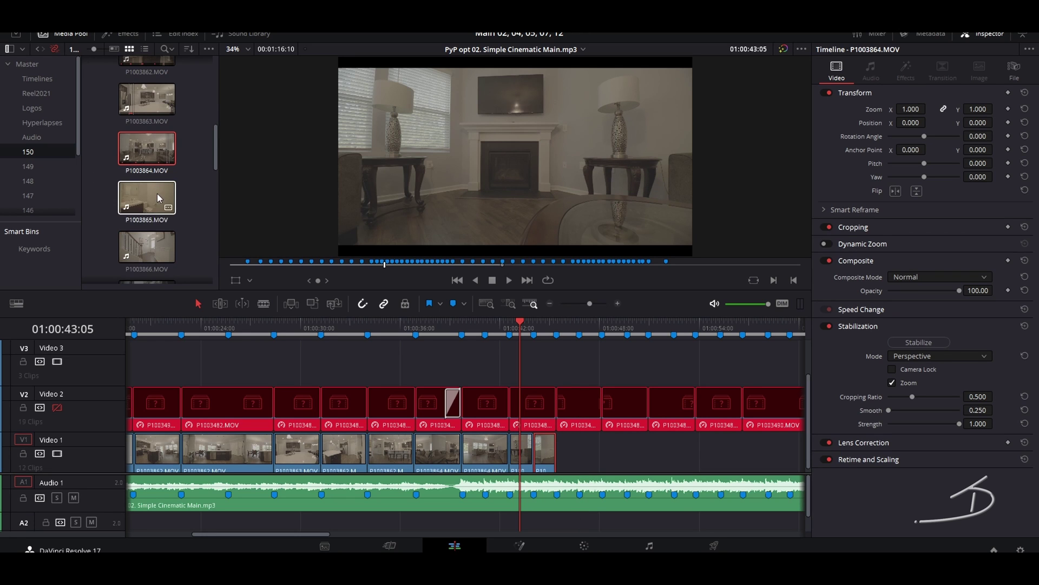
Step: Mark the staircase section of P1003866 and add it to the end of Video 1
double_click(152, 250)
left_click_drag(398, 264, 683, 272)
key("i")
key("o")
left_click_drag(508, 250, 578, 462)
Step: Set the staircase clip to Reverse Speed through Change Clip Speed and preview it
right_click(571, 460)
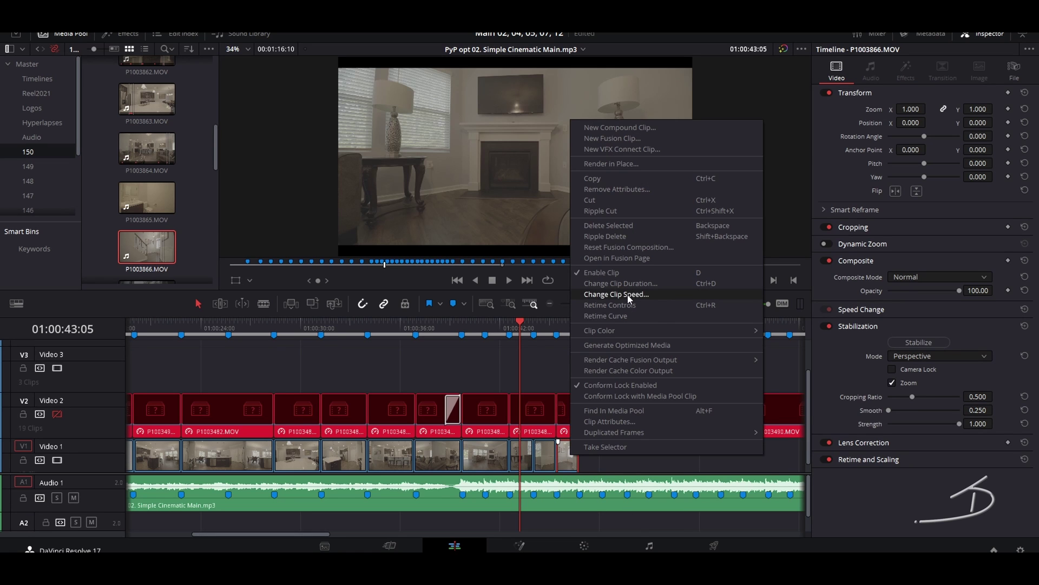
left_click(628, 294)
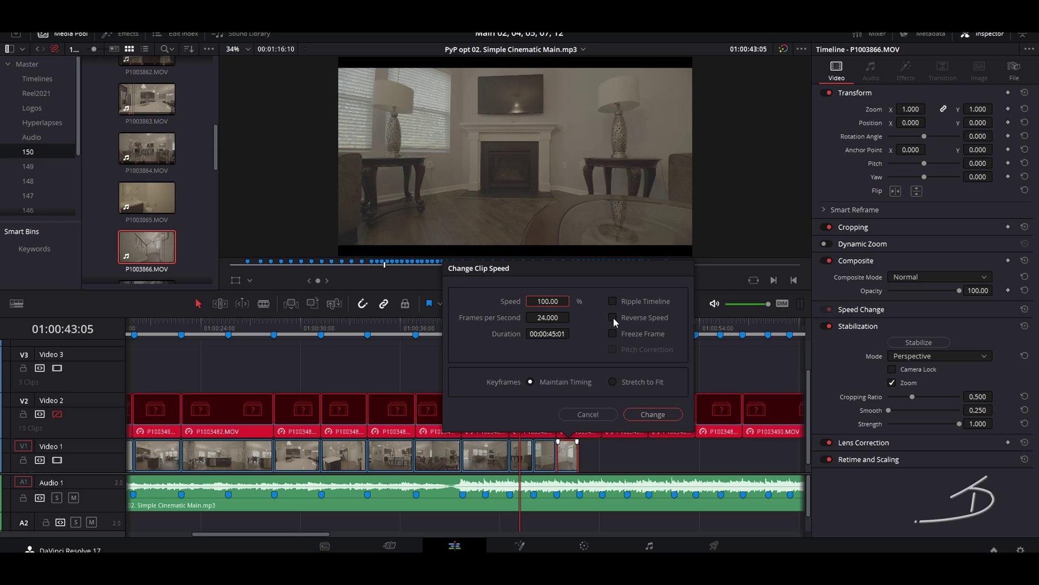
left_click(613, 317)
left_click(653, 414)
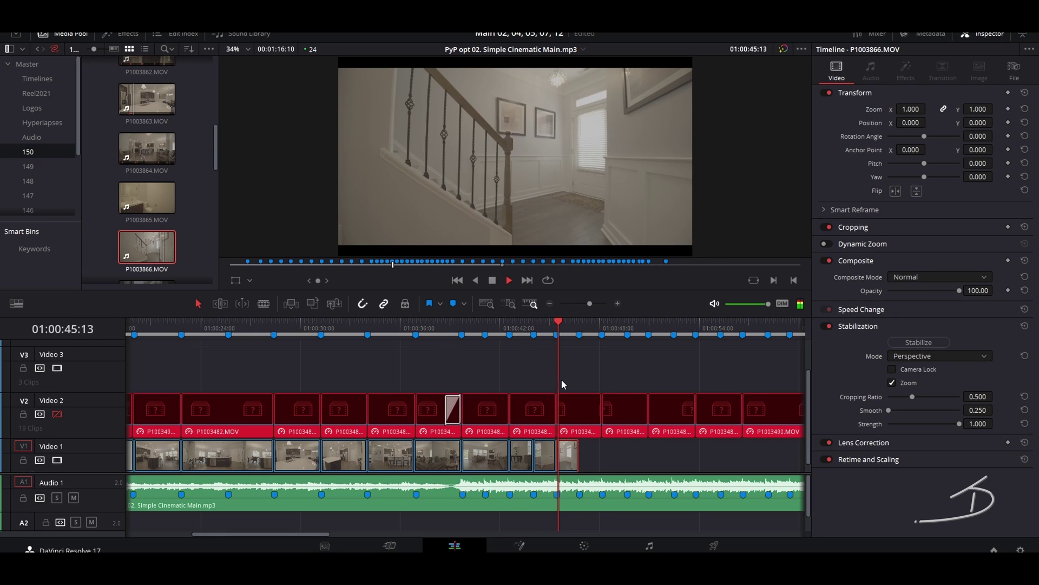
key("space")
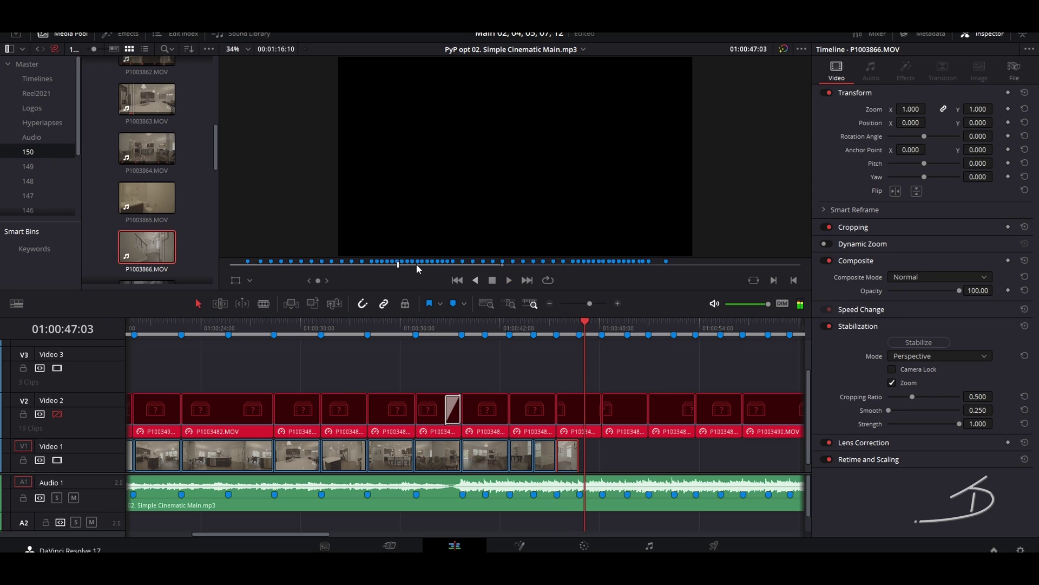
scroll(163, 212, "down", 4)
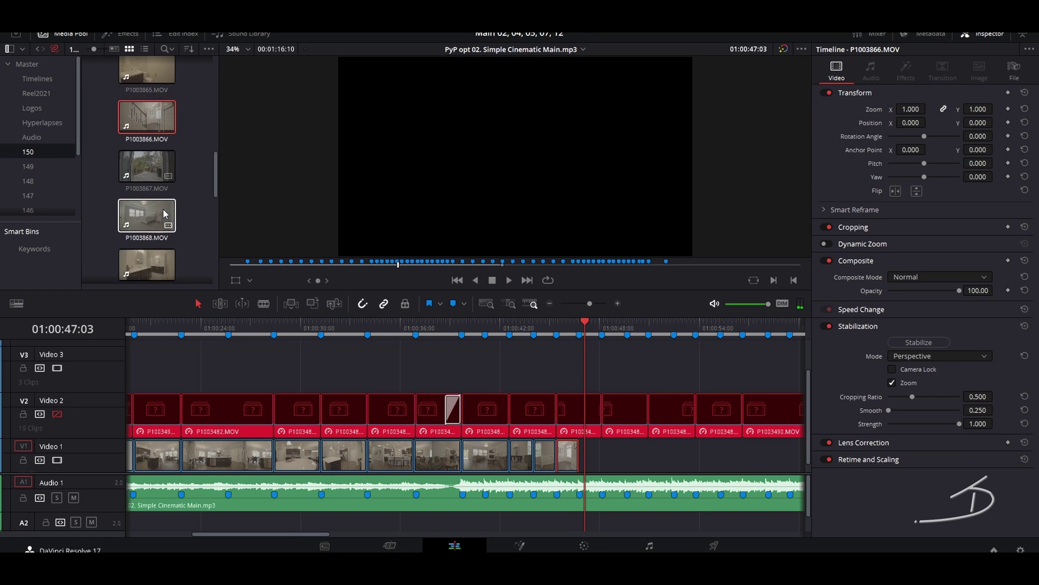
Step: Add a marked P1003868 bedroom shot to the end of Video 1 and shorten it
double_click(164, 212)
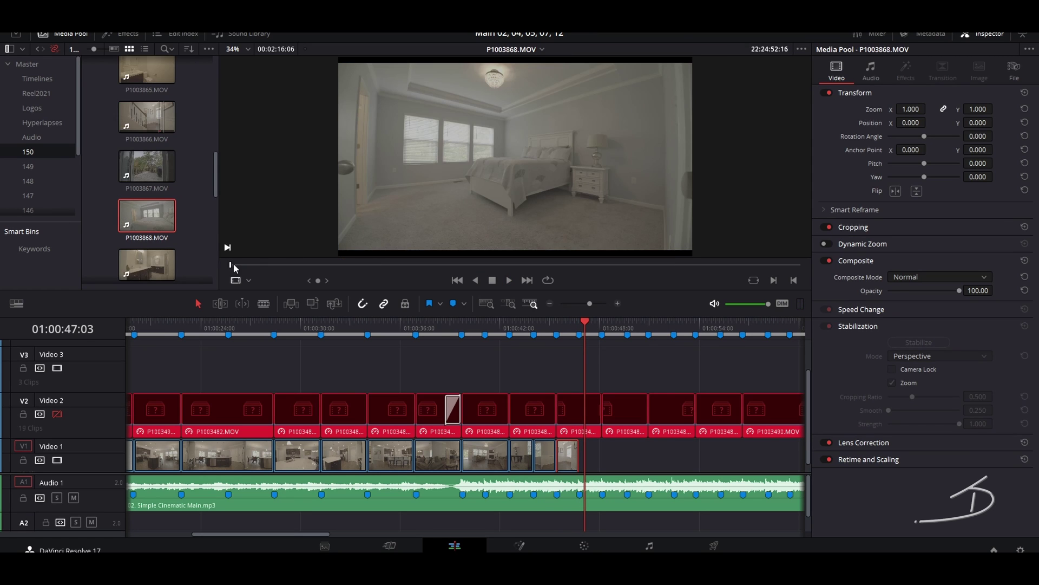
left_click_drag(233, 263, 474, 277)
key("i")
key("o")
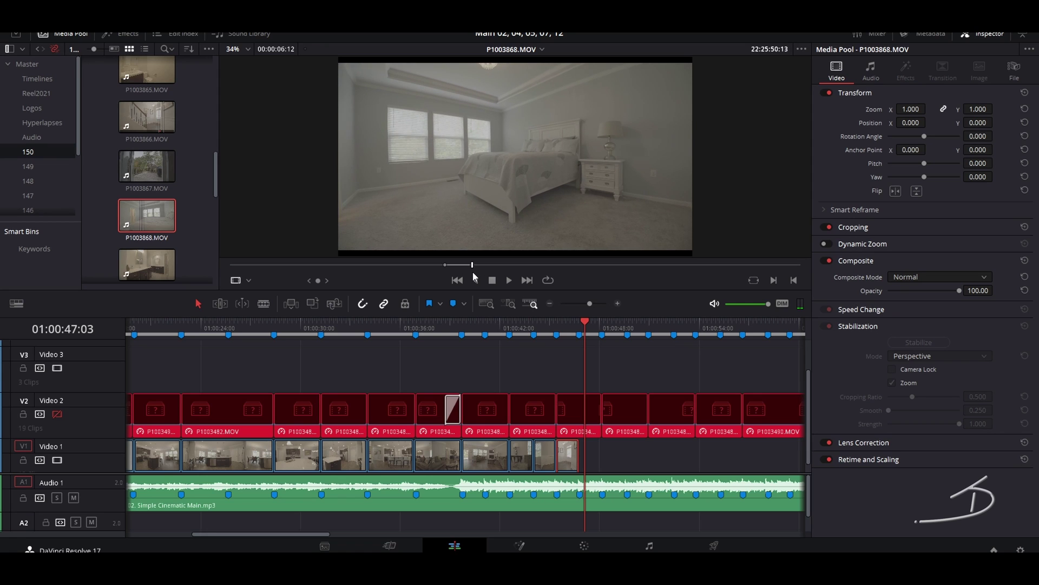
left_click_drag(502, 244, 580, 469)
left_click_drag(686, 455, 601, 455)
Step: Extend the bedroom clip to the music marker, replay the cut, and zoom the timeline out
left_click(628, 423)
key("space")
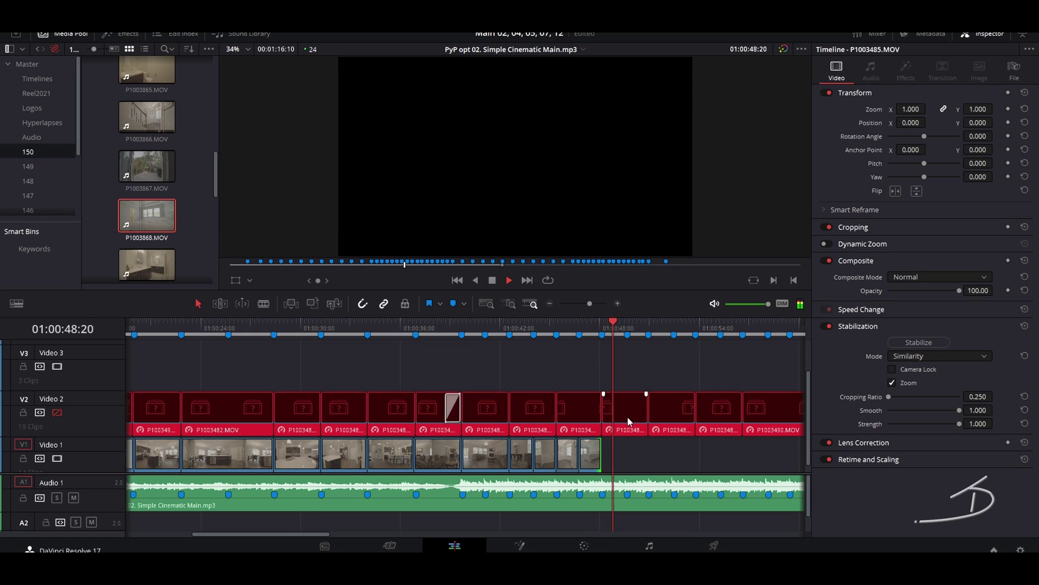
left_click_drag(597, 451, 627, 453)
left_click(567, 328)
key("space")
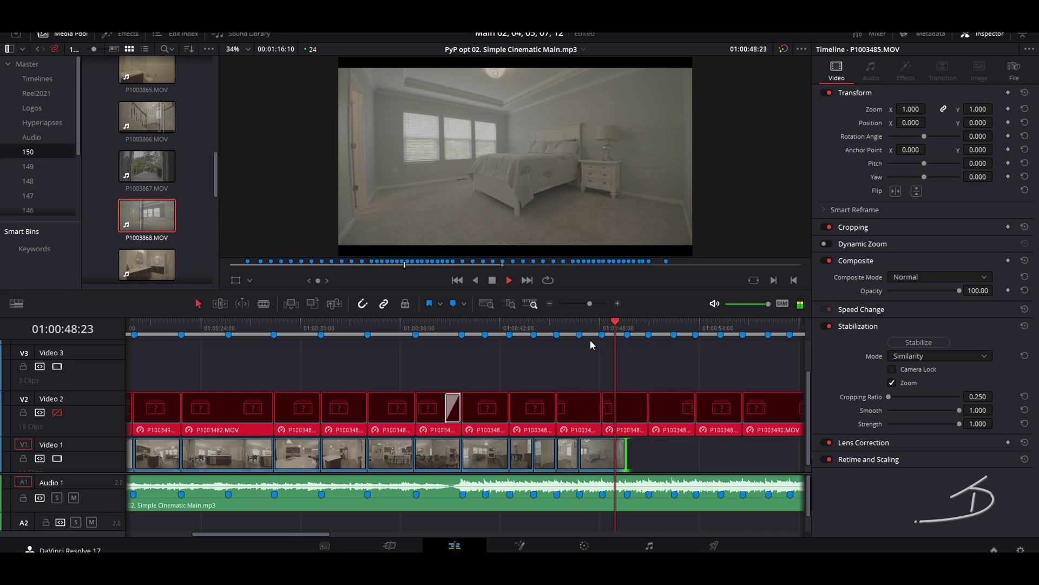
key("ctrl+minus")
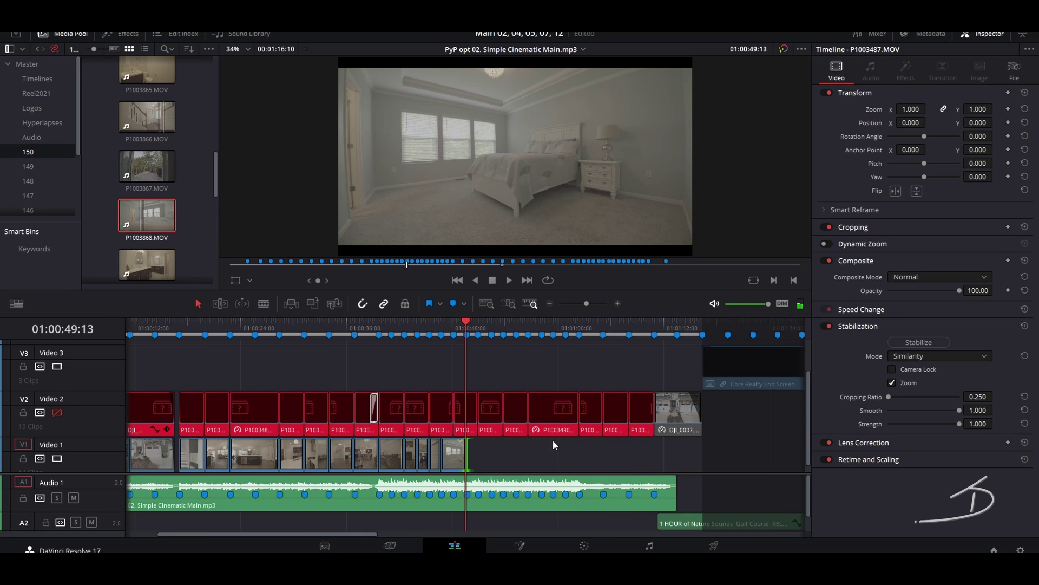
scroll(168, 216, "down", 1)
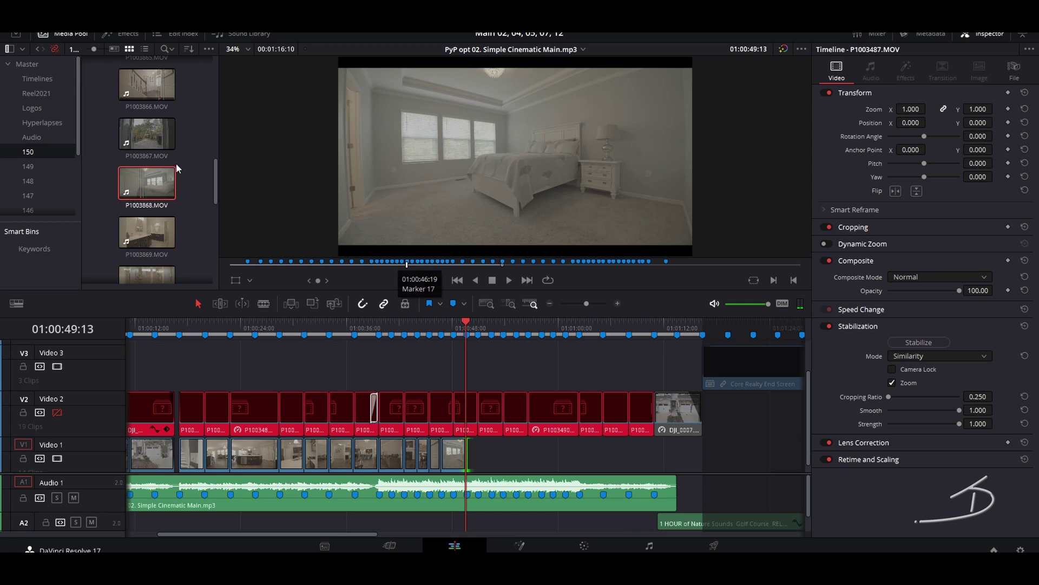
Step: Add a second bedroom shot from the window side of P1003868 after the last clip
double_click(153, 181)
left_click_drag(472, 266, 765, 265)
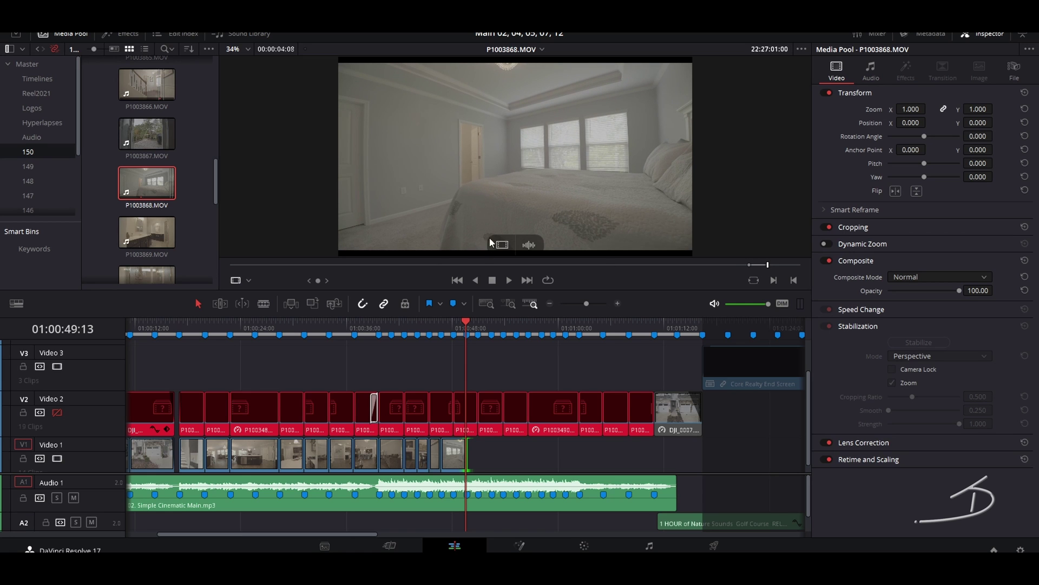
left_click_drag(491, 244, 485, 457)
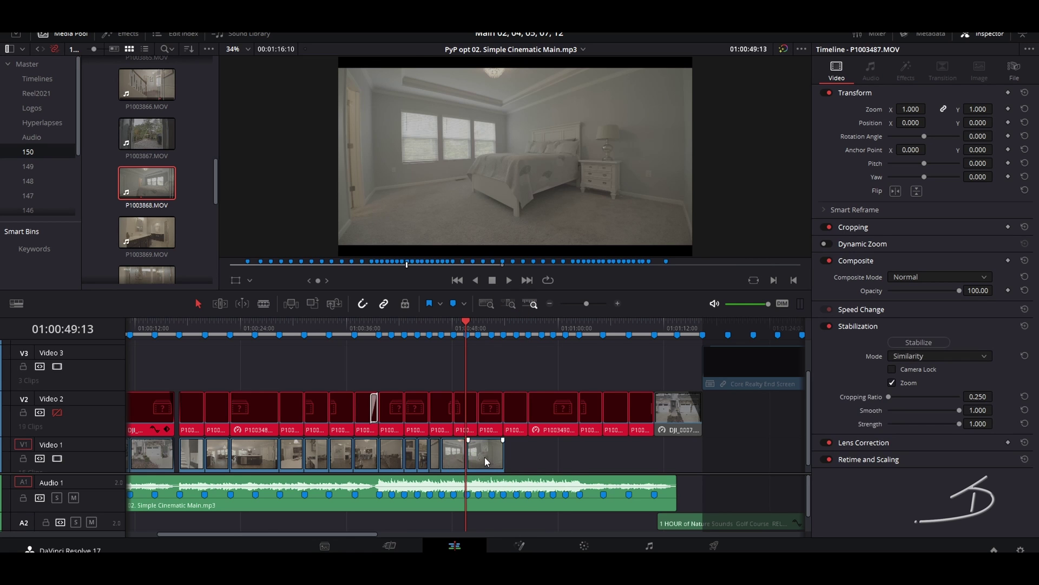
scroll(486, 457, "up", 5)
mouse_move(590, 459)
left_mouse_down()
mouse_move(576, 457)
mouse_move(587, 458)
left_mouse_up()
Step: Shorten the bedroom clip by three seconds and append a P1003869 bathroom shot trimmed to the marker
left_click_drag(708, 457, 544, 472)
left_click(147, 228)
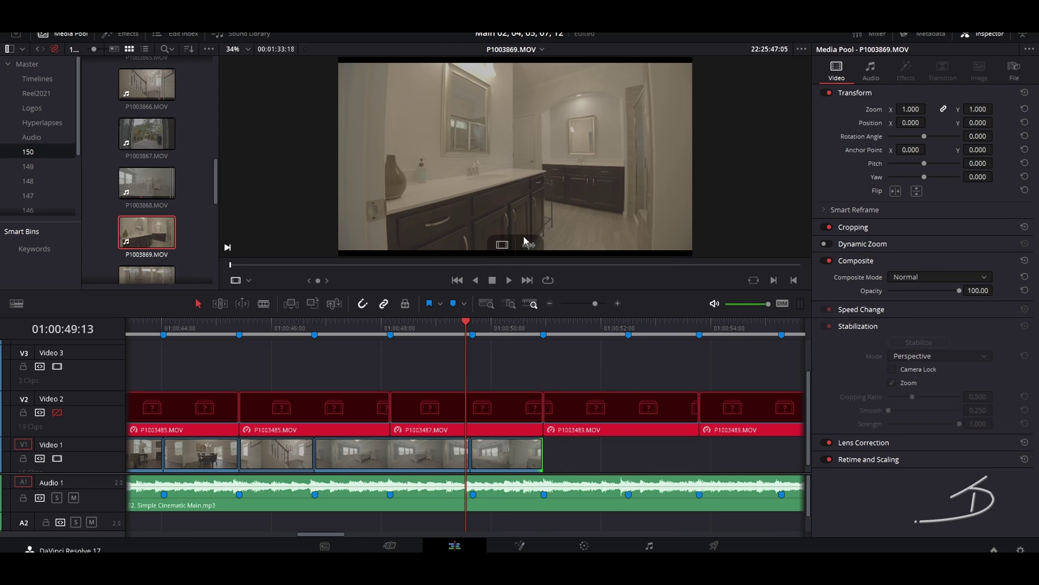
left_click_drag(231, 264, 353, 270)
key("i")
key("o")
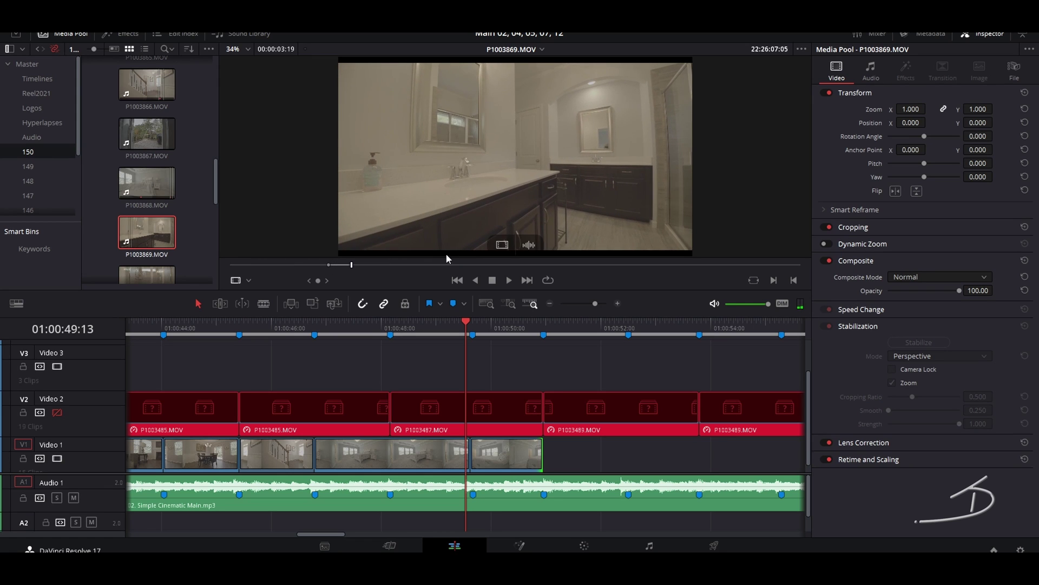
left_click_drag(502, 246, 550, 460)
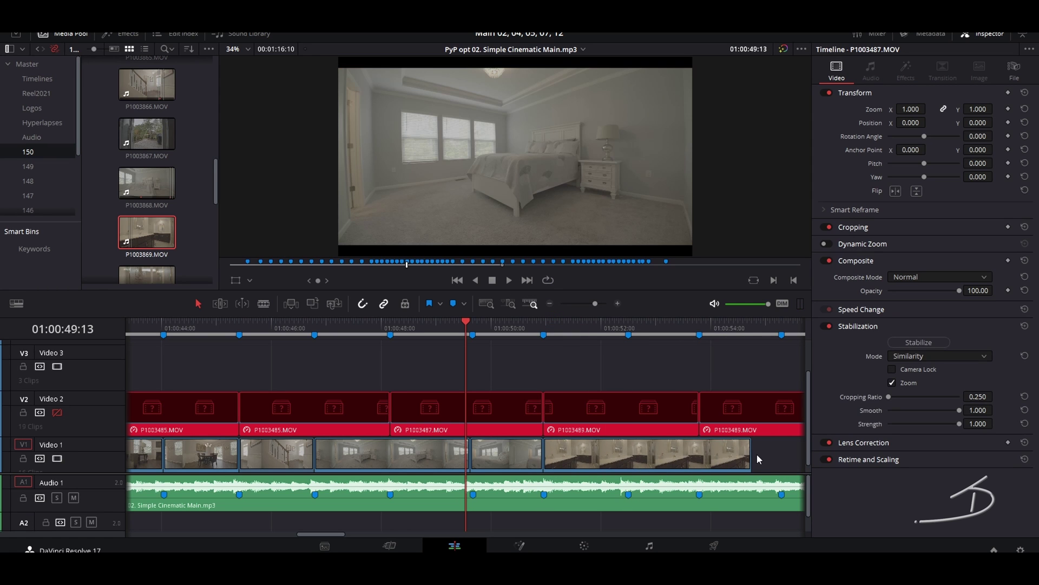
left_click_drag(754, 458, 710, 460)
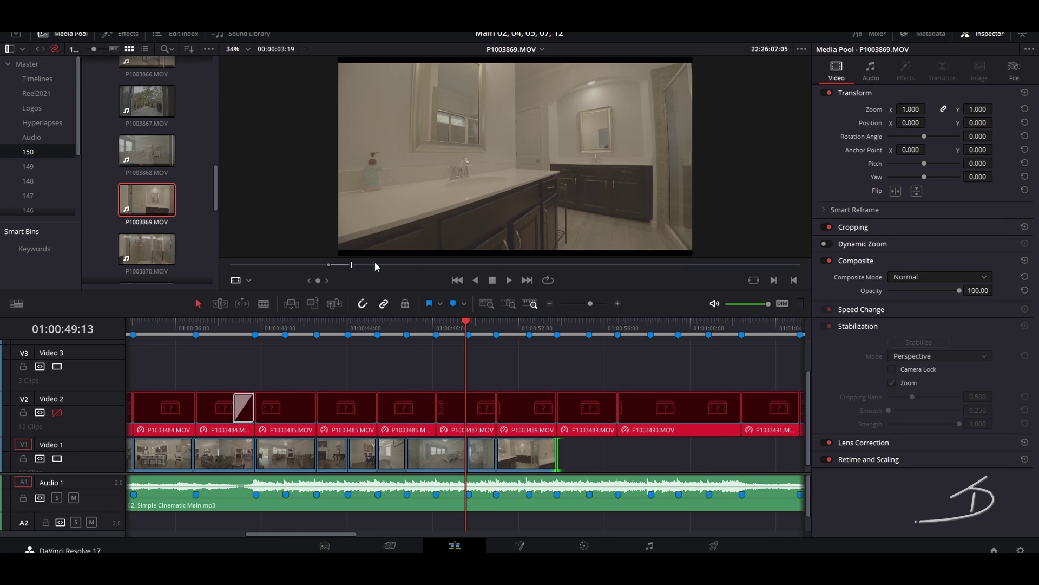
left_click_drag(375, 262, 760, 266)
Step: Append a marked P1003870 shot to Video 1, trimming its end to the music marker
scroll(184, 239, "down", 1)
left_click(142, 213)
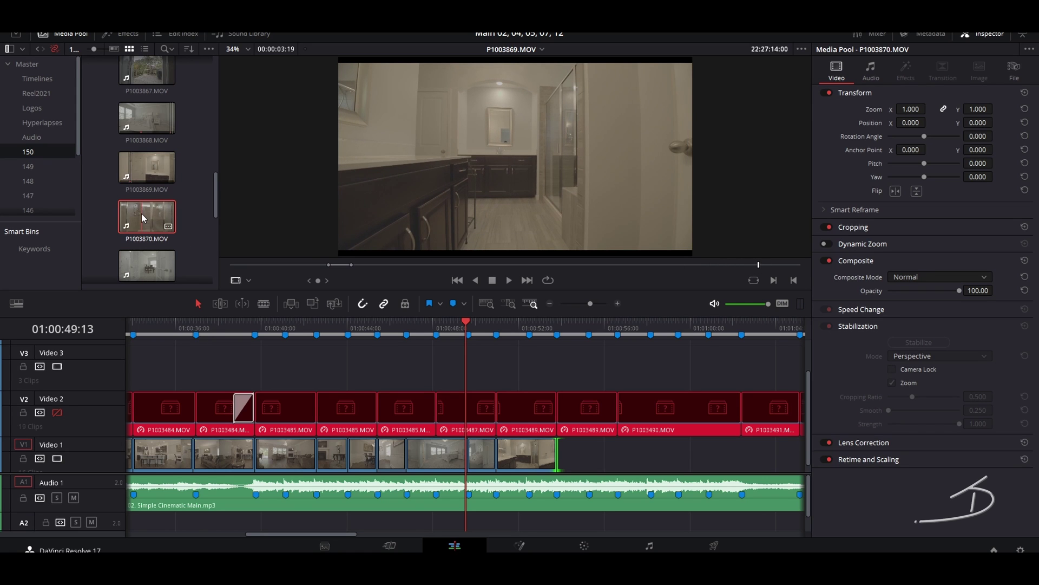
left_click_drag(306, 269, 562, 475)
key("i")
key("o")
left_click(488, 265)
left_click_drag(674, 459, 610, 460)
Step: Add a P1003871 shot to Video 1 and trim its end back to the music marker
scroll(148, 213, "down", 2)
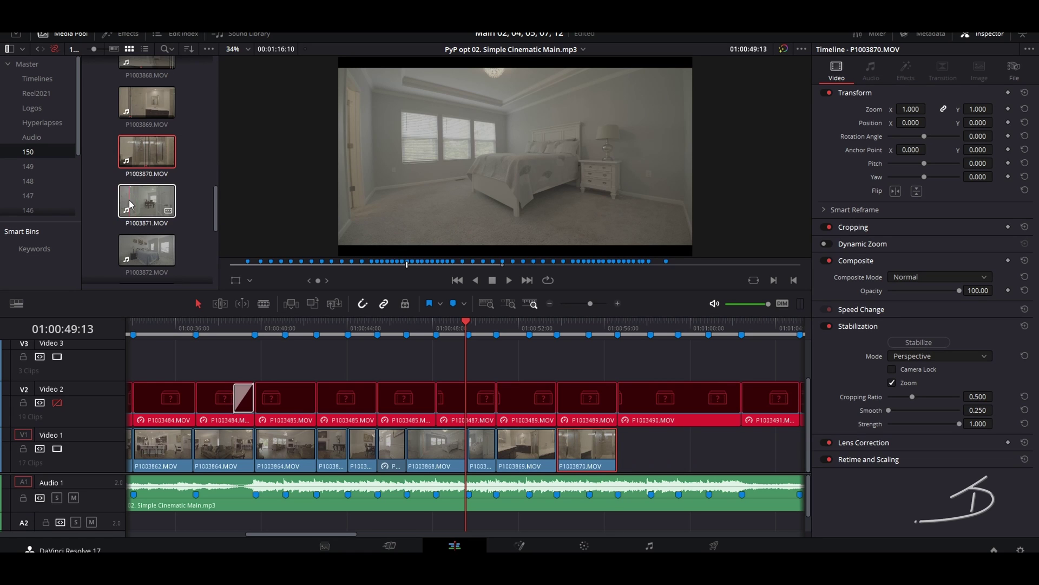
double_click(147, 202)
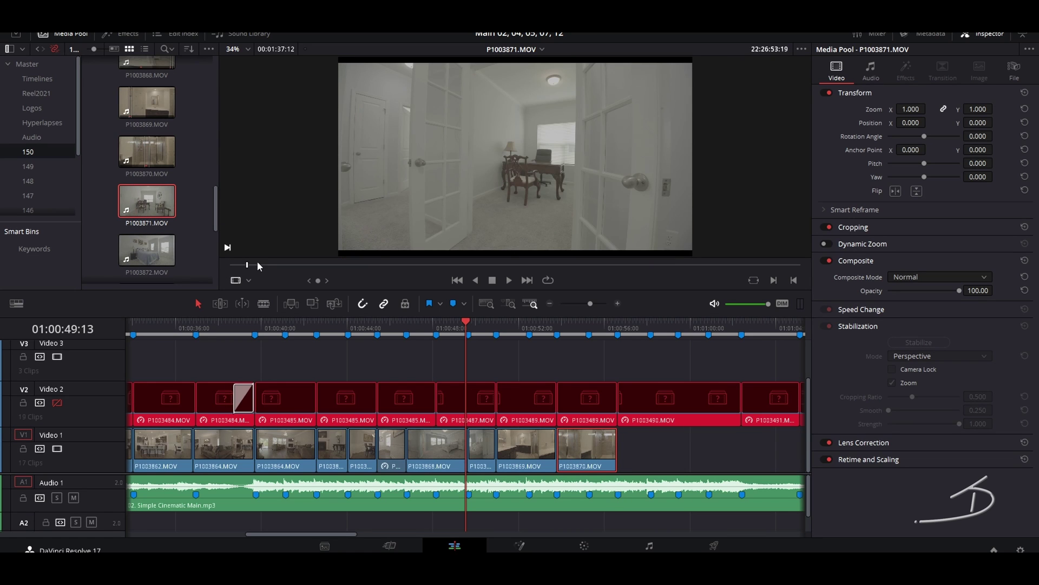
left_click_drag(257, 261, 345, 269)
key("o")
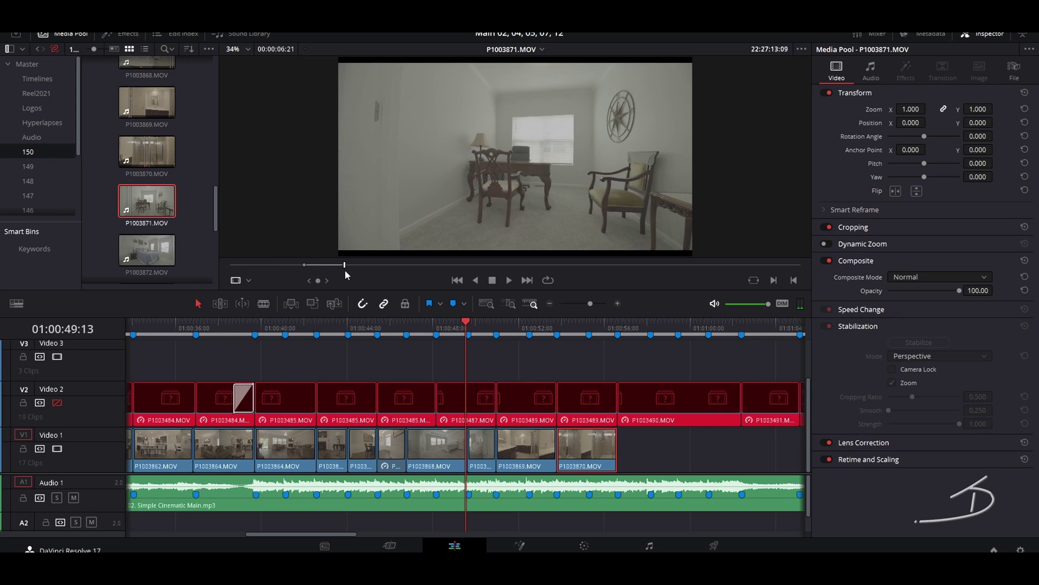
left_click_drag(458, 252, 622, 460)
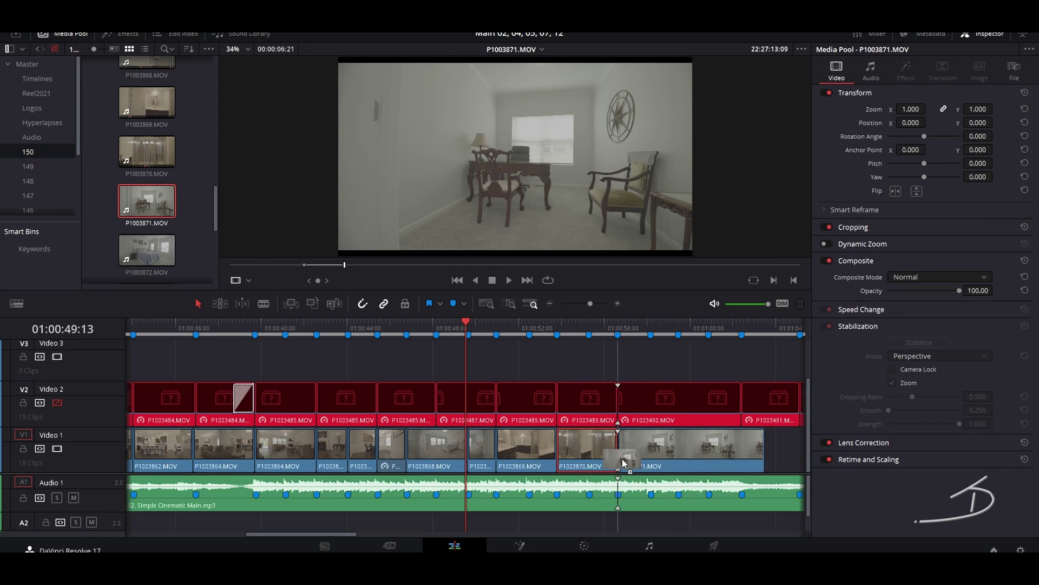
left_click_drag(763, 461, 653, 460)
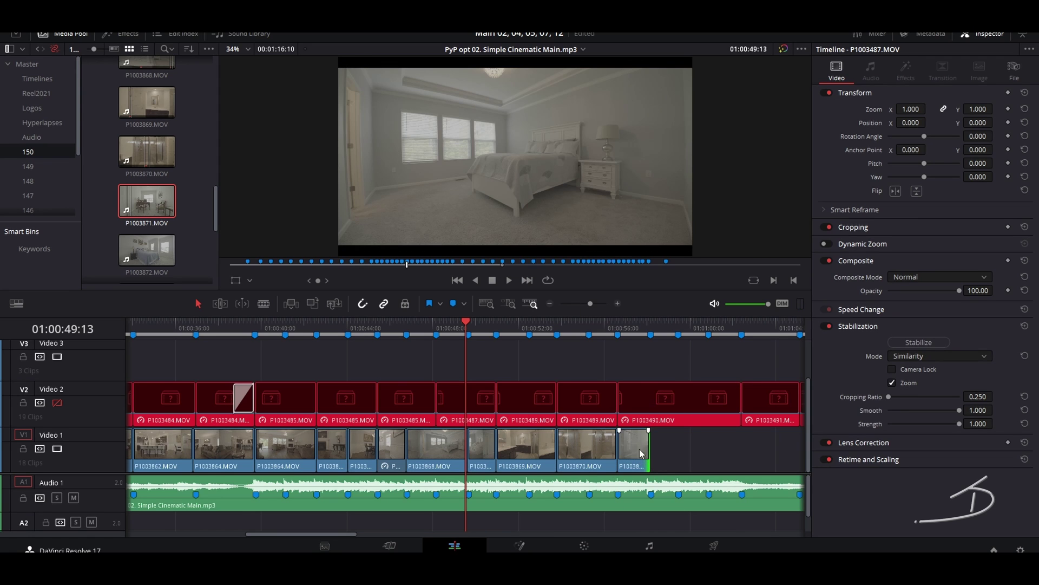
Step: Mark a P1003872 section and trim its Video 1 clip end back to the music marker
scroll(191, 209, "down", 2)
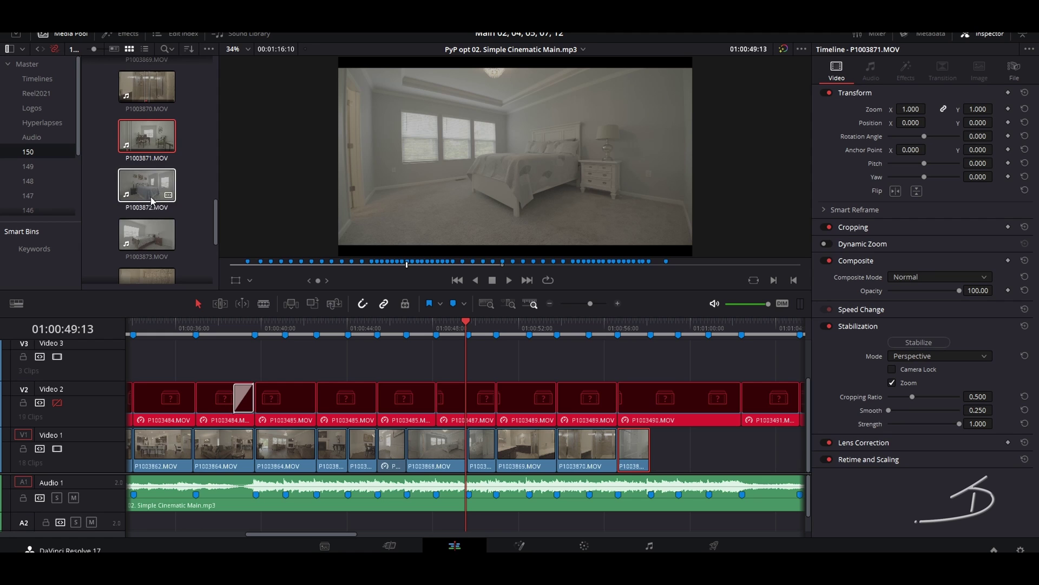
left_click(135, 148)
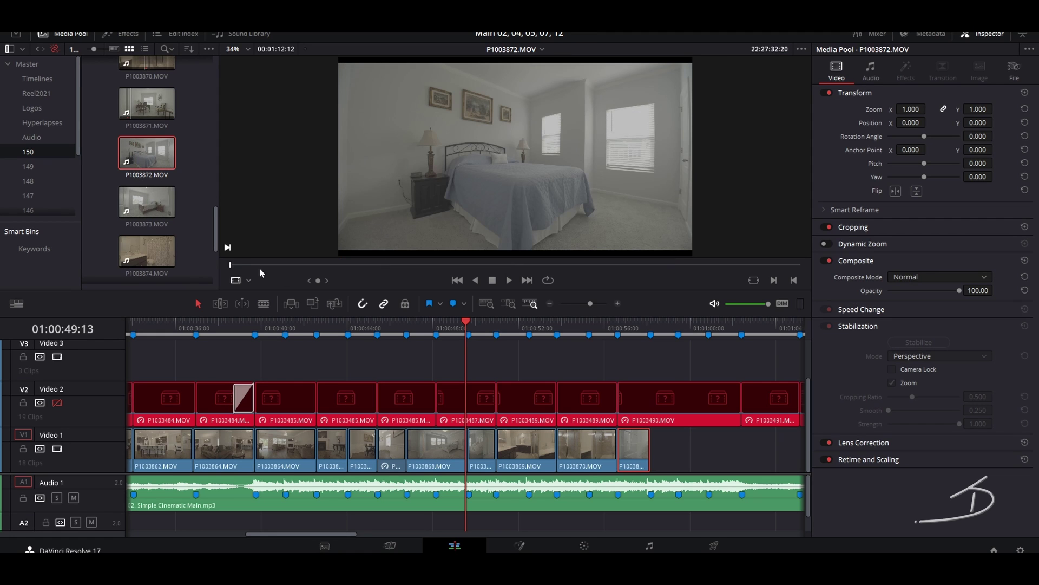
left_click_drag(230, 265, 664, 473)
key("i")
key("o")
left_click_drag(790, 450, 677, 449)
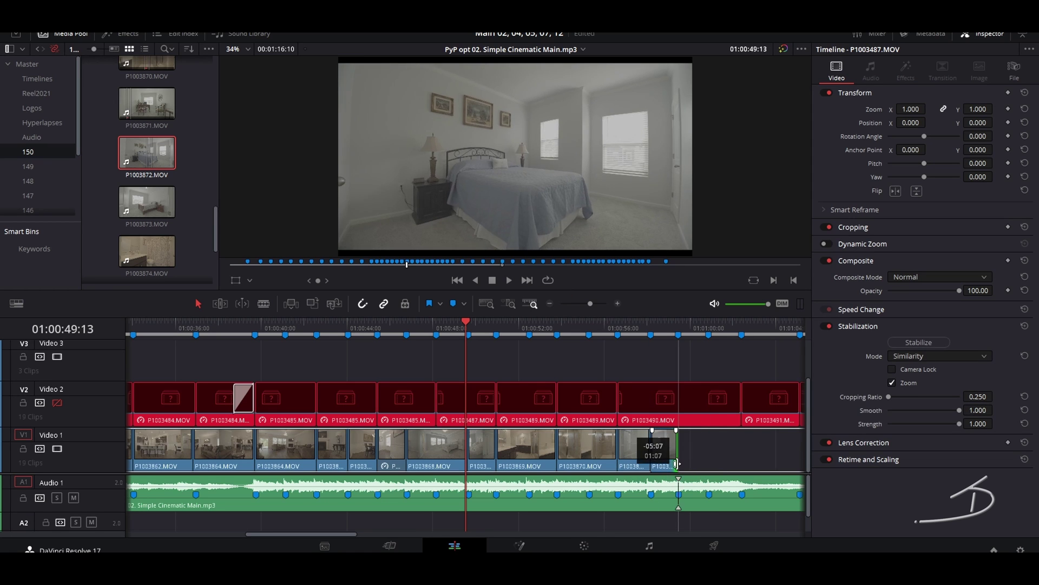
Step: Mark In/Out on a P1003873 bedroom section and add it to the end of Video 1
double_click(137, 196)
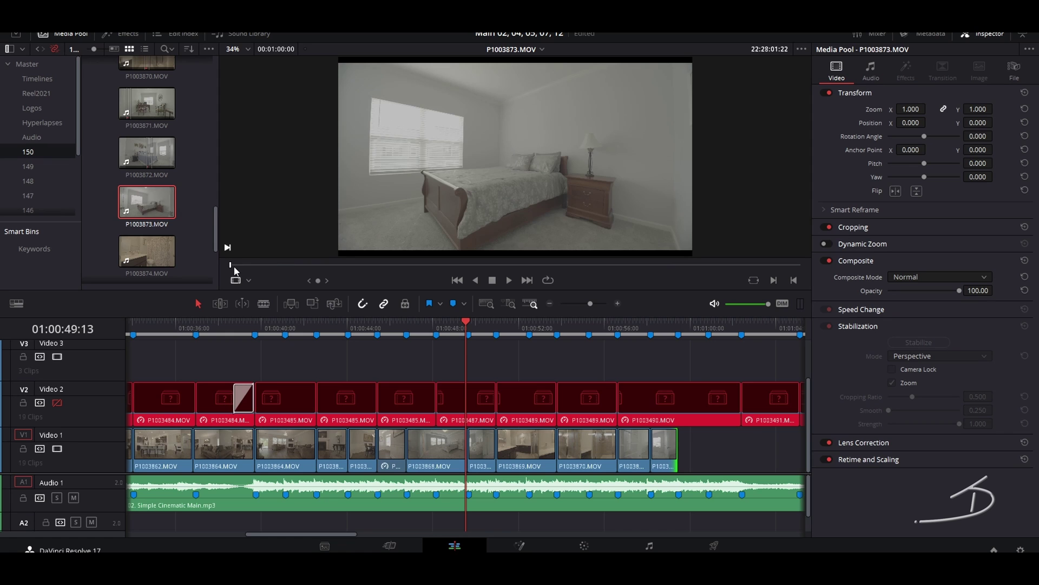
left_click_drag(242, 265, 699, 286)
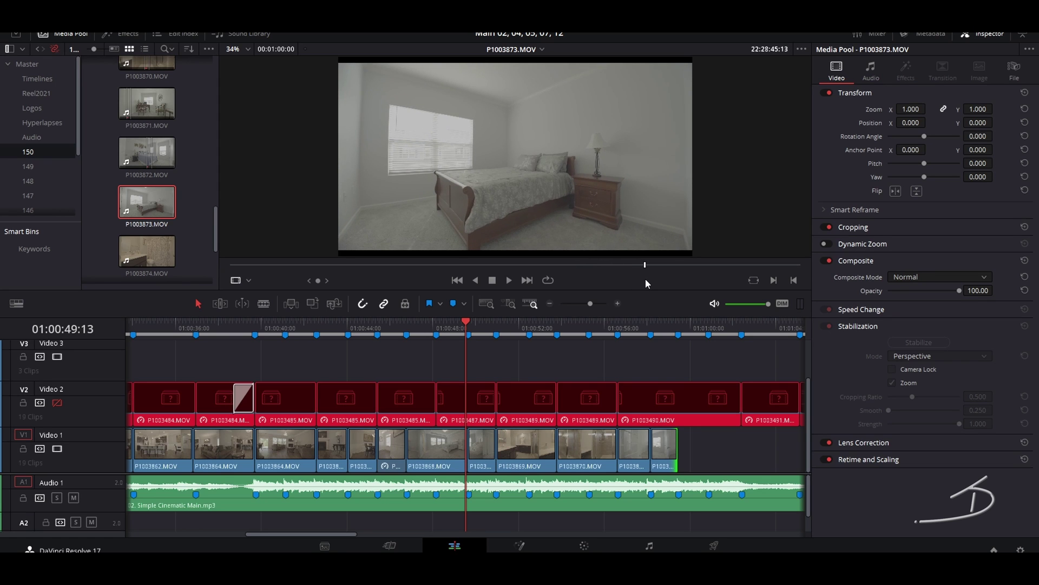
key("i")
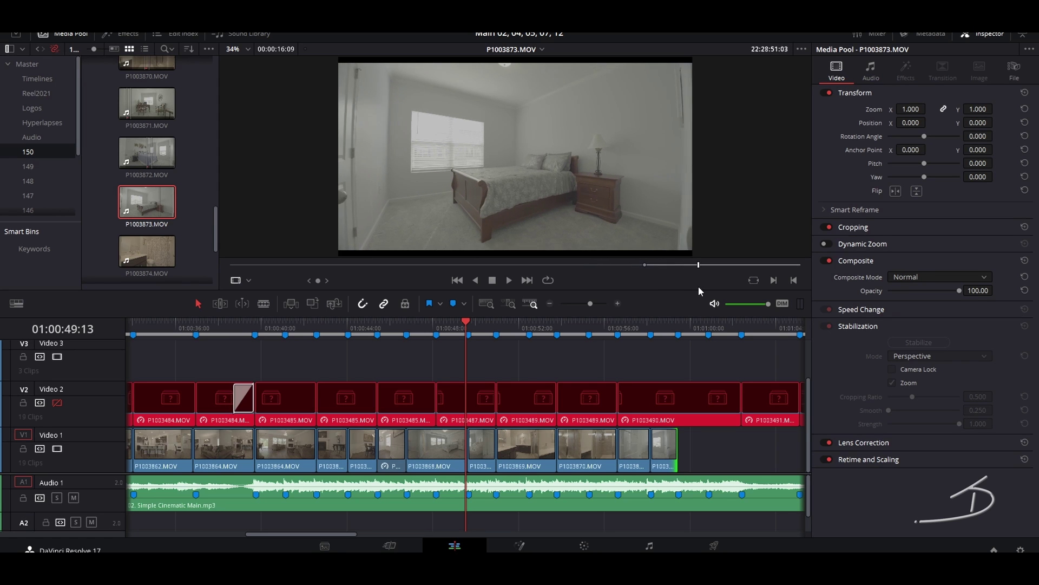
key("o")
left_click_drag(487, 241, 619, 460)
Step: Append a marked P1003874 bathroom section to Video 1 and trim its end back to the music marker
key("ctrl+minus")
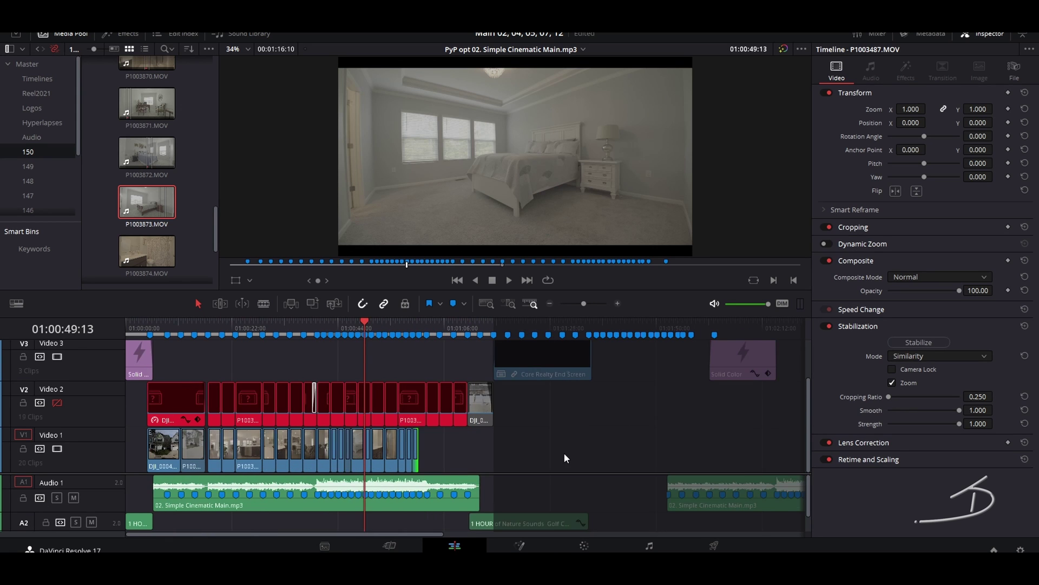
scroll(326, 414, "up", 2)
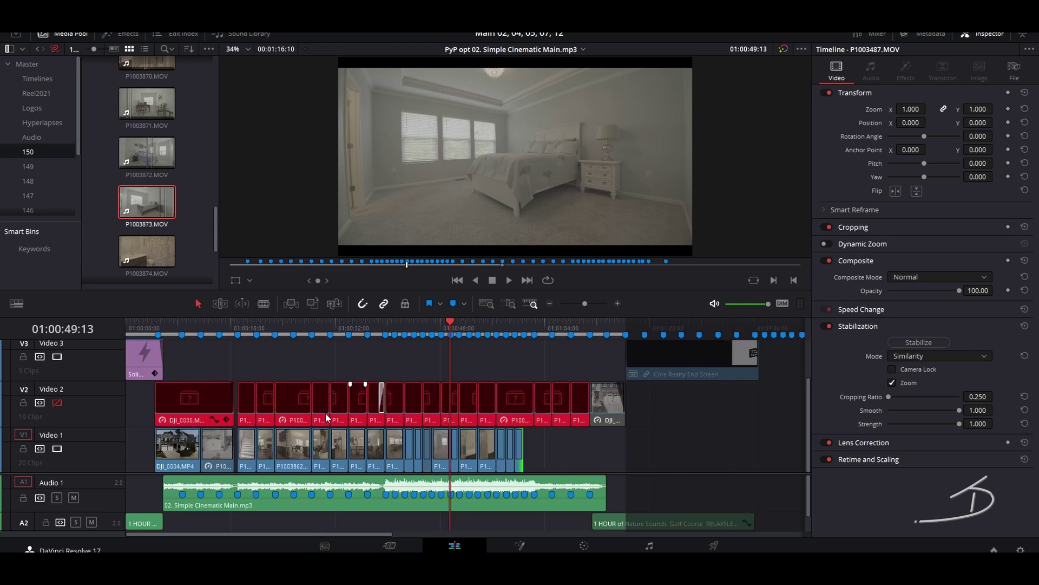
scroll(133, 162, "down", 2)
left_click(145, 186)
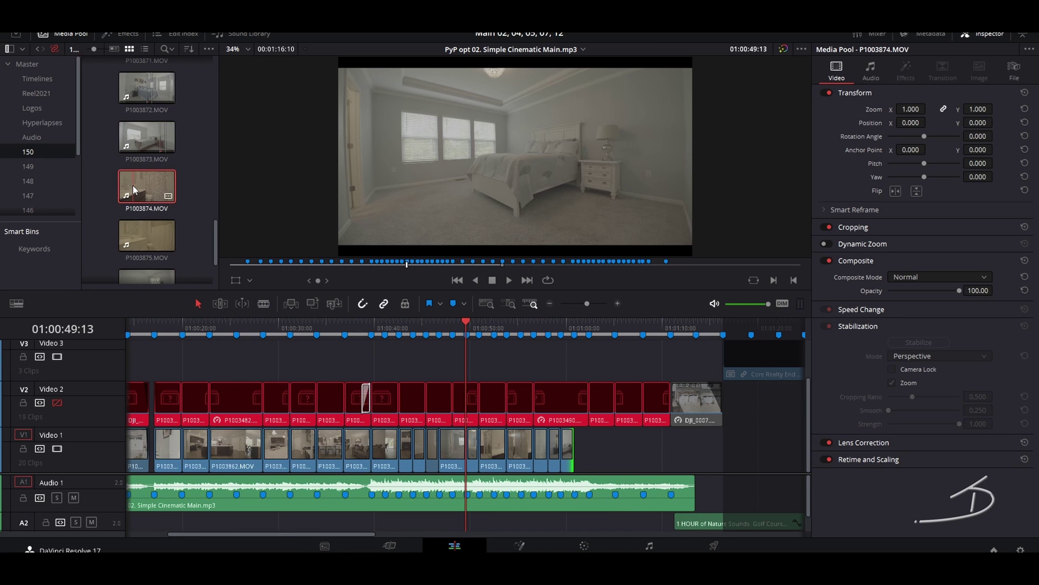
left_click_drag(237, 264, 574, 472)
key("i")
key("o")
key("Down")
key("ctrl+equal")
key("ctrl+equal")
key("ctrl+equal")
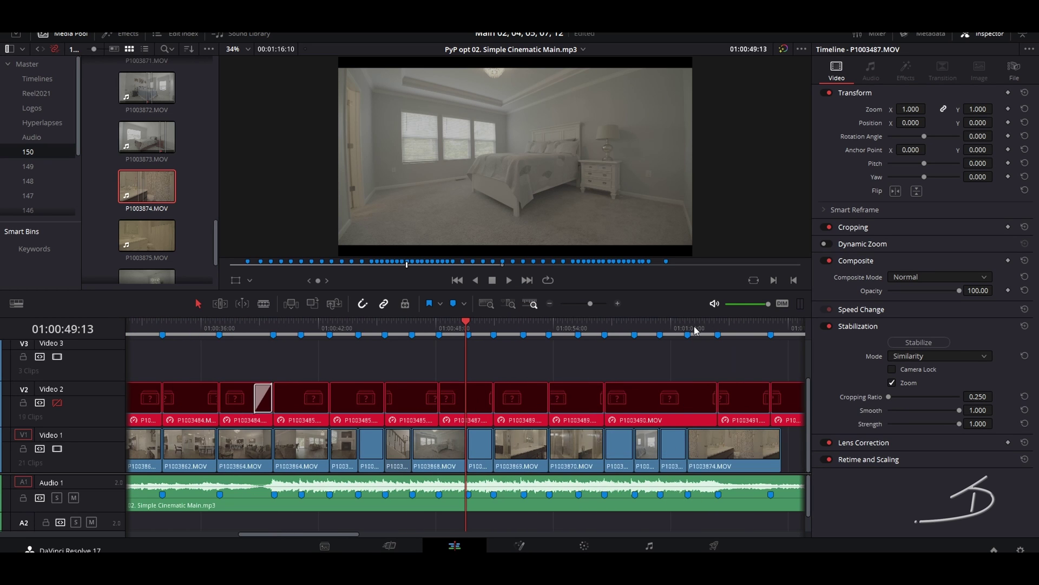
key("ctrl+minus")
left_click_drag(598, 458, 509, 455)
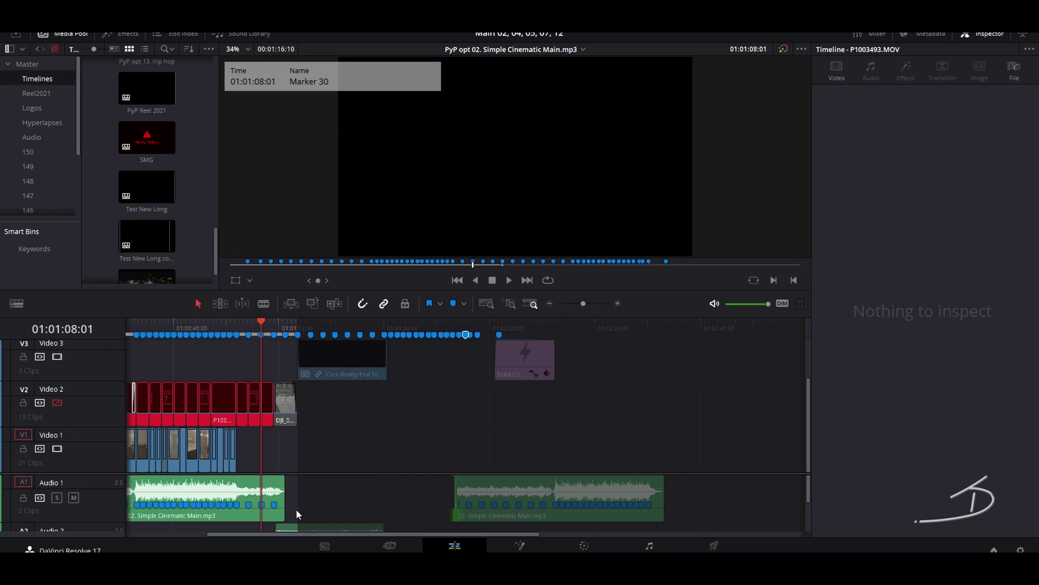
Step: Slide the second music clip on Audio 1 left until it butts against the first
key("shift+z")
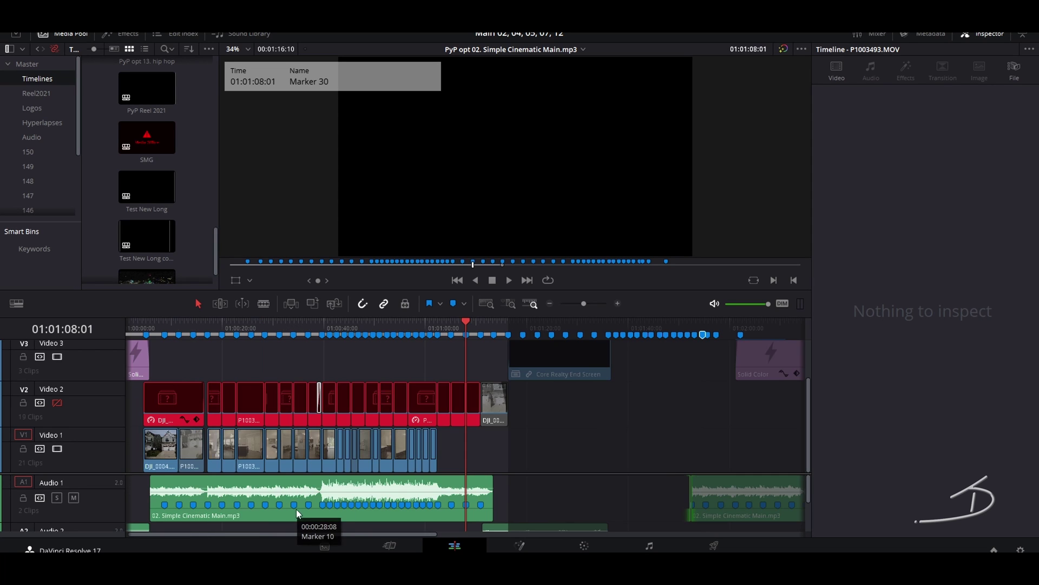
left_click(745, 481)
key("shift+z")
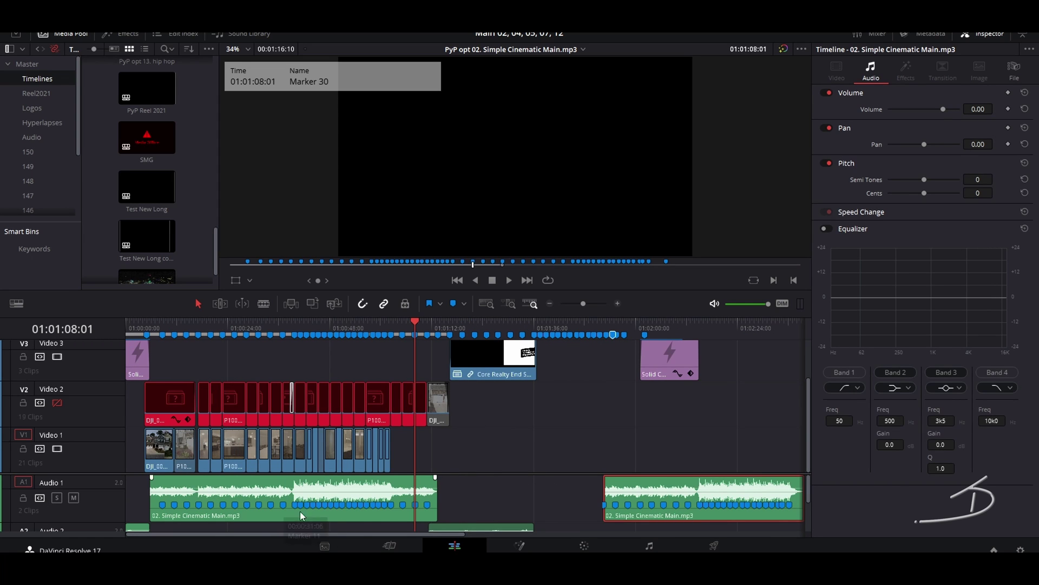
key("ctrl+minus")
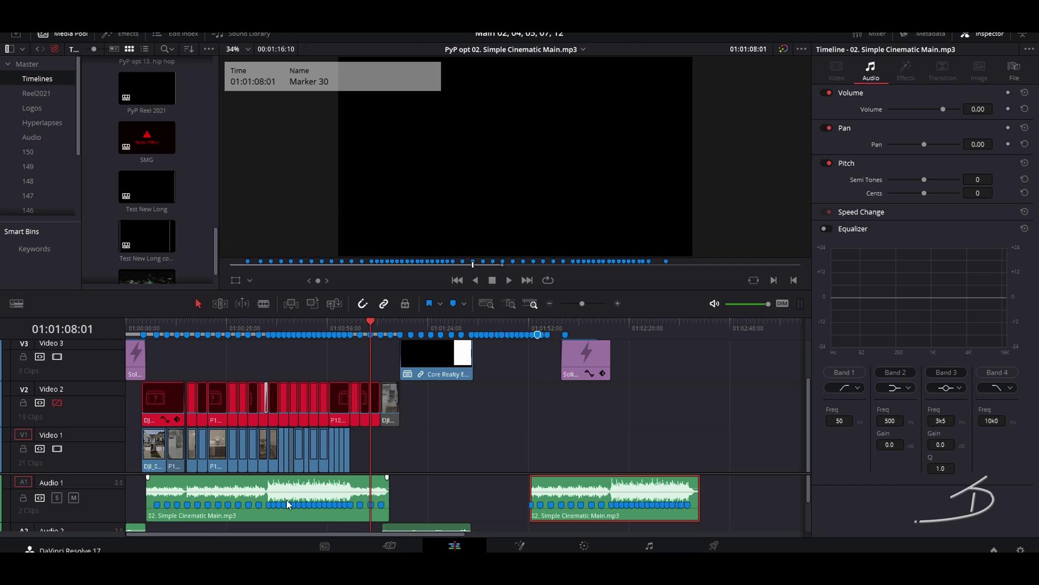
left_click(699, 491)
left_click_drag(622, 482, 464, 476)
scroll(582, 499, "up", 5)
scroll(581, 499, "up", 3)
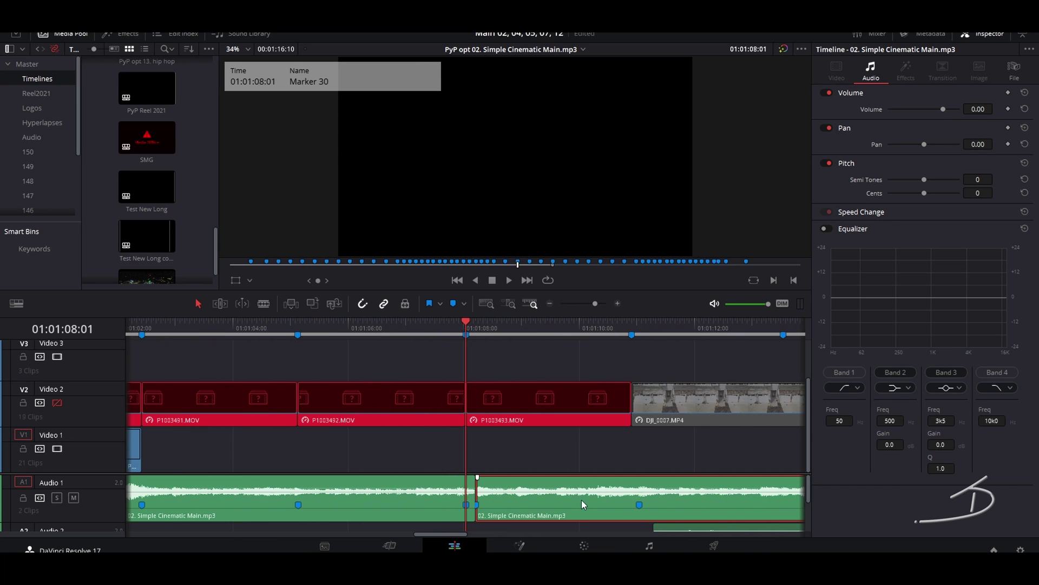
left_click_drag(588, 482, 578, 485)
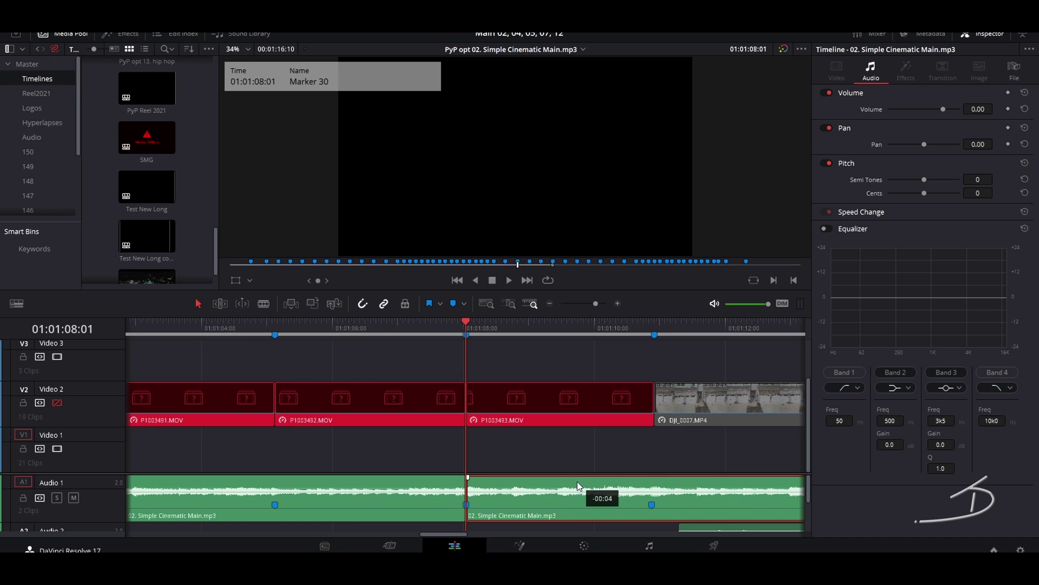
Step: Add a 6-frame 0 dB cross fade at the music cut and play it back
left_click(467, 491)
right_click(466, 488)
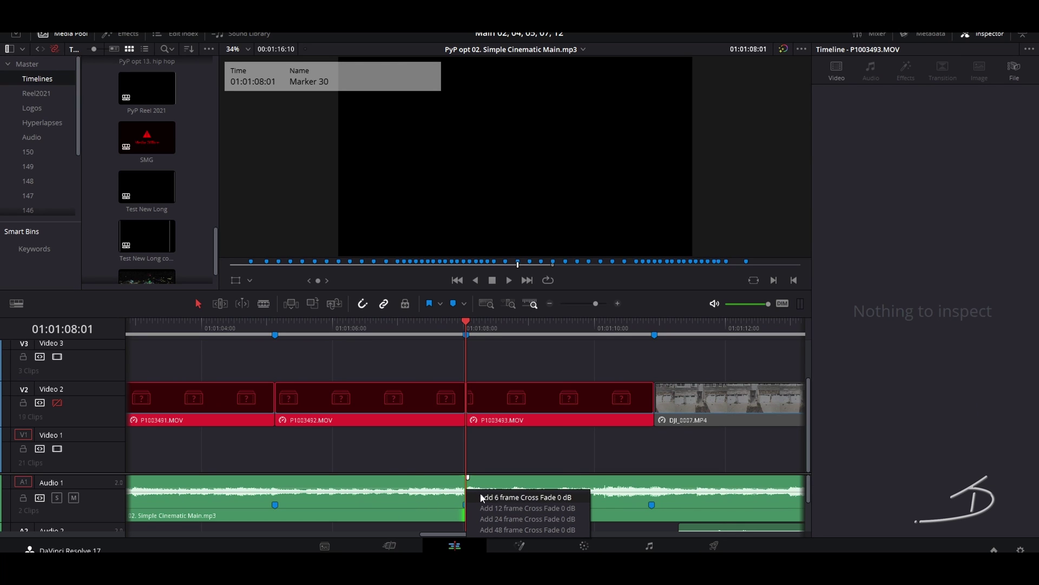
left_click(481, 497)
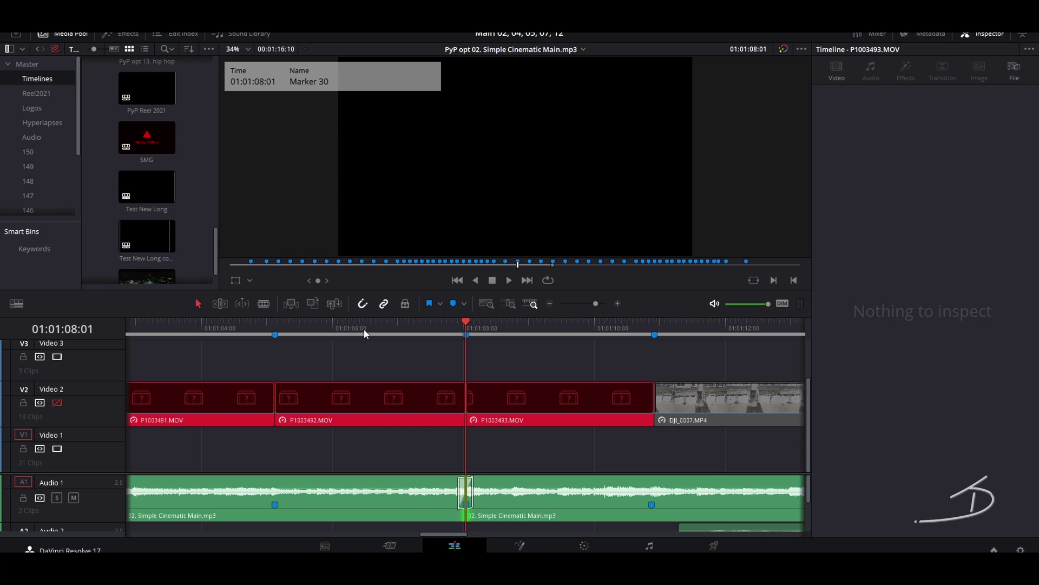
left_click(364, 334)
key("space")
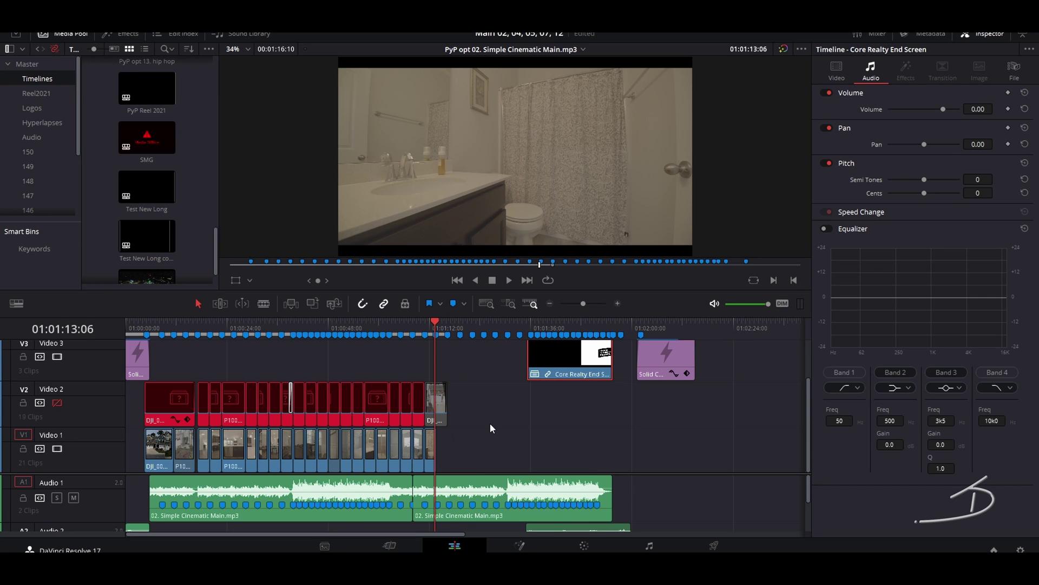
Step: Add a marked in/out section of P1003877 to the end of Video 1 and shorten its tail
left_click(28, 151)
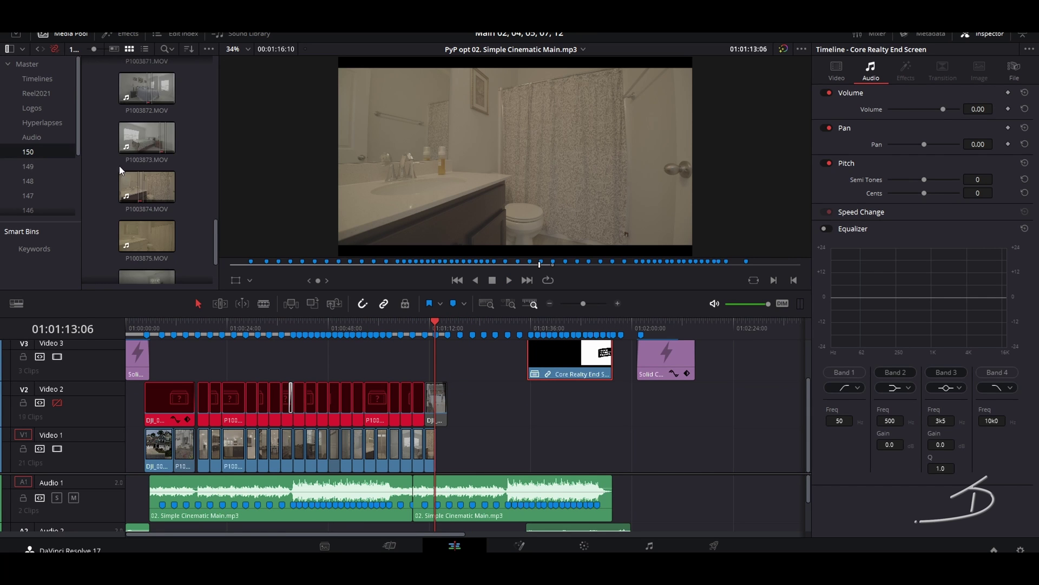
scroll(188, 177, "down", 5)
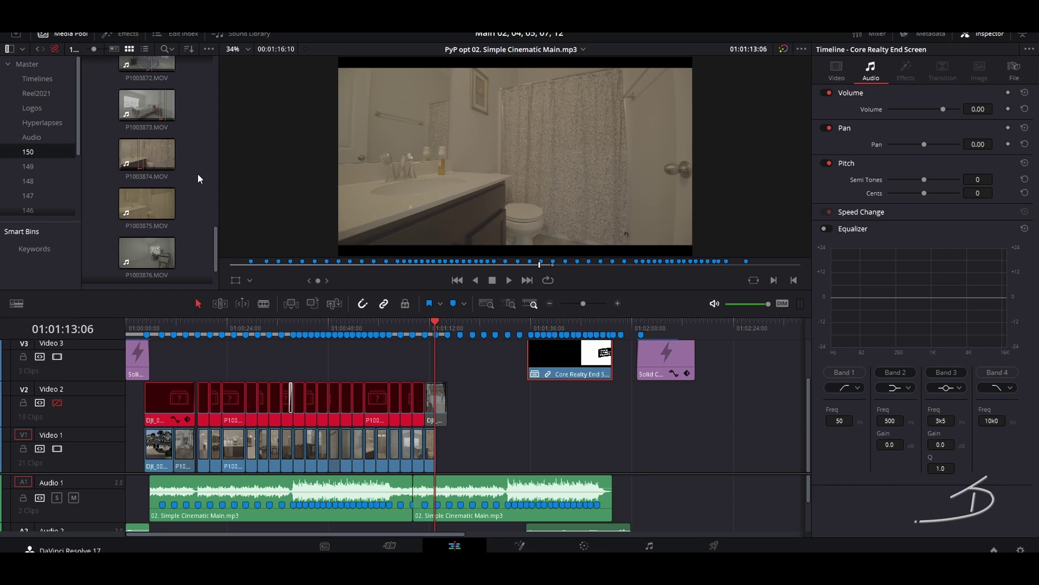
scroll(189, 180, "up", 1)
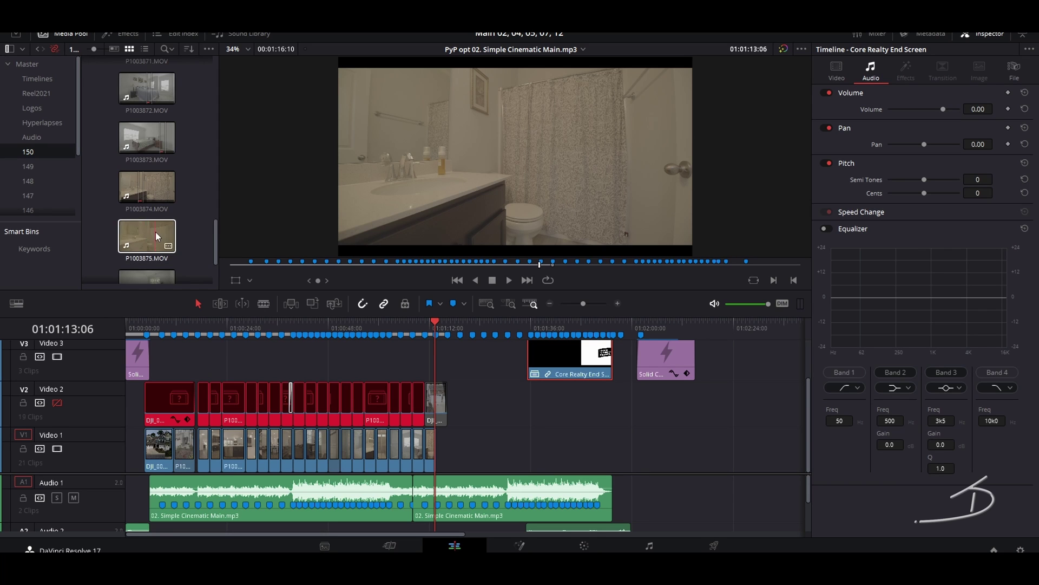
scroll(162, 233, "down", 2)
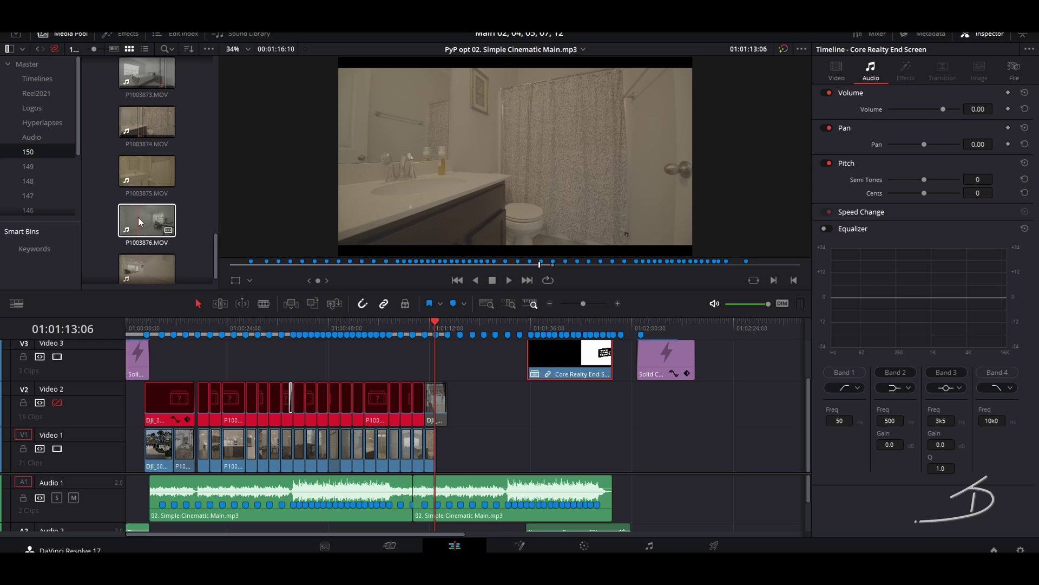
scroll(150, 222, "down", 1)
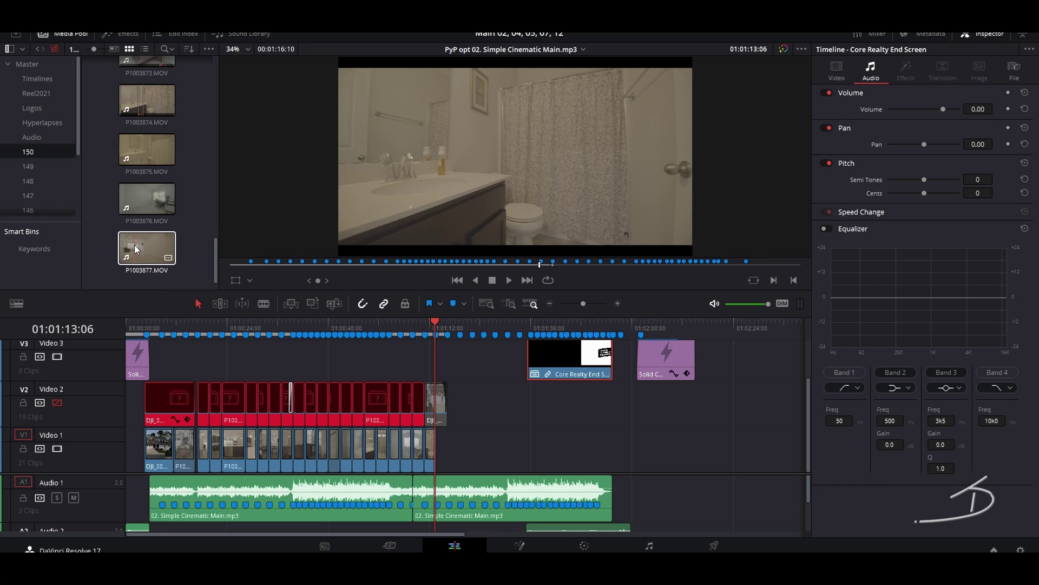
left_click(135, 245)
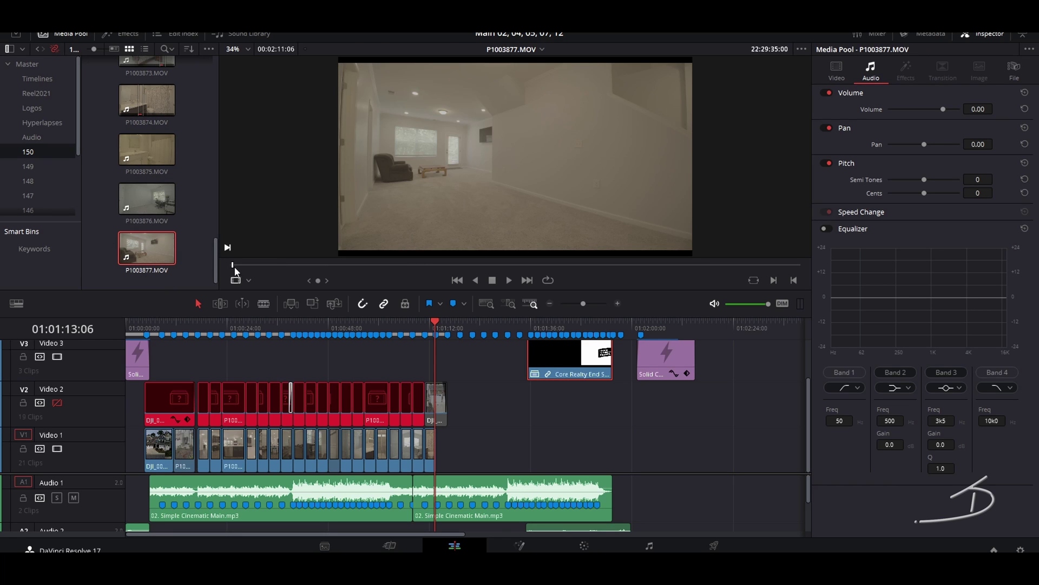
left_click_drag(248, 268, 303, 269)
key("i")
key("o")
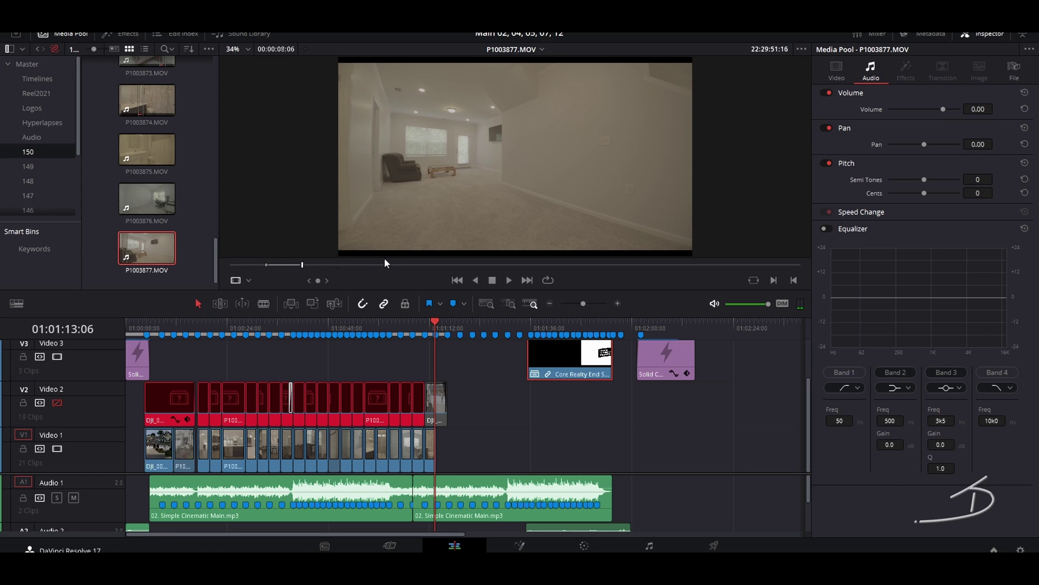
left_click_drag(460, 239, 432, 456)
scroll(460, 447, "up", 3)
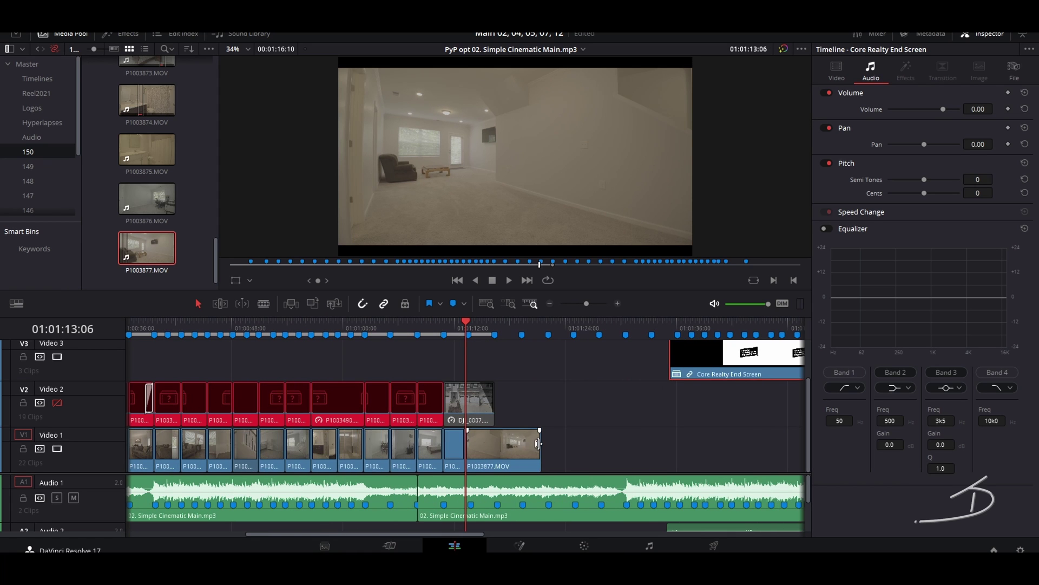
left_click_drag(538, 444, 496, 445)
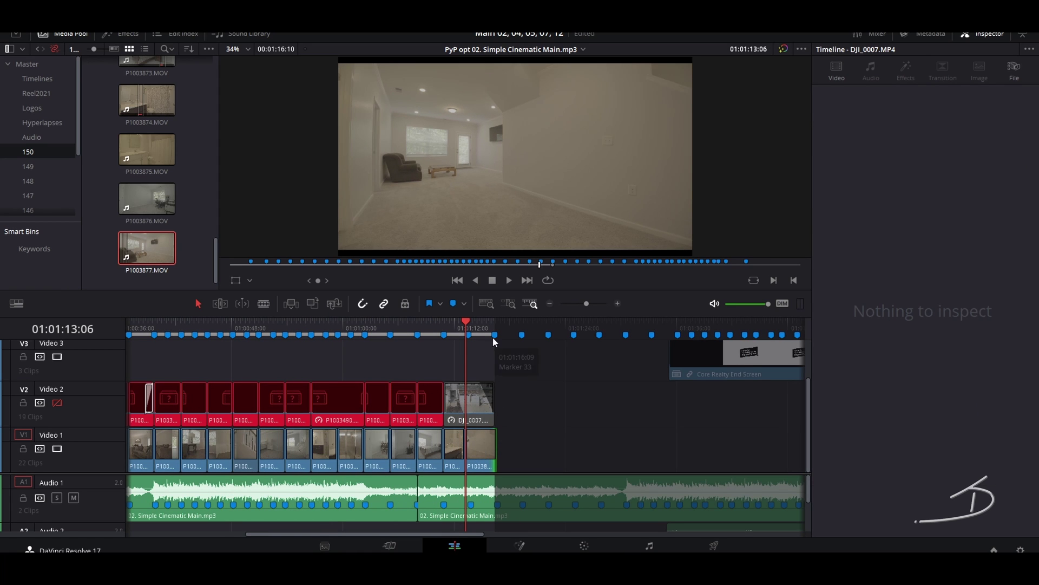
Step: Append a later section of P1003877, video only, to the end of Video 1
left_click(786, 325)
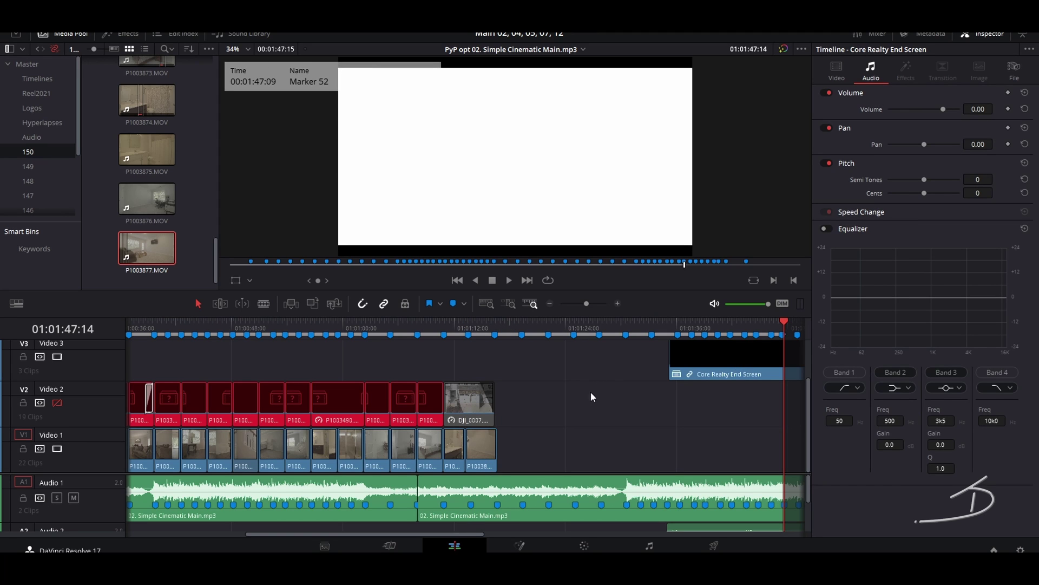
double_click(142, 247)
left_click_drag(443, 264, 597, 264)
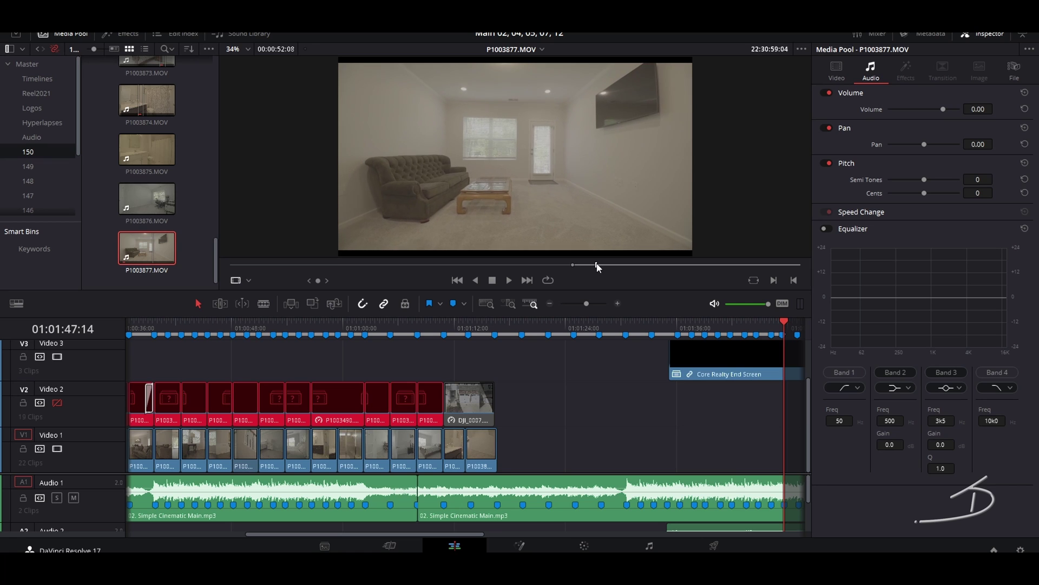
left_click_drag(503, 245, 520, 457)
right_click(513, 455)
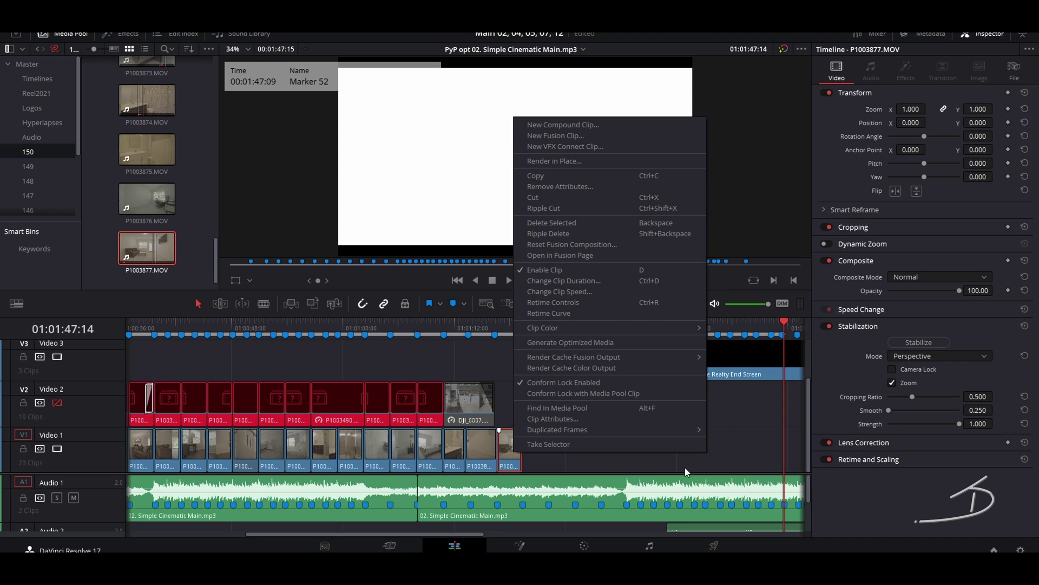
Step: Append another section of P1003877 to the end of Video 1
key("Escape")
left_click(144, 247)
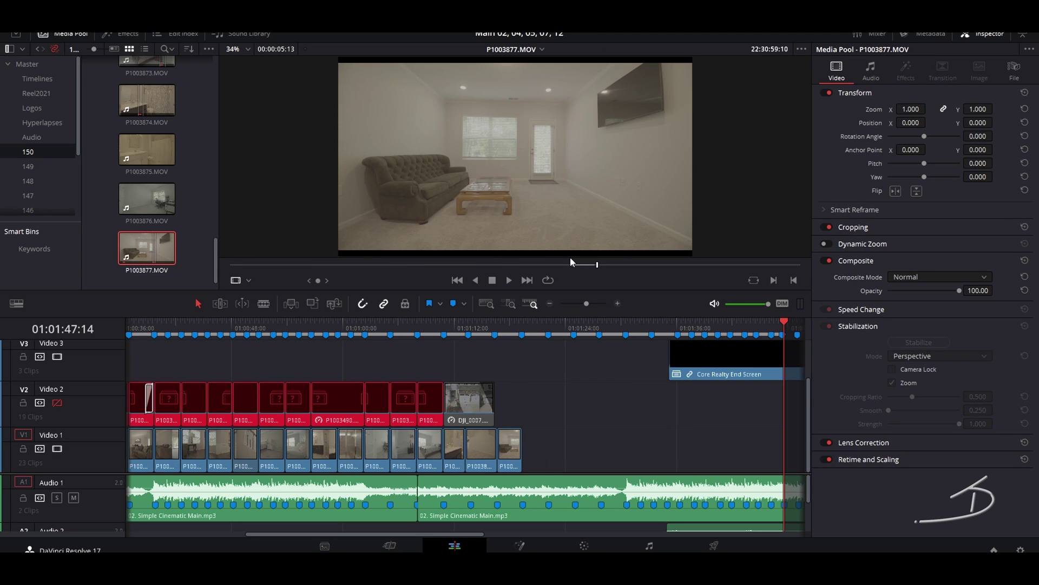
left_click_drag(632, 262, 759, 266)
left_click_drag(509, 266, 548, 448)
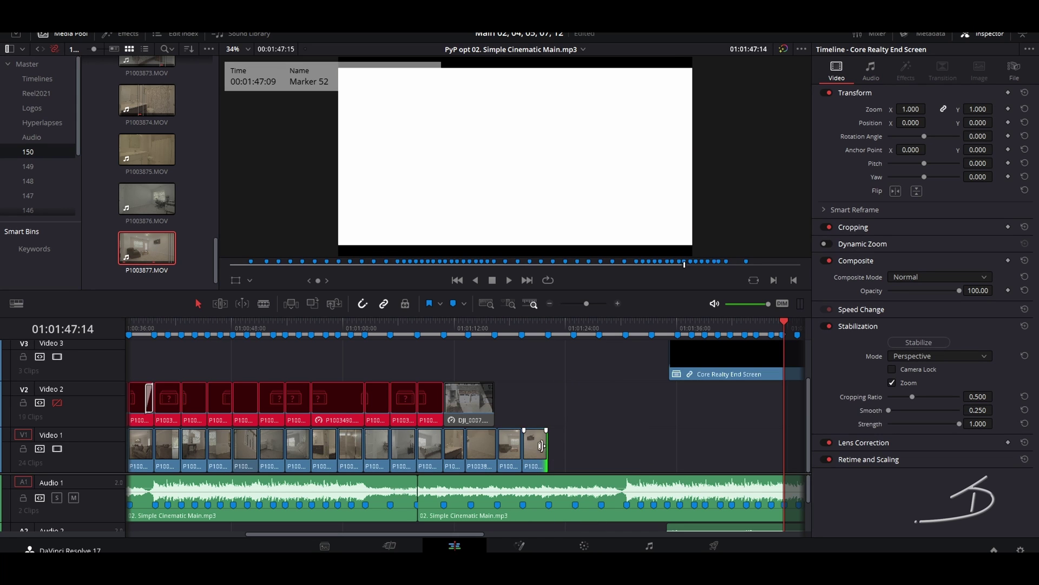
Step: Mark a shot from P1003876 with in/out points and place it after the last Video 1 clip
left_click(139, 190)
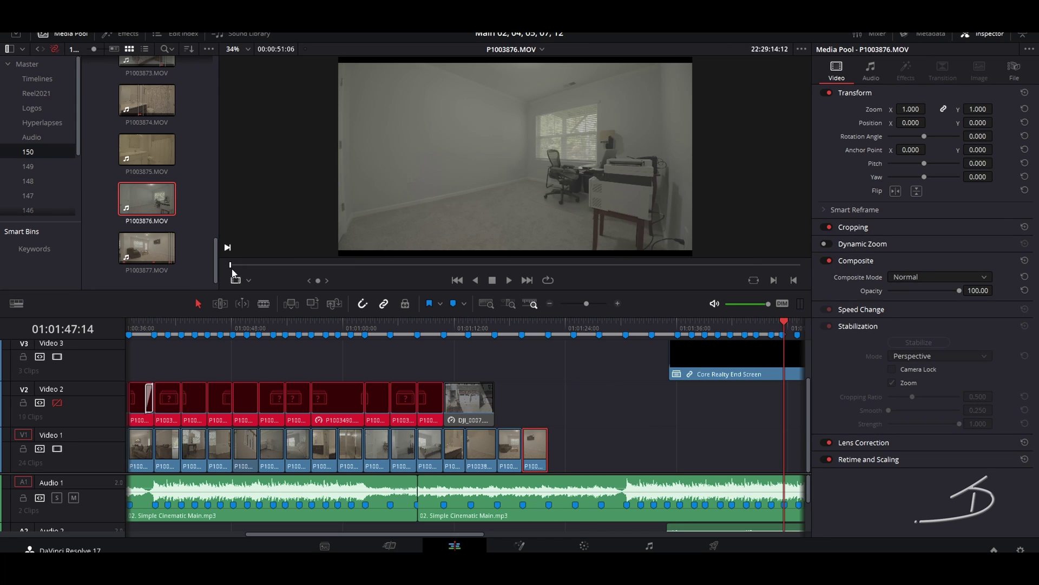
left_click_drag(231, 267, 406, 275)
key("i")
key("o")
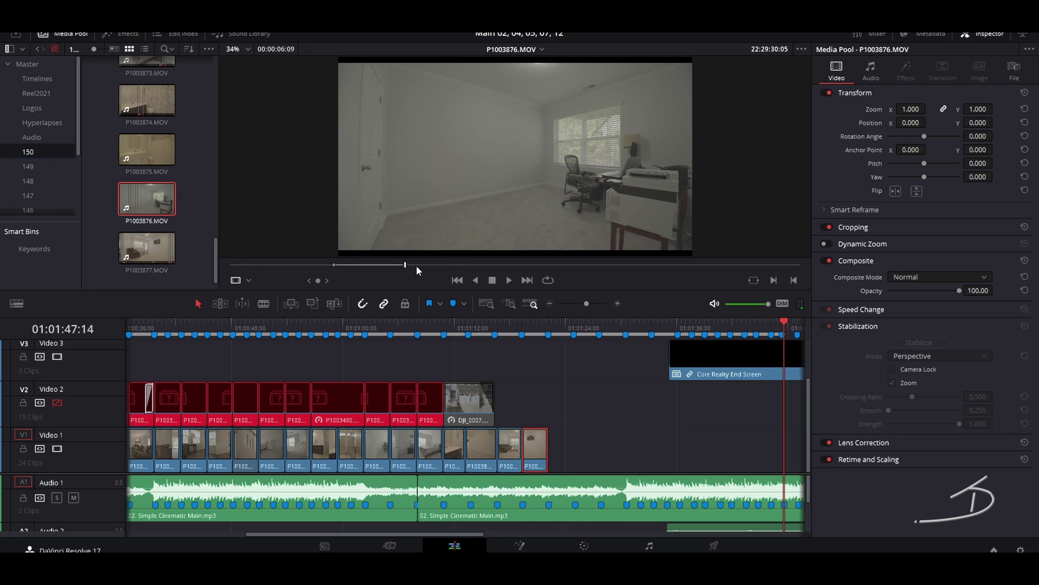
left_click_drag(490, 238, 554, 463)
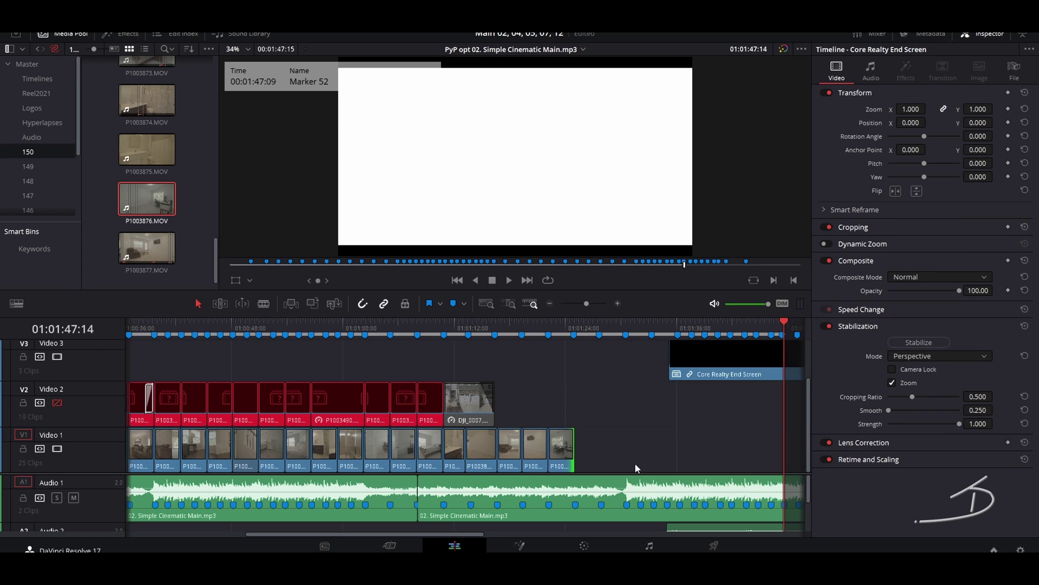
Step: Mark a section of the bathroom clip P1003875 and add it to the end of Video 1
scroll(650, 460, "right", 5)
scroll(545, 454, "down", 2)
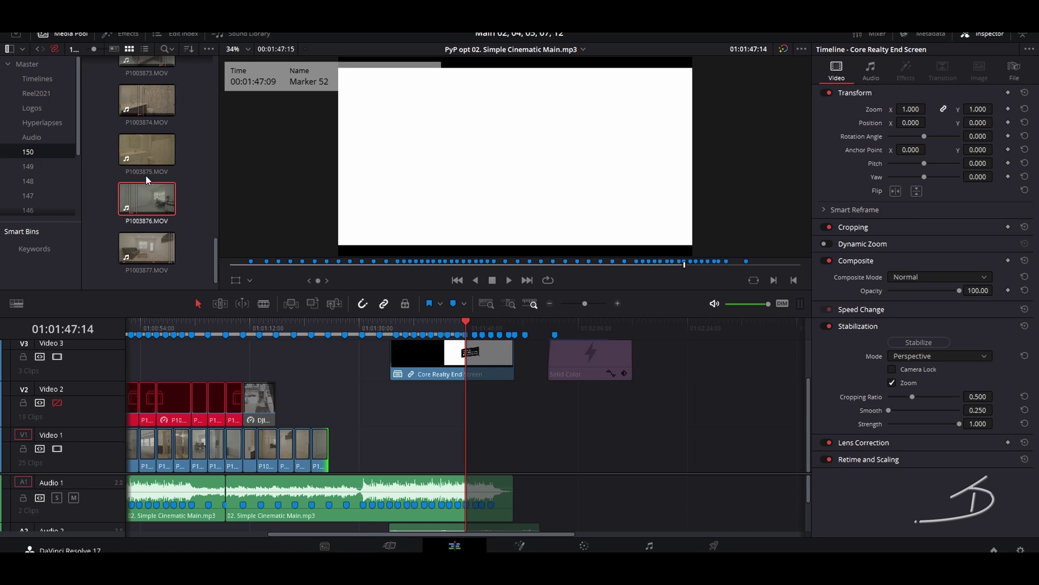
left_click(142, 152)
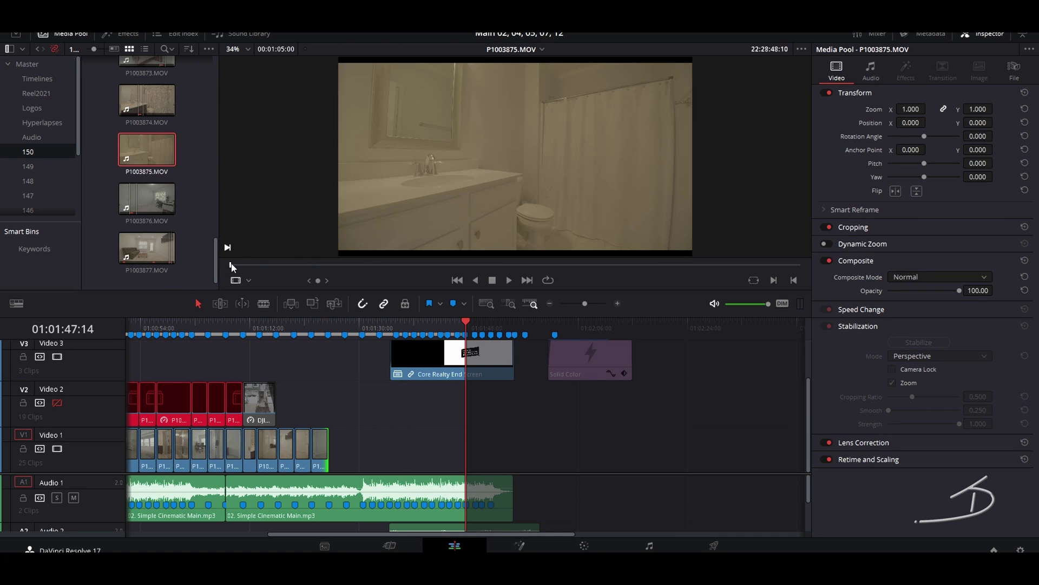
left_click_drag(230, 260, 359, 274)
key("i")
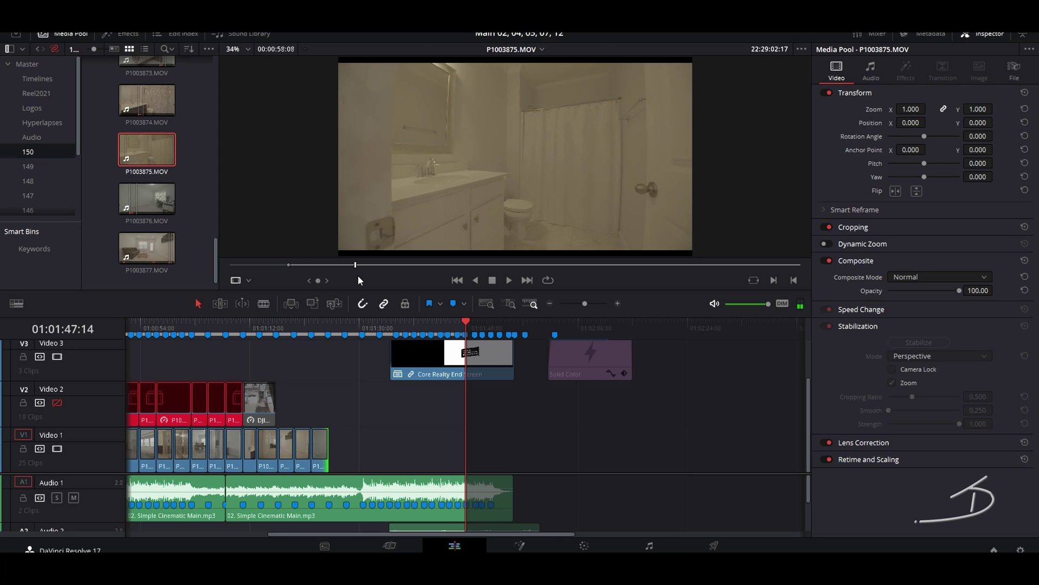
key("o")
left_click_drag(515, 242, 329, 450)
Step: Shorten the tail of the P1003875 bathroom clip at the end of Video 1
key("ctrl+equal")
key("ctrl+equal")
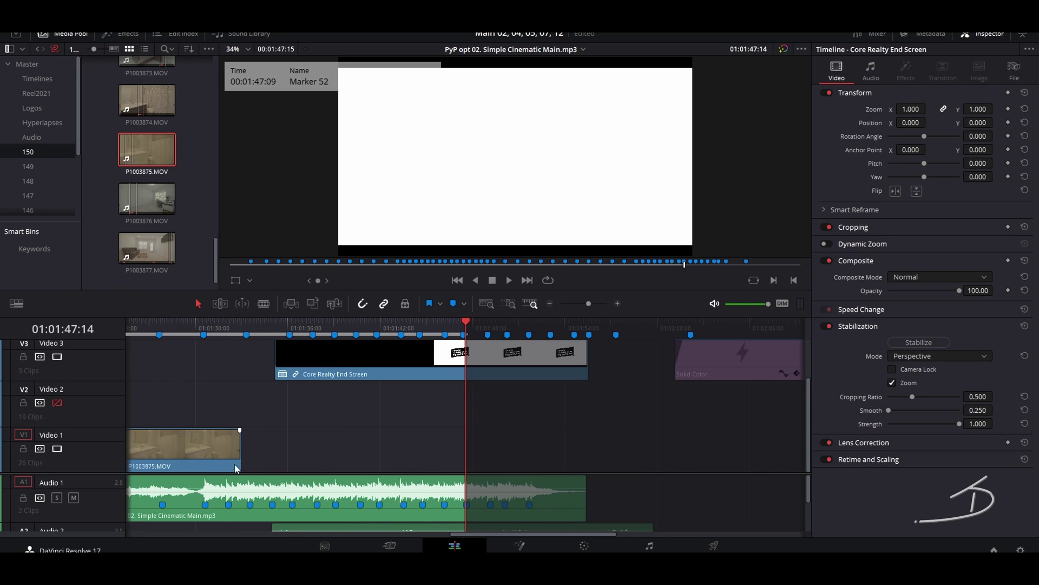
left_click_drag(238, 460, 165, 461)
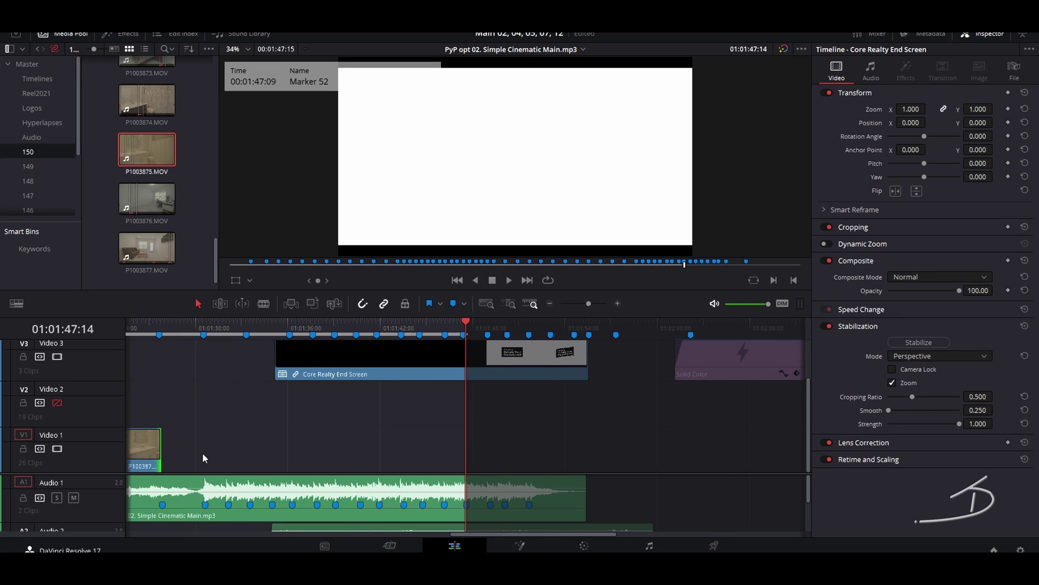
key("ctrl+minus")
key("ctrl+minus")
key("ctrl+minus")
left_click(335, 344)
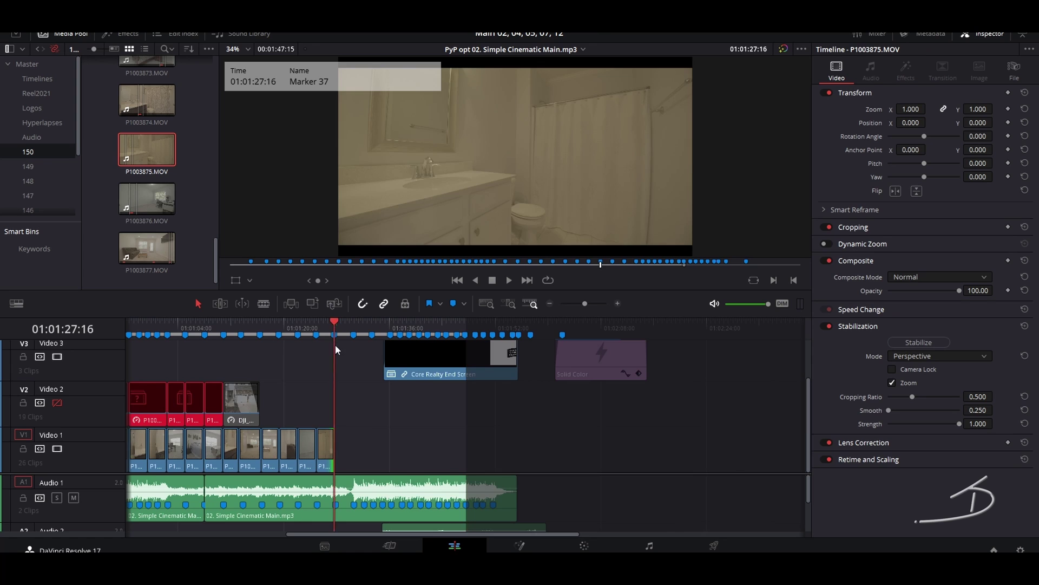
key("ctrl+equal")
scroll(163, 238, "up", 2)
scroll(163, 239, "up", 6)
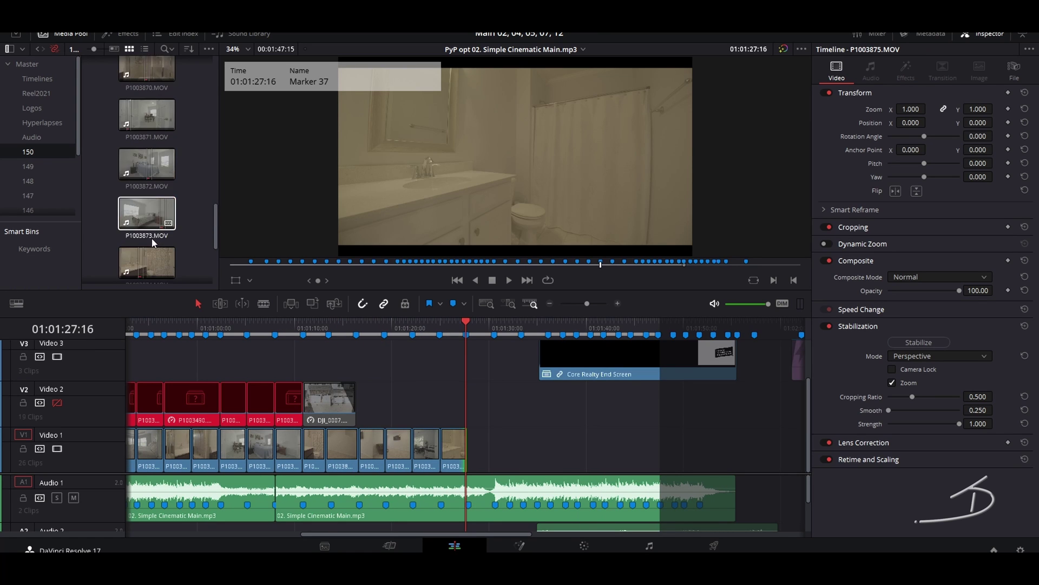
scroll(151, 243, "up", 2)
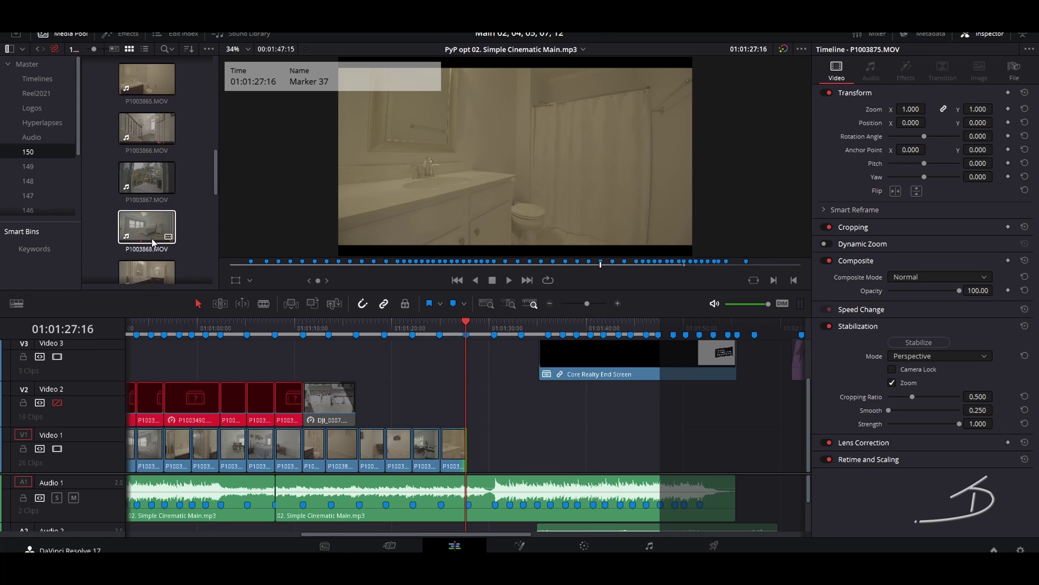
Step: Mark in/out points on P1003865 and place that bathroom shot at the end of Video 1
left_click(148, 142)
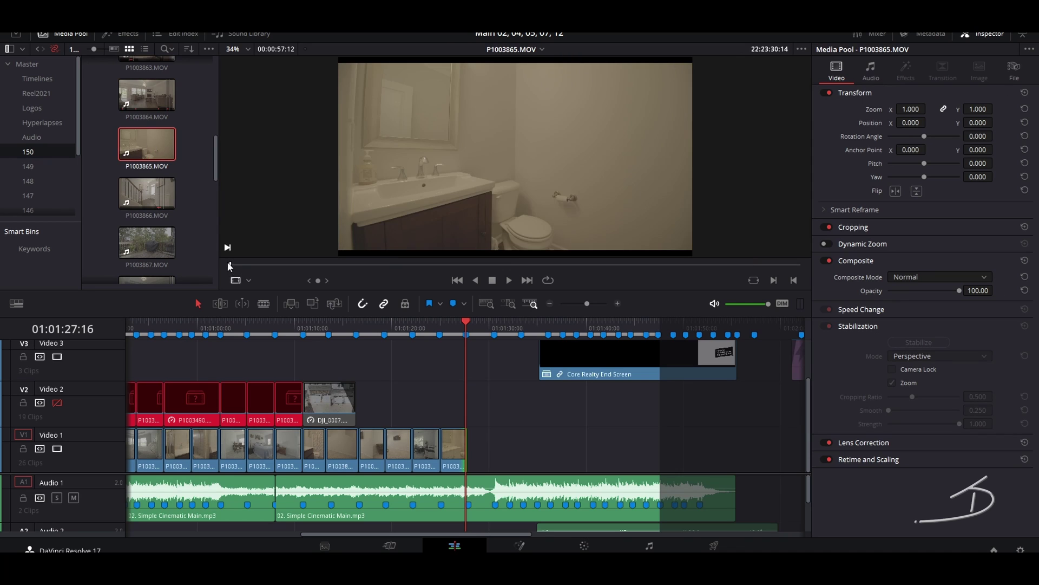
left_click_drag(233, 264, 664, 281)
key("i")
key("o")
key("i")
key("o")
mouse_move(503, 242)
left_mouse_down()
mouse_move(517, 428)
mouse_move(470, 453)
mouse_move(494, 451)
left_mouse_up()
Step: Play back the new ending of the timeline from just before the added shot
left_click(436, 327)
key("space")
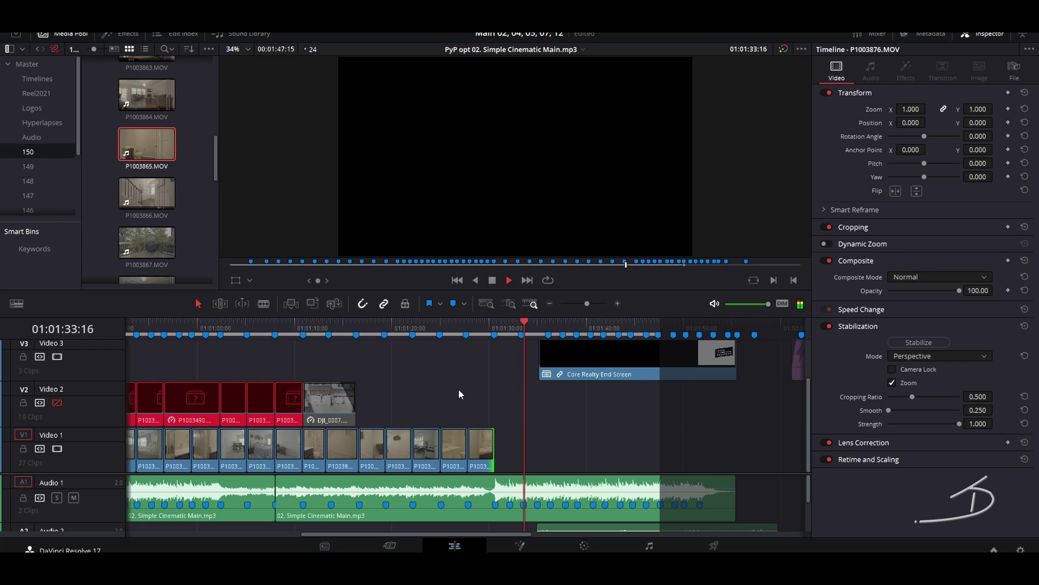
key("space")
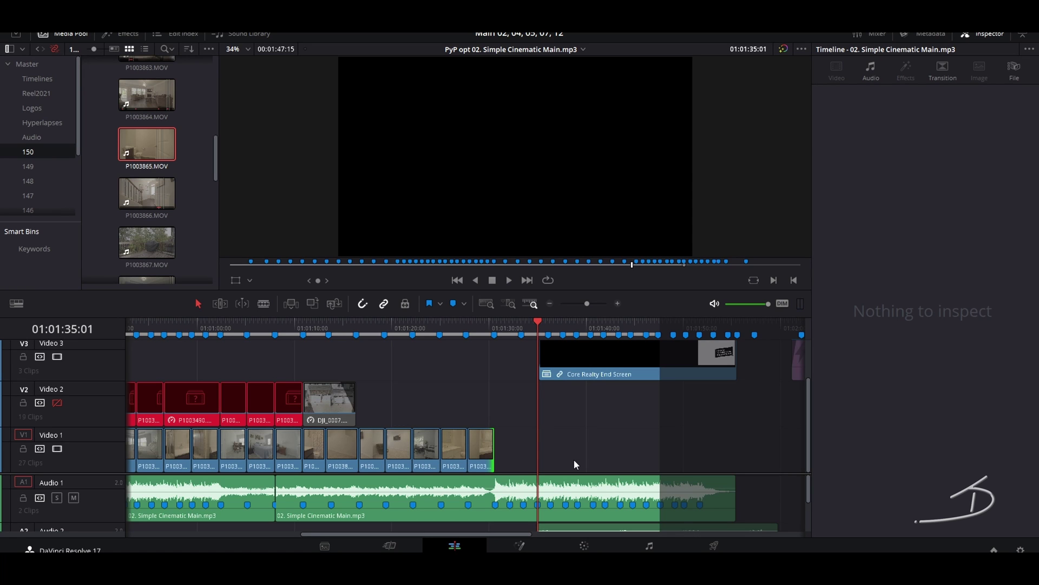
left_click_drag(283, 486, 496, 486)
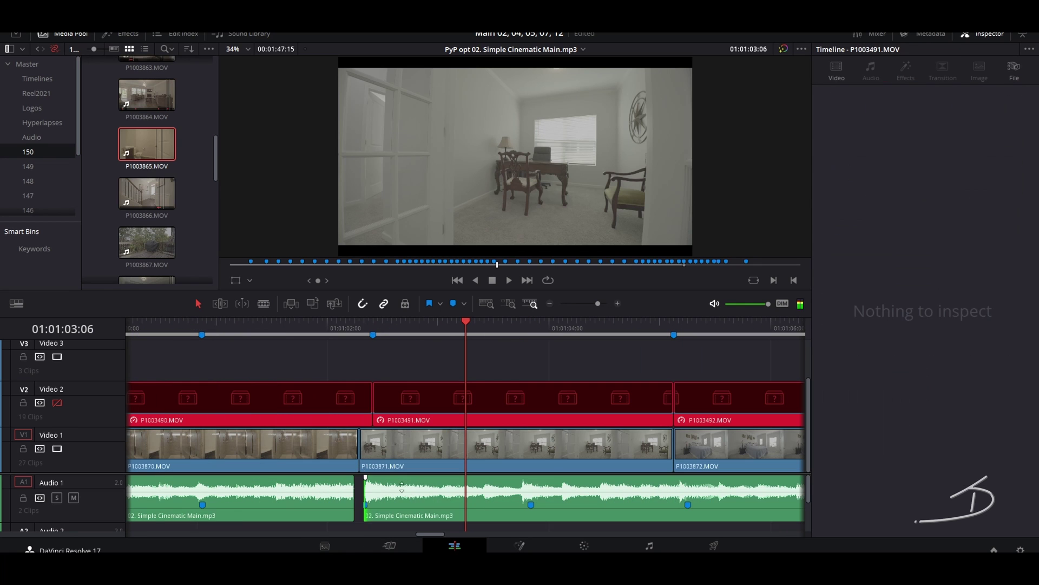
left_click(408, 490)
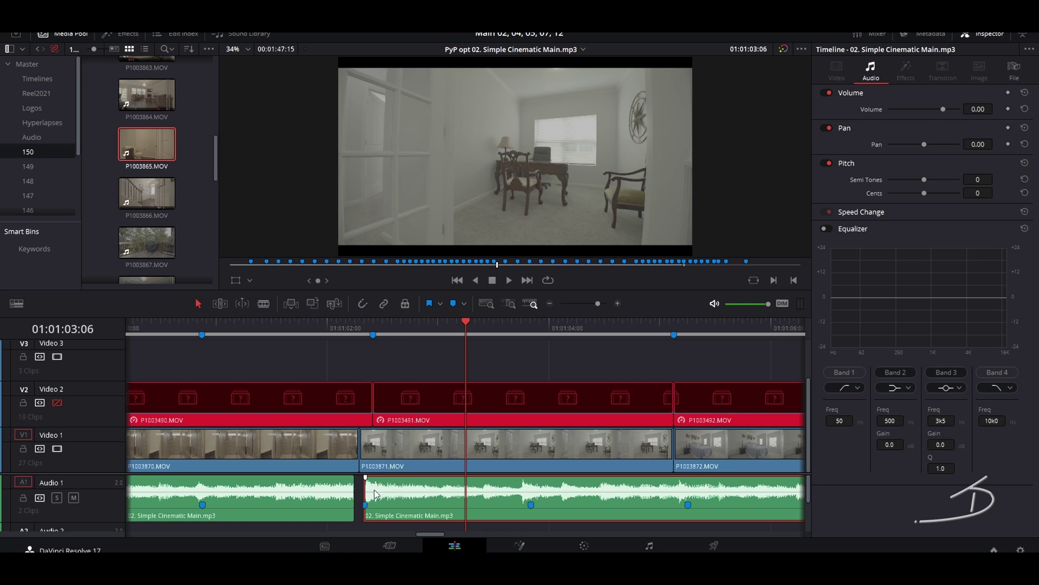
left_click(373, 334)
scroll(387, 495, "up", 1)
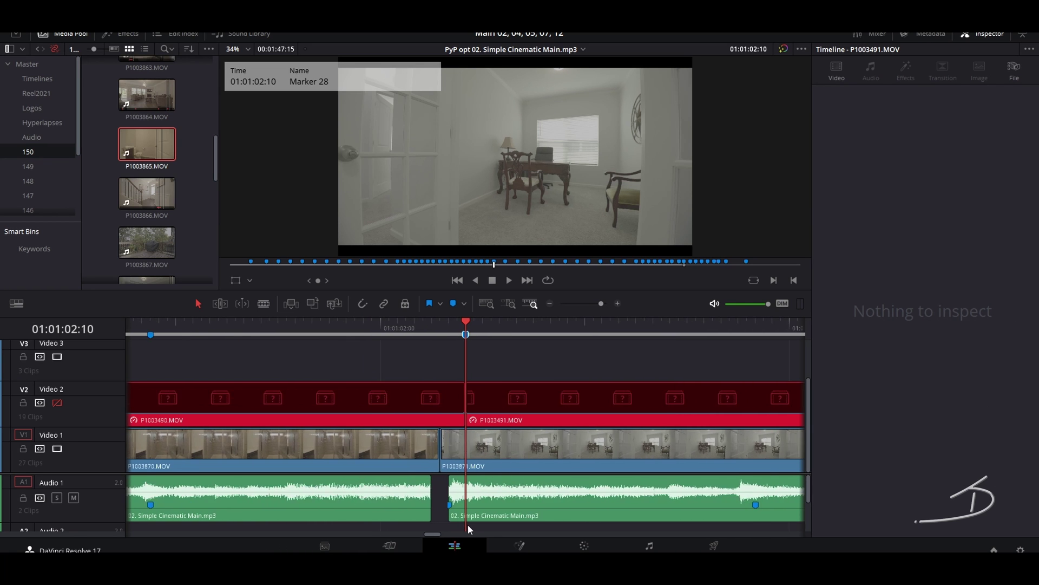
scroll(468, 524, "up", 1)
left_click_drag(445, 485, 424, 488)
left_click(520, 489)
left_click(375, 333)
key("space")
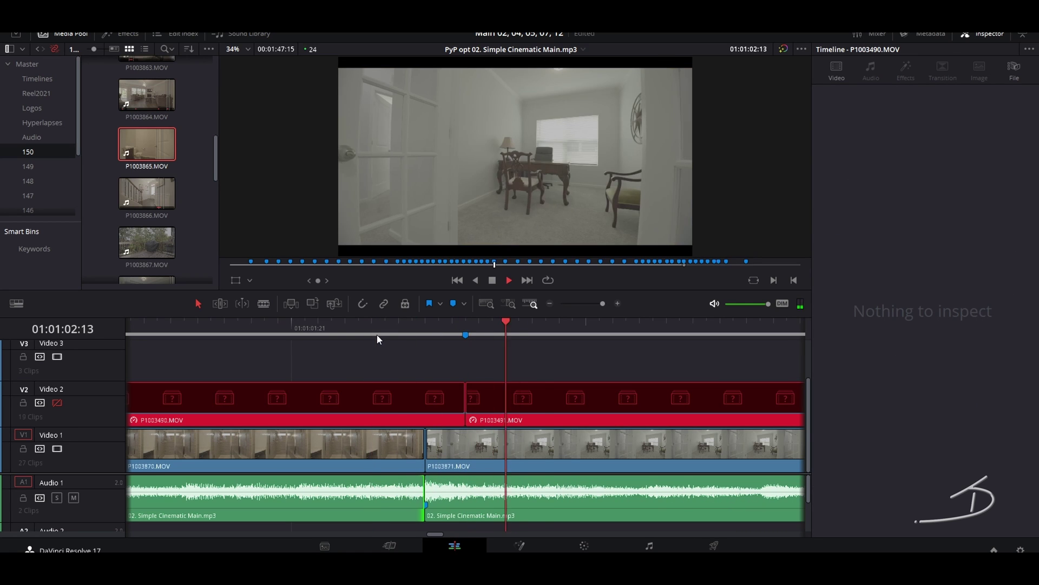
left_click(237, 327)
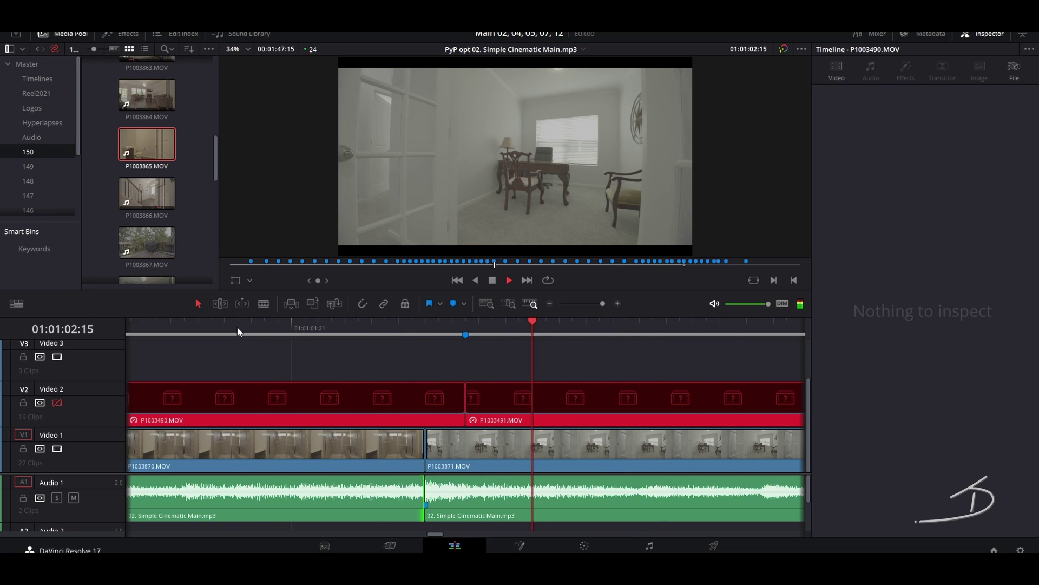
key("space")
scroll(268, 350, "down", 2)
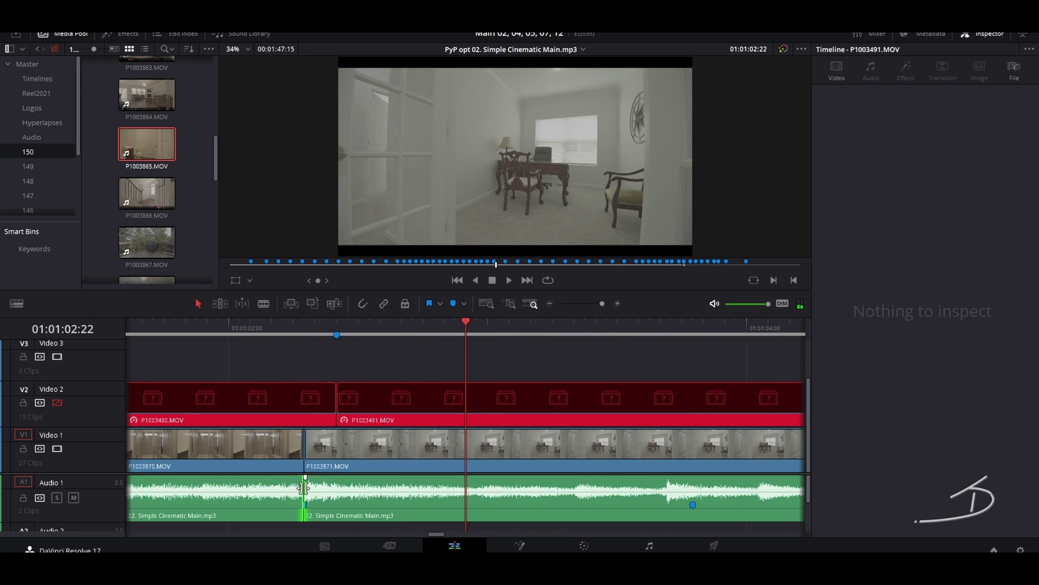
right_click(304, 488)
left_click(352, 494)
left_click(193, 324)
key("space")
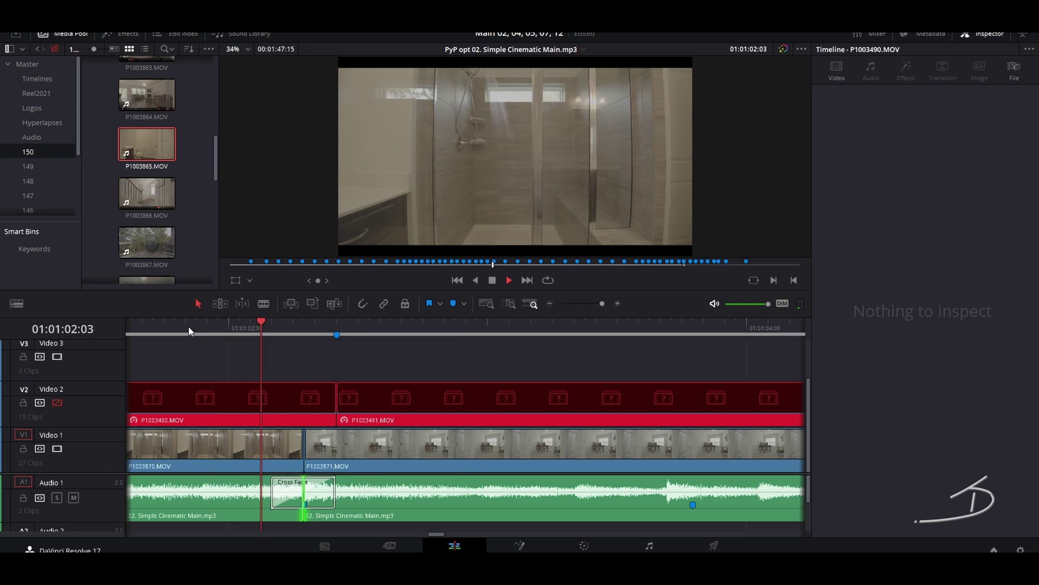
scroll(208, 390, "down", 3)
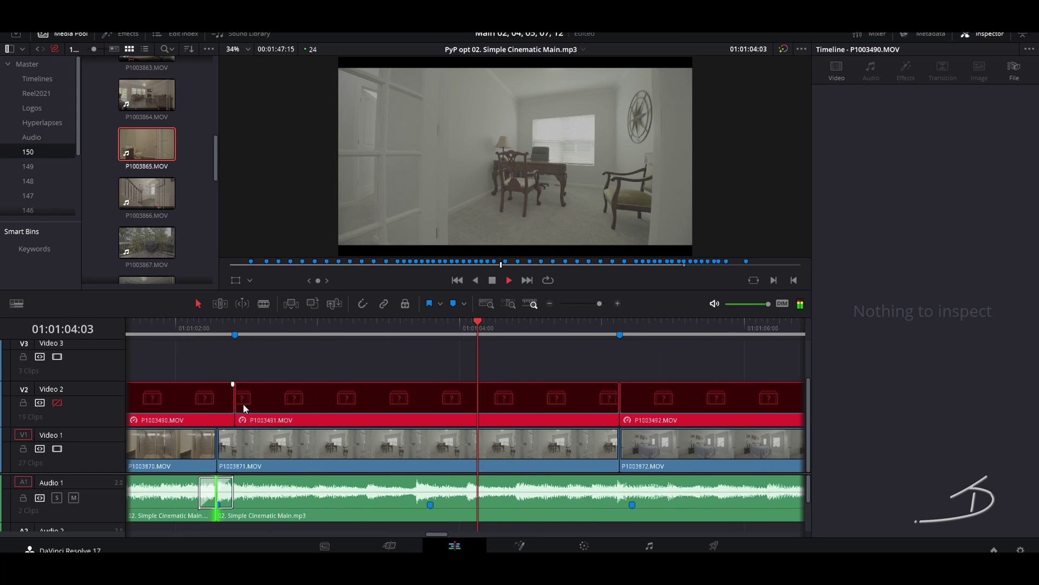
scroll(246, 409, "down", 1)
scroll(268, 416, "down", 4)
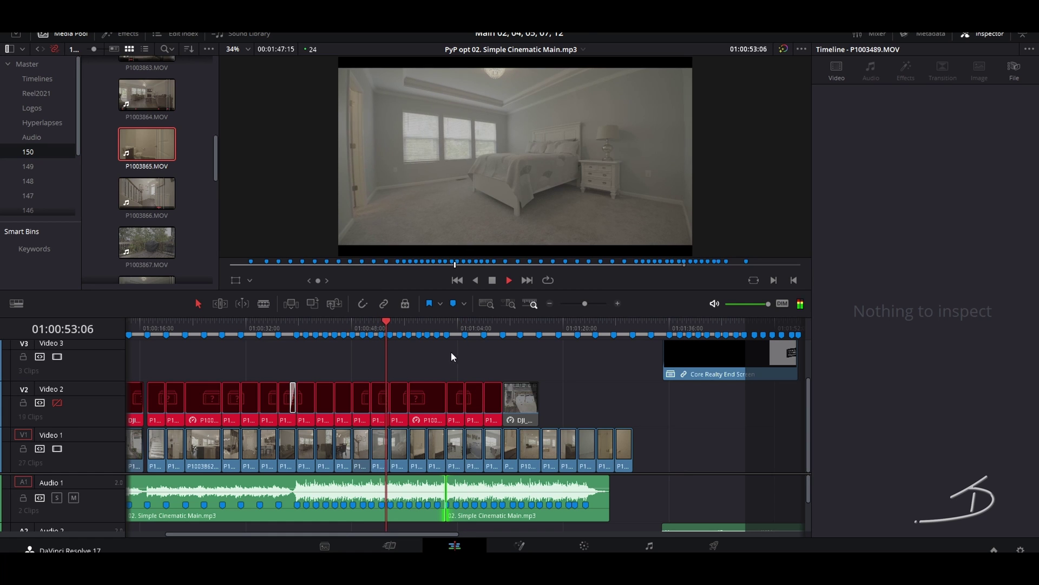
Step: Shorten bedroom clips P1003872.MOV and P1003873.MOV and butt them together on Video 1
left_click_drag(525, 445, 534, 445)
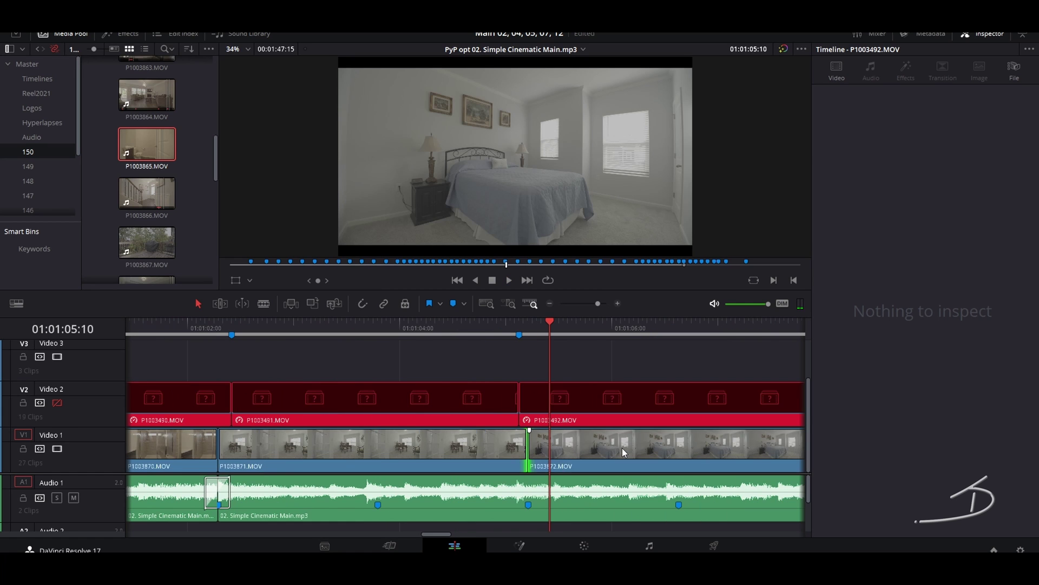
key("ctrl+minus")
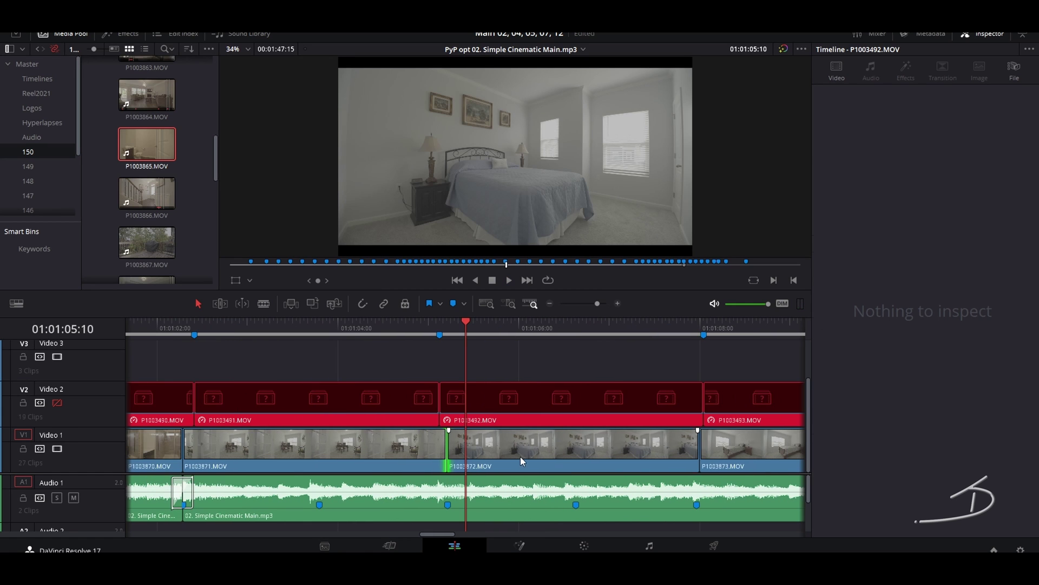
left_click(521, 456)
left_click_drag(695, 442, 574, 442)
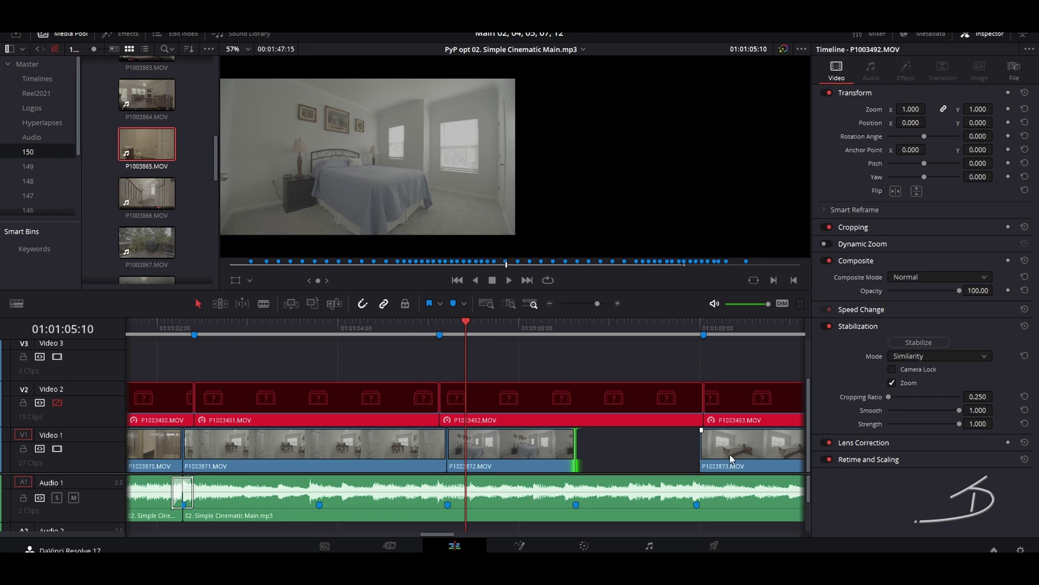
left_click_drag(730, 453, 612, 451)
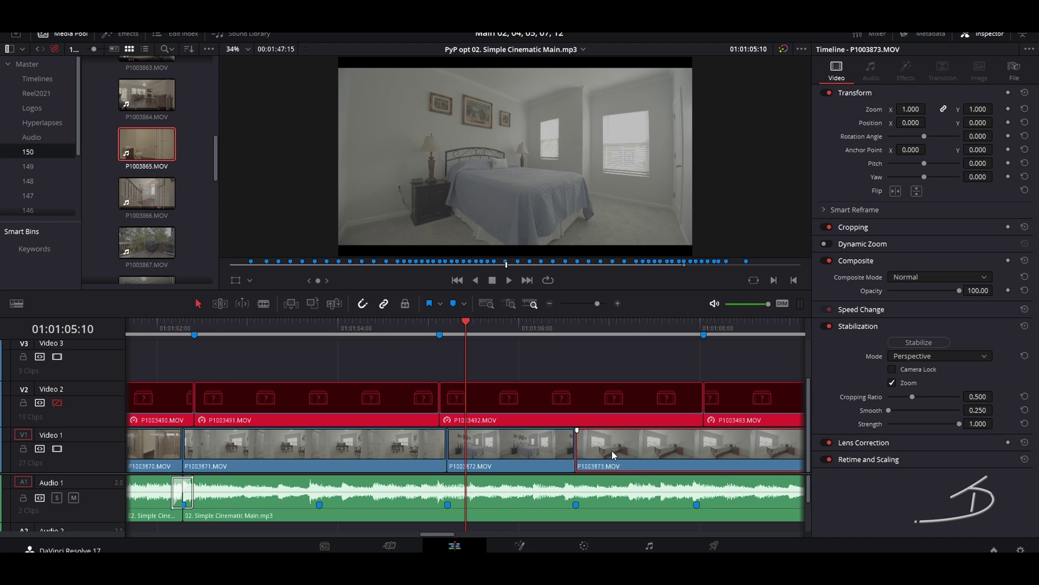
key("ctrl+minus")
left_click_drag(703, 445, 612, 461)
key("ctrl+minus")
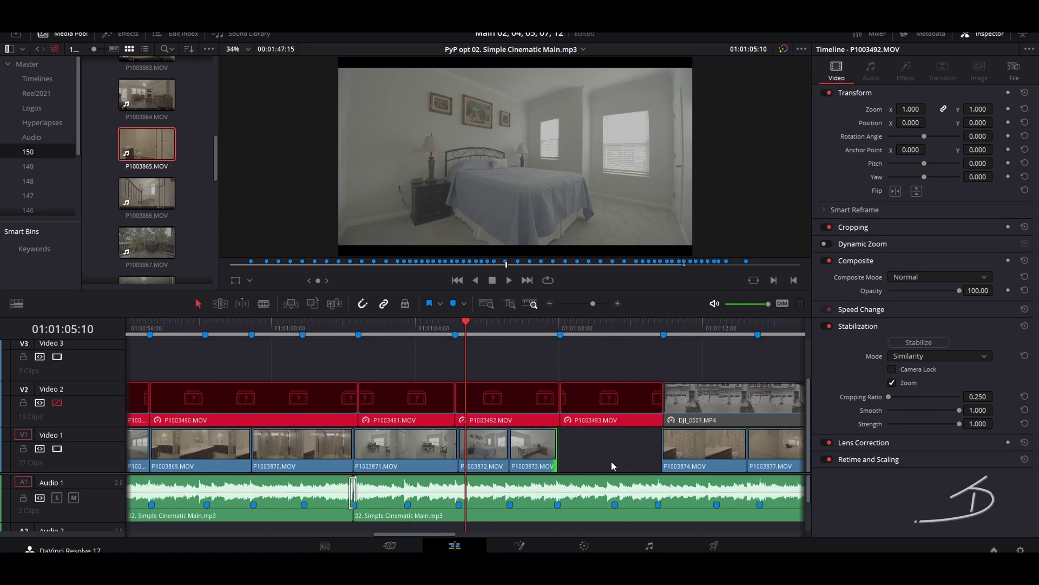
key("ctrl+minus")
key("ctrl+minus")
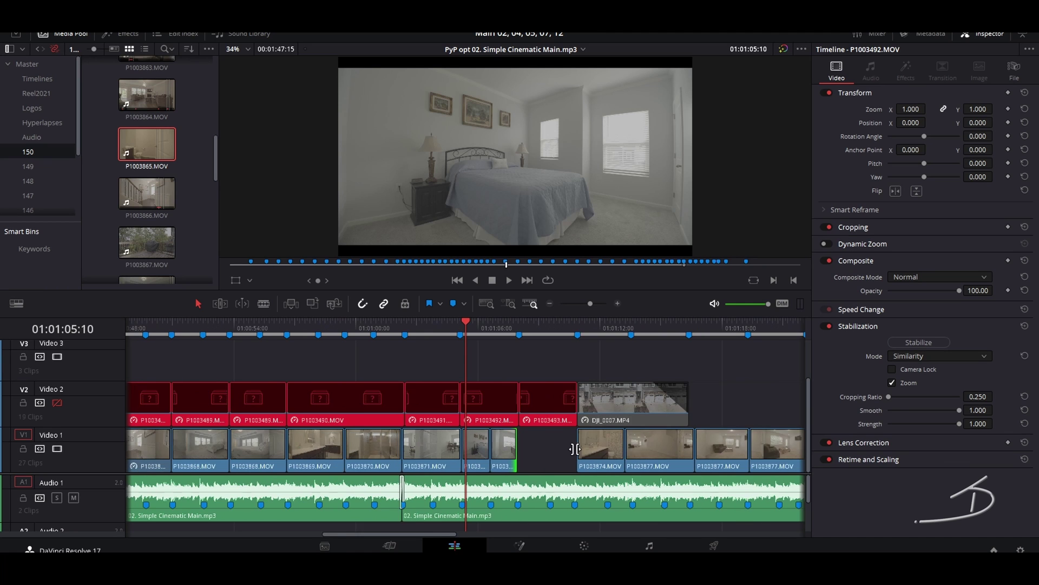
left_click(509, 329)
key("ctrl+equal")
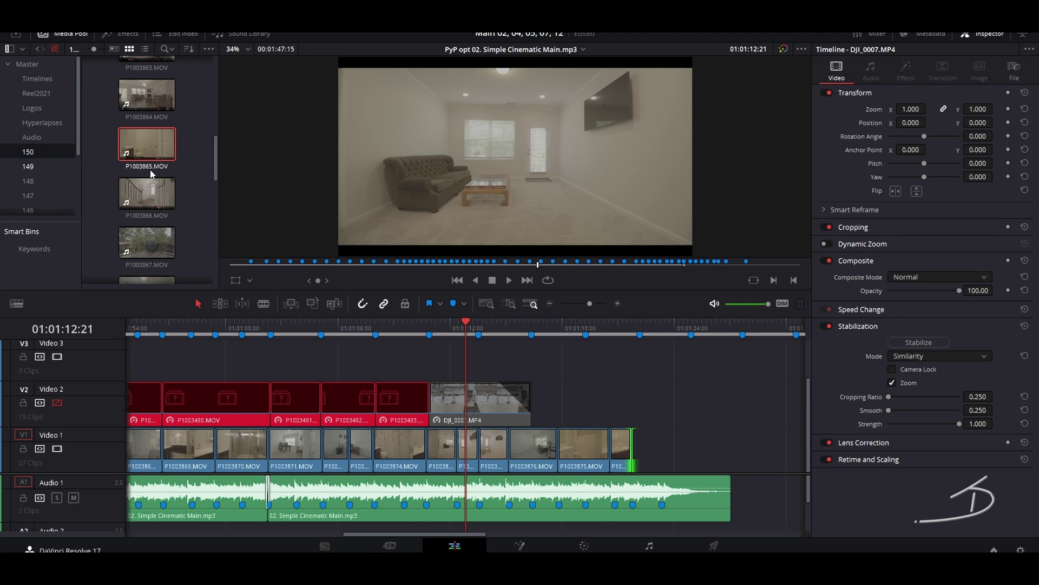
Step: Add a marked, trimmed deck shot from P1003867.MOV to the end of Video 1
left_click(146, 242)
left_click_drag(247, 263, 372, 278)
key("i")
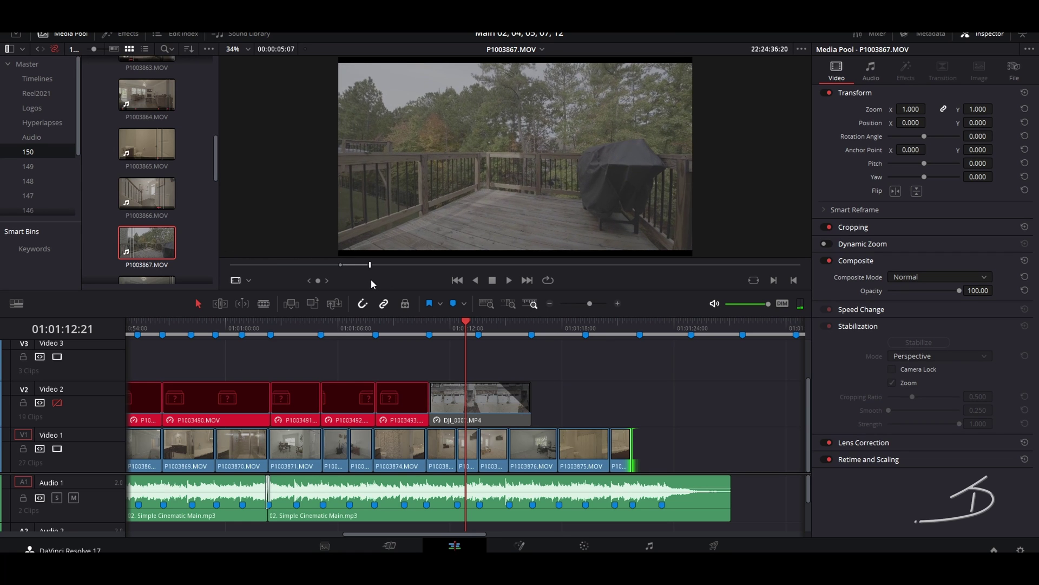
key("o")
left_click_drag(489, 240, 643, 445)
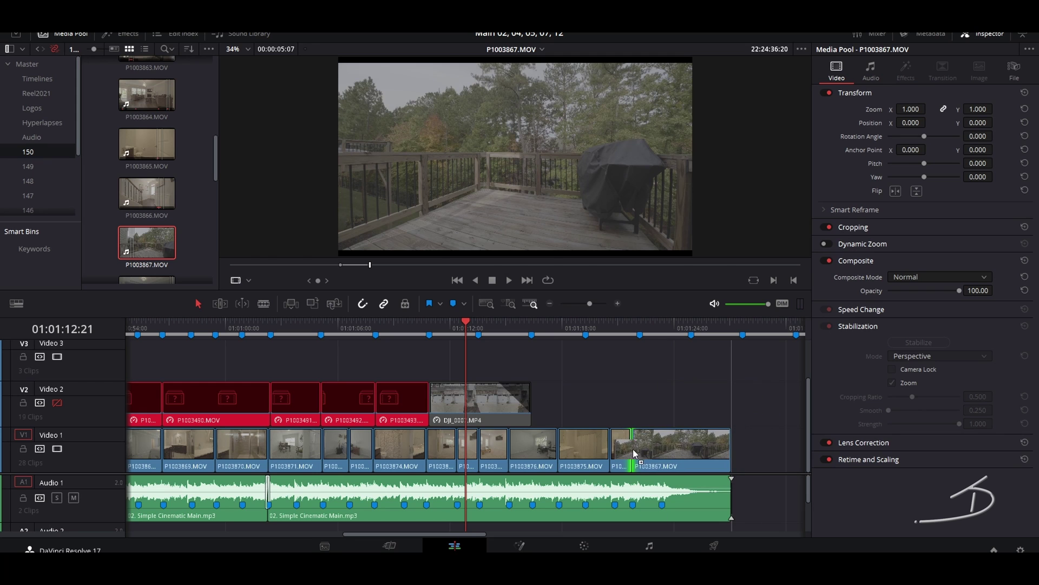
left_click_drag(742, 456, 641, 451)
left_click(652, 450)
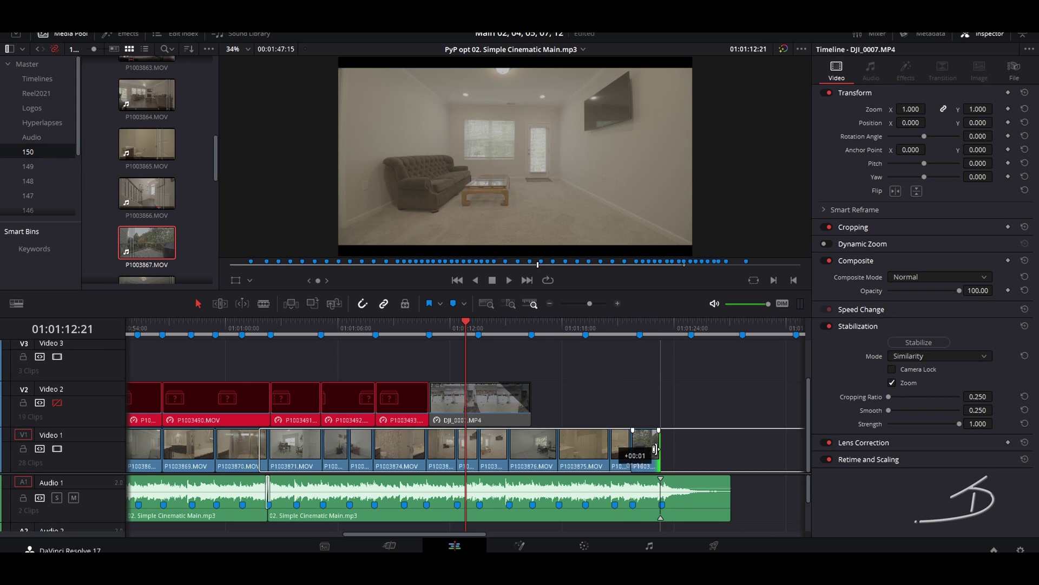
left_click(646, 447)
Step: Place a section of the DJI_0006.MP4 drone shot after the deck clip and play the ending
scroll(161, 202, "down", 4)
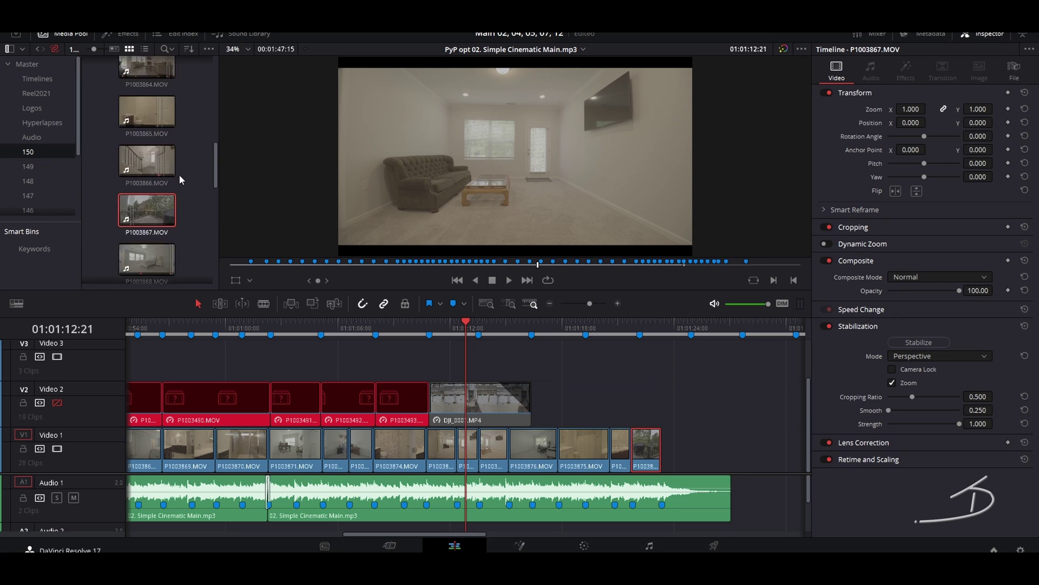
scroll(163, 200, "up", 10)
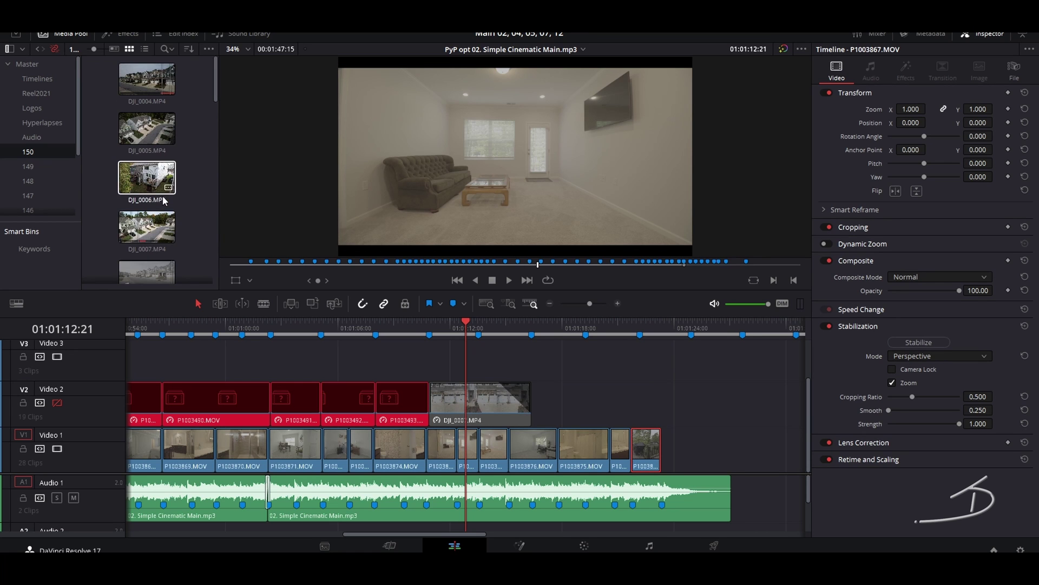
double_click(136, 190)
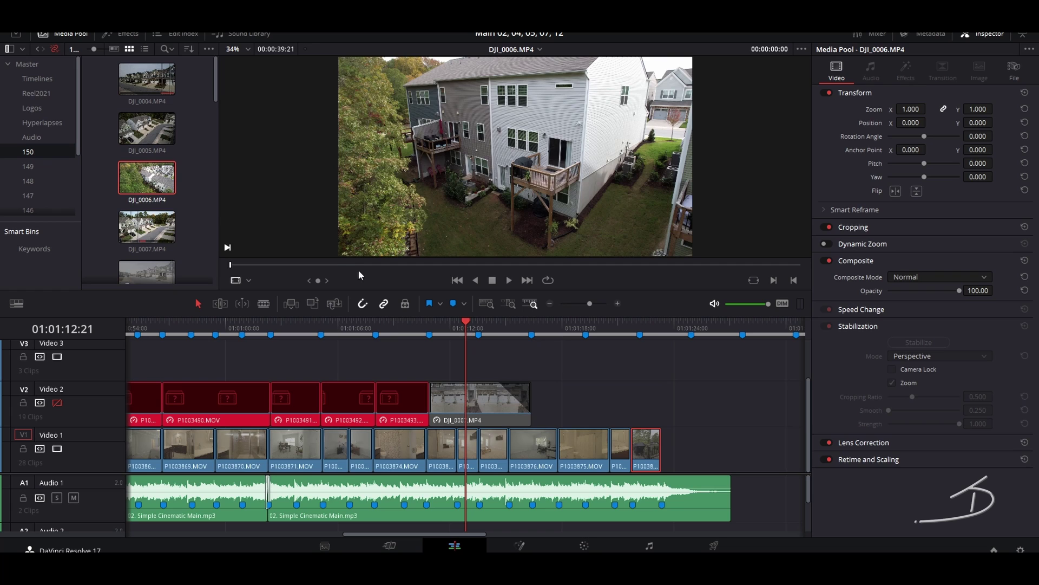
left_click_drag(341, 264, 700, 285)
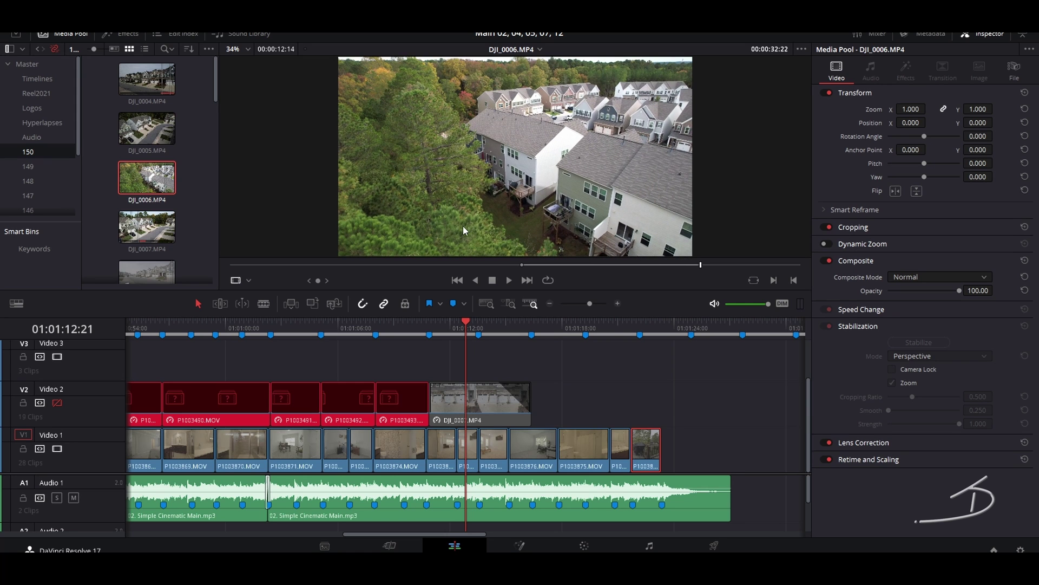
left_click_drag(464, 231, 667, 454)
left_click(392, 346)
key("space")
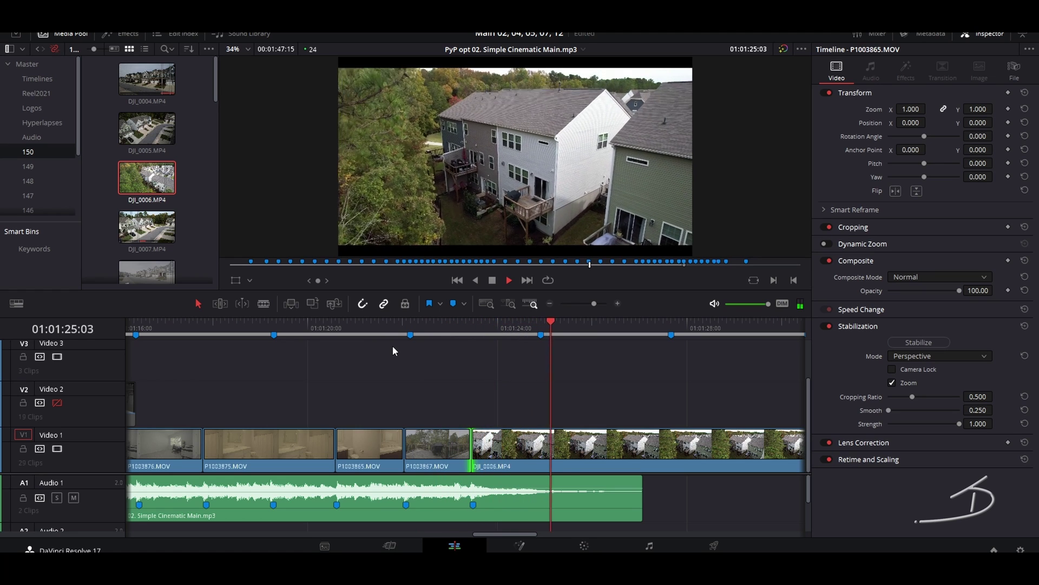
Step: Split DJI_0006.MP4 at 01:01:28:11 with Ctrl+B and delete the footage after it
key("space")
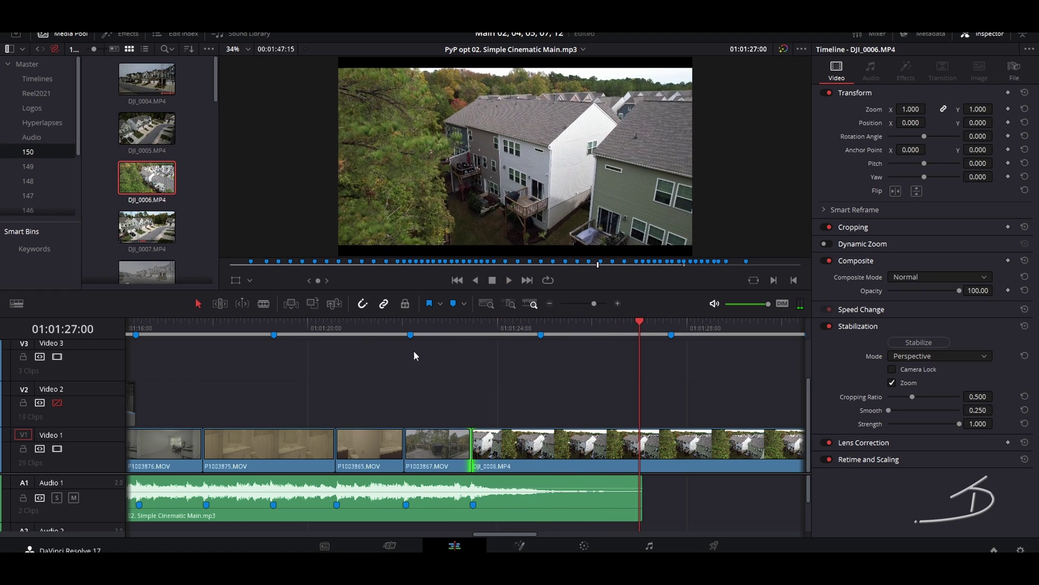
left_click(708, 325)
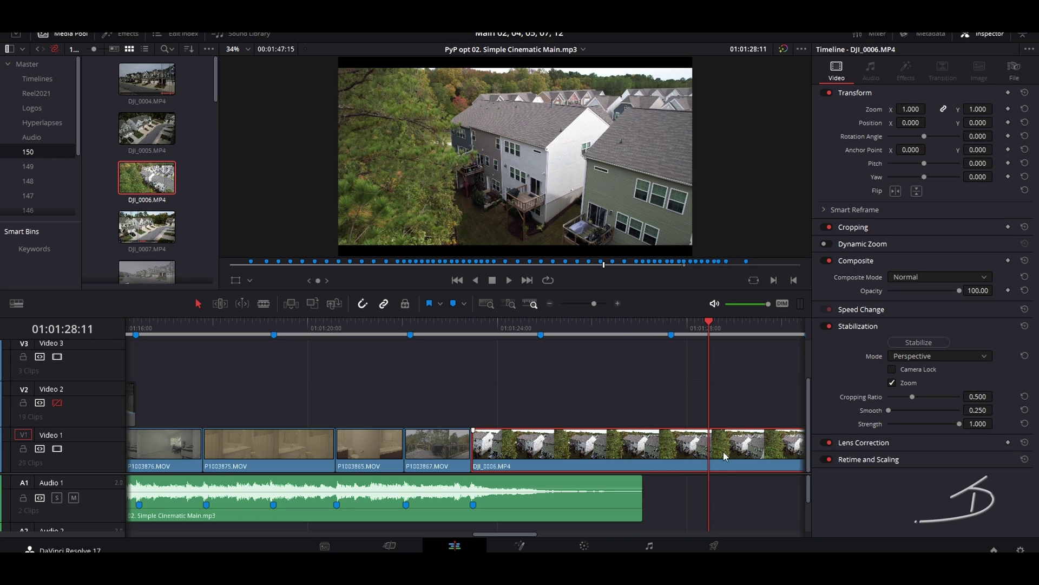
key("ctrl+b")
left_click(738, 448)
key("Delete")
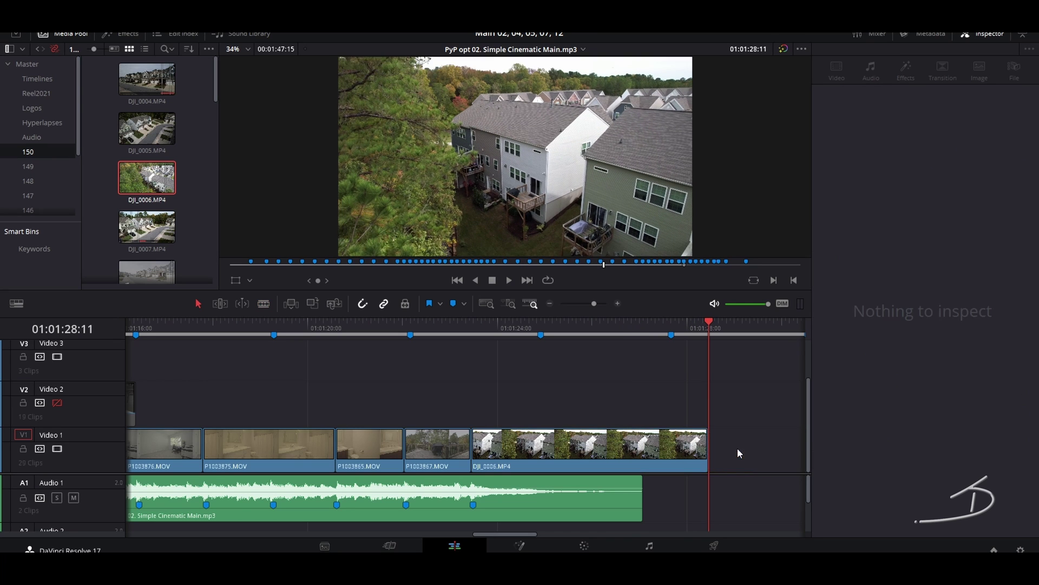
Step: Slip the drone footage within the shortened clip and review the result
left_click(658, 451)
key("t")
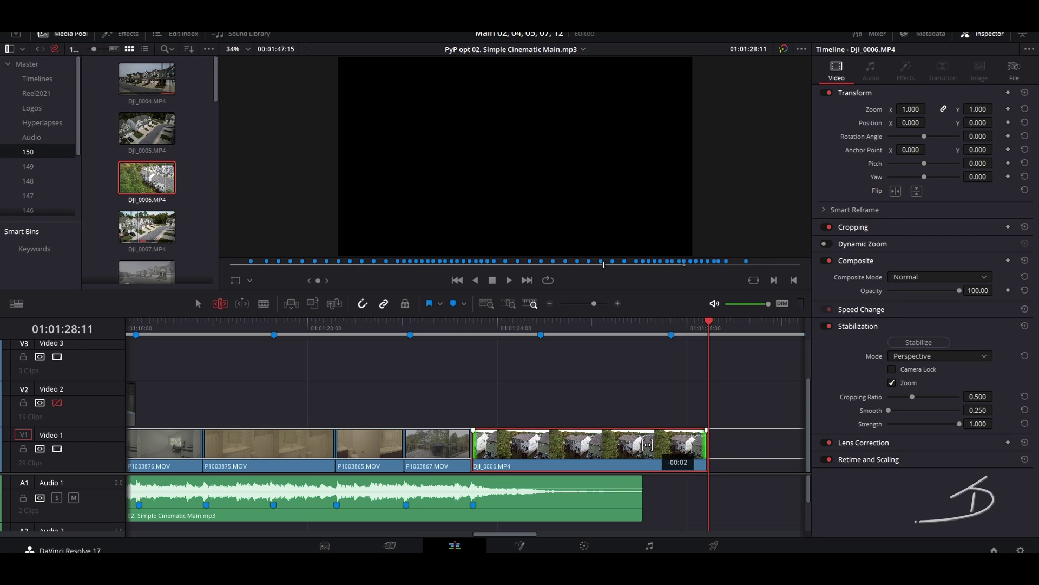
left_click_drag(657, 447, 505, 443)
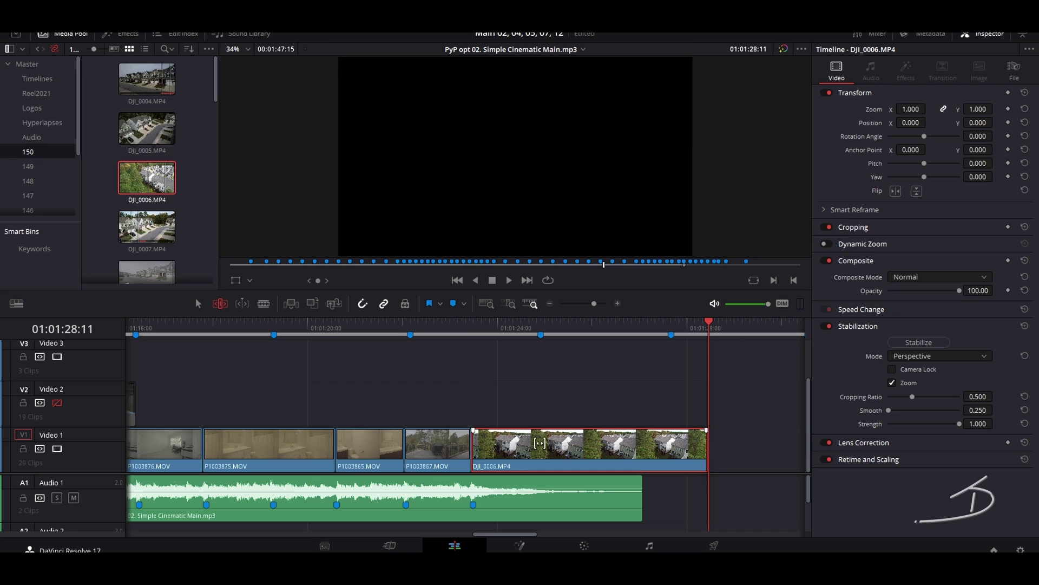
key("slash")
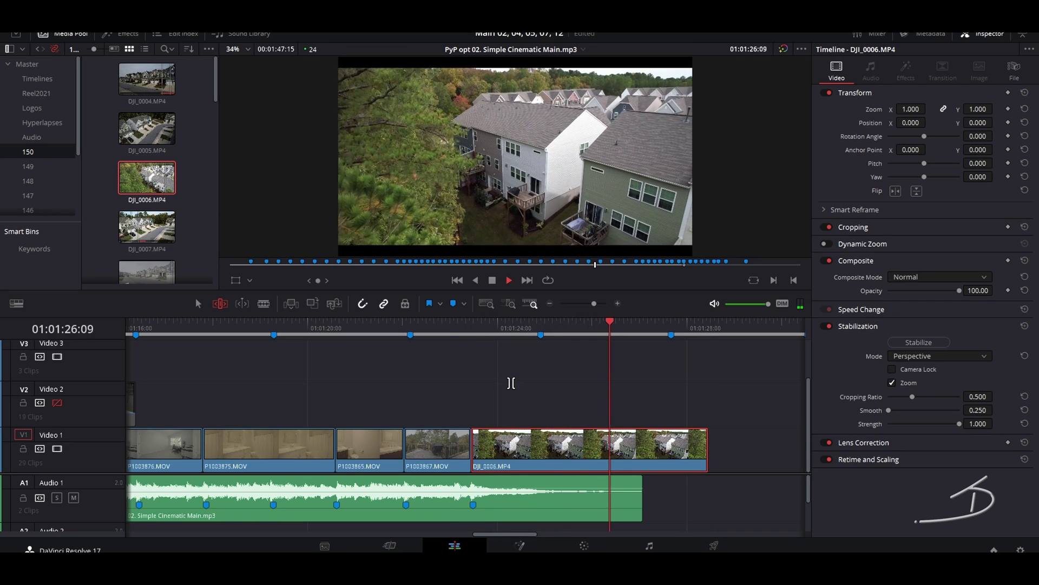
key("space")
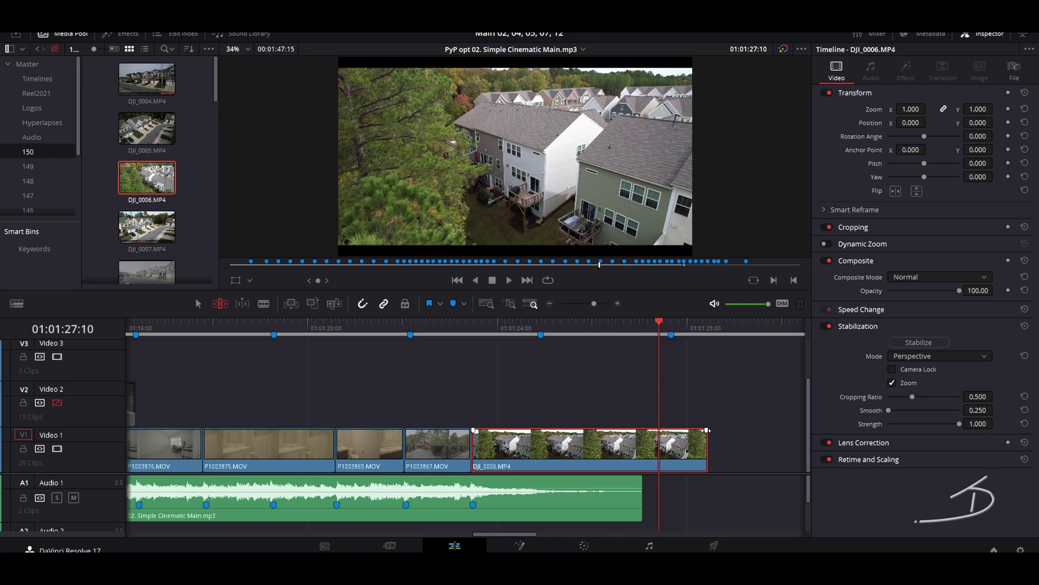